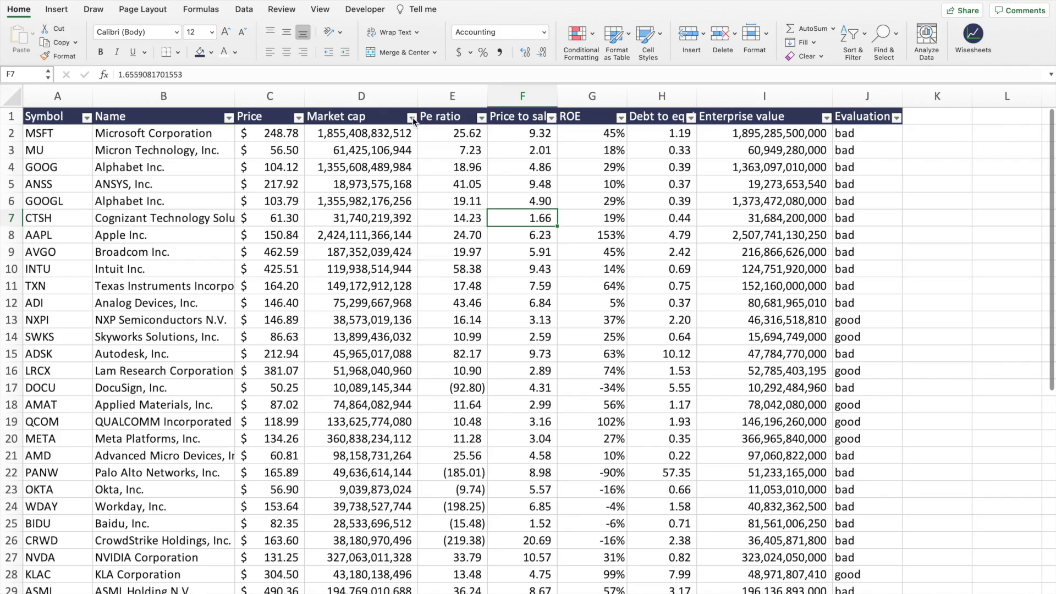
# Sort the finished stock table by Market cap in descending order.
pyautogui.click(411, 118)
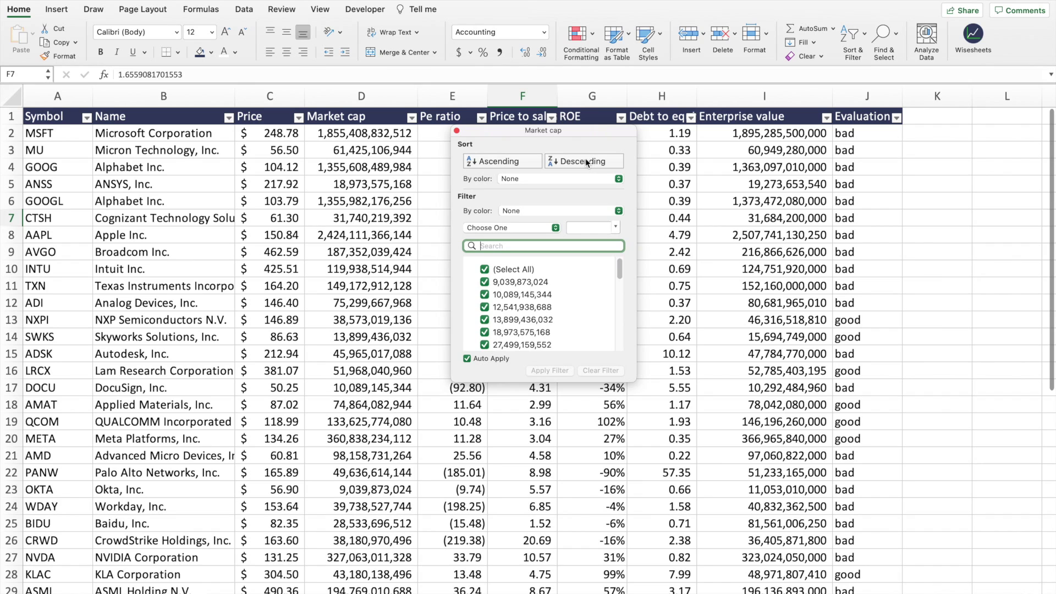
pyautogui.click(586, 161)
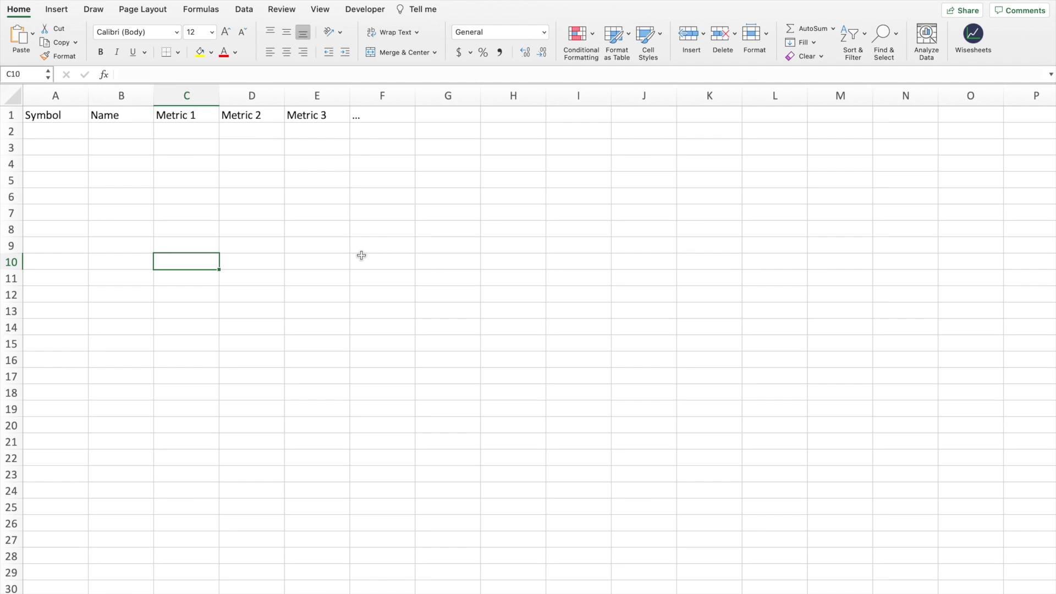
pyautogui.click(56, 131)
pyautogui.moveTo(56, 130); pyautogui.dragTo(52, 523)
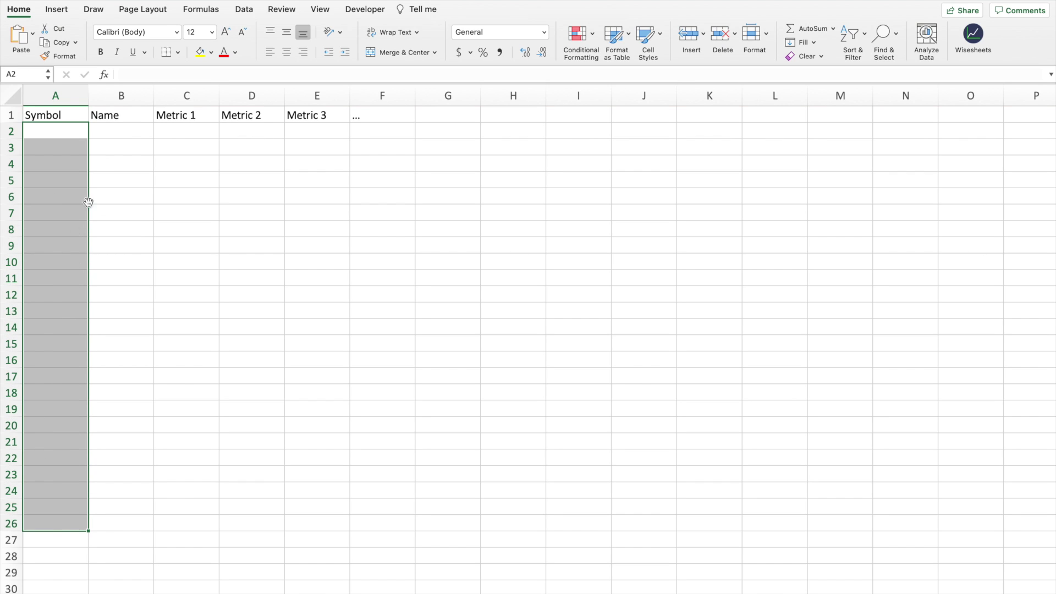
pyautogui.click(131, 131)
pyautogui.moveTo(132, 130); pyautogui.dragTo(138, 495)
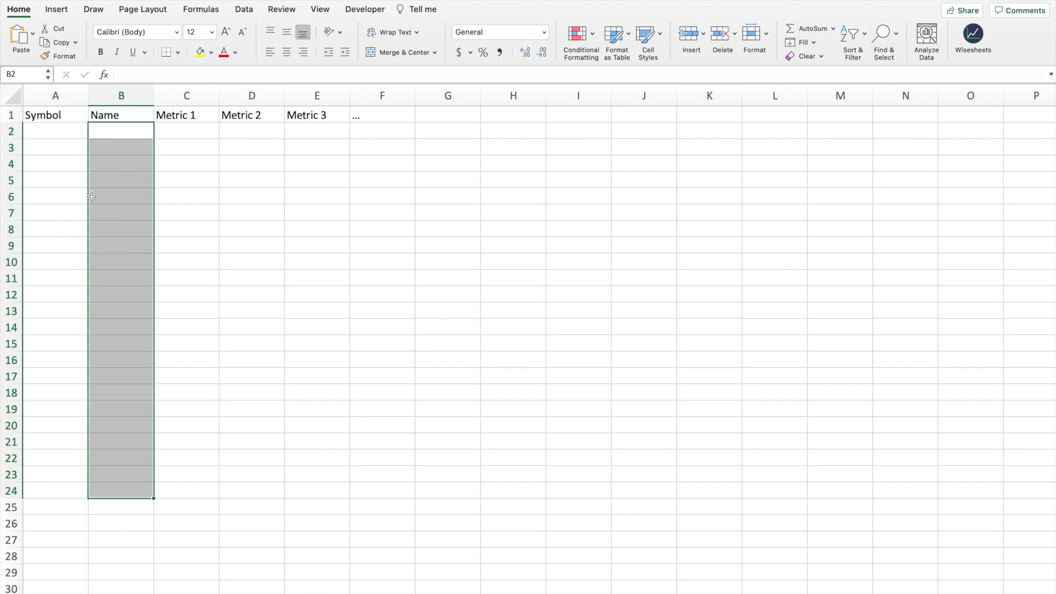
# Enter AAPL as the first ticker in cell A2 under the Symbol header.
pyautogui.click(52, 132)
pyautogui.write('AAPL')
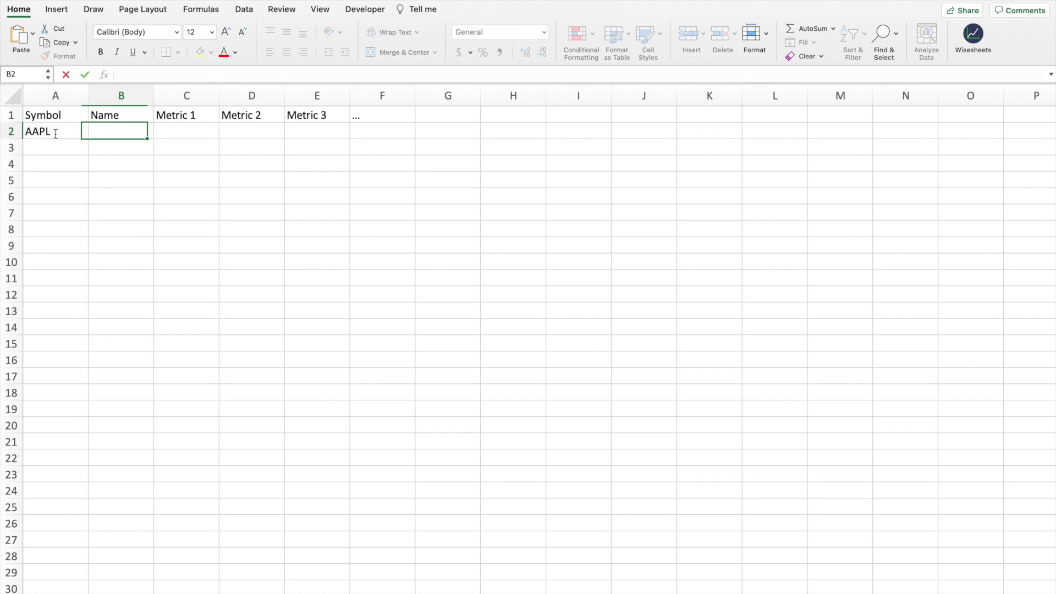
pyautogui.press('Tab')
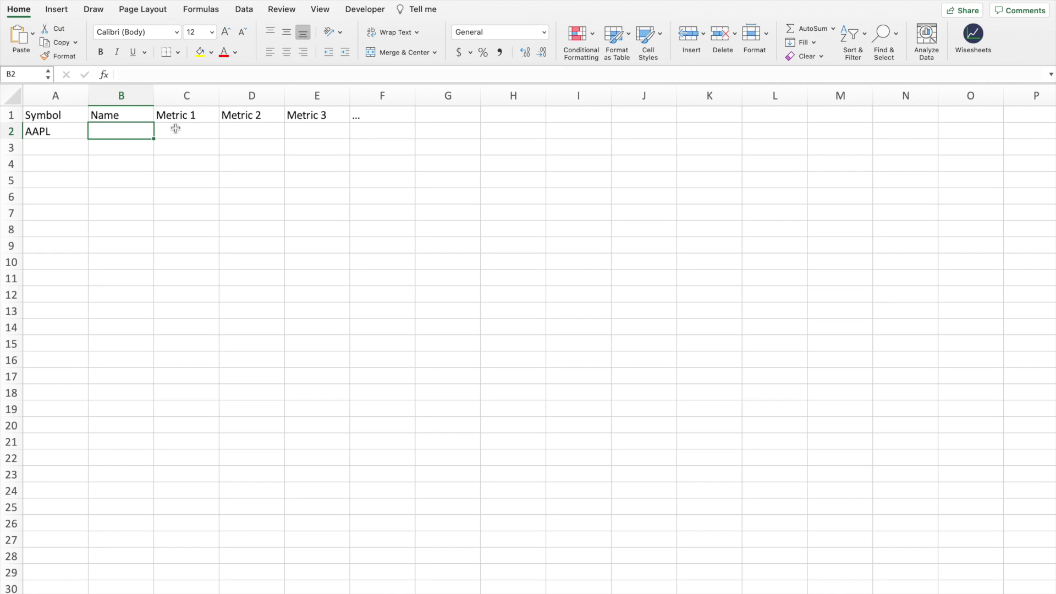
pyautogui.click(192, 118)
pyautogui.moveTo(195, 117); pyautogui.dragTo(906, 110)
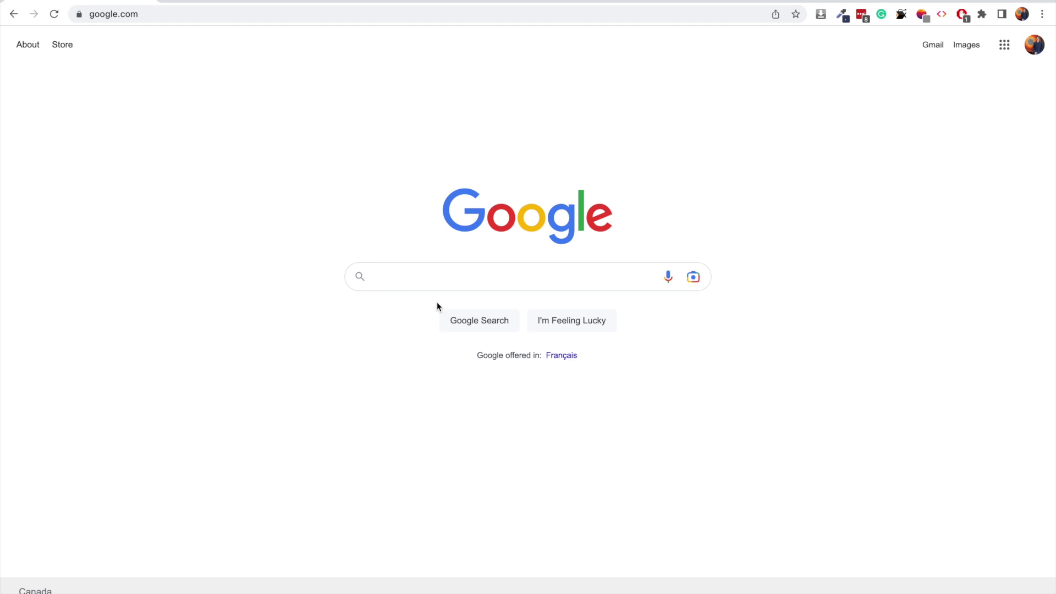
# Switch to the browser and search Google for "tech companies nasdaq list".
pyautogui.write('tech companies na')
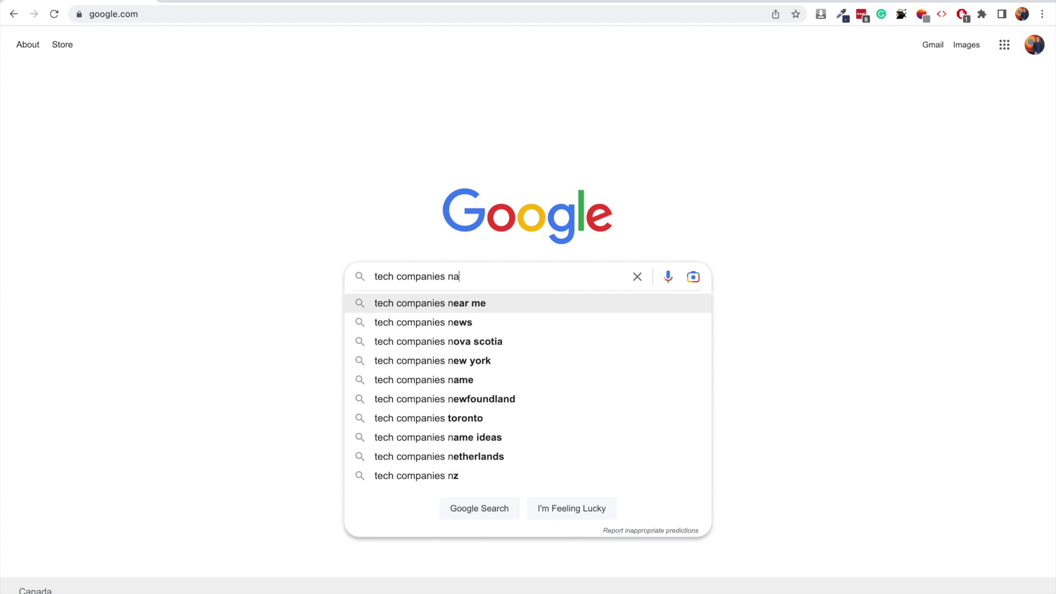
pyautogui.write('sd')
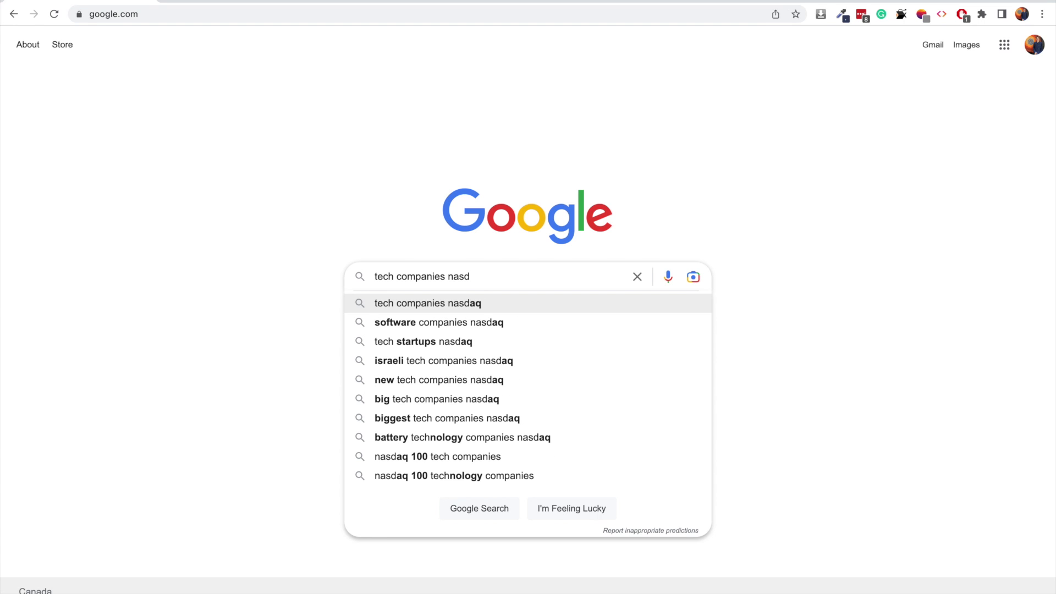
pyautogui.write('aq ;ist')
pyautogui.press('Return')
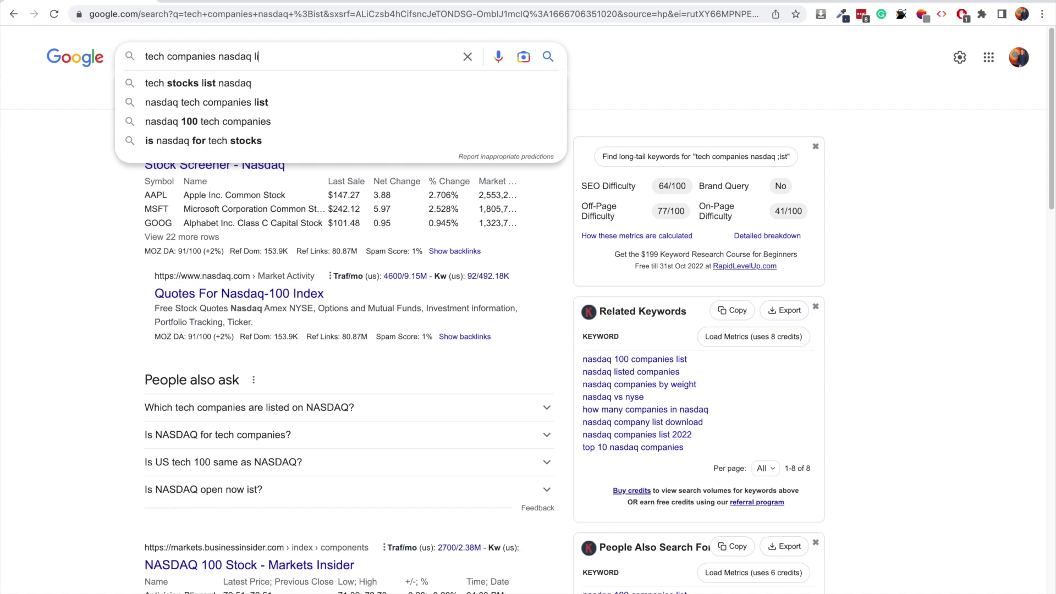
pyautogui.press('Return')
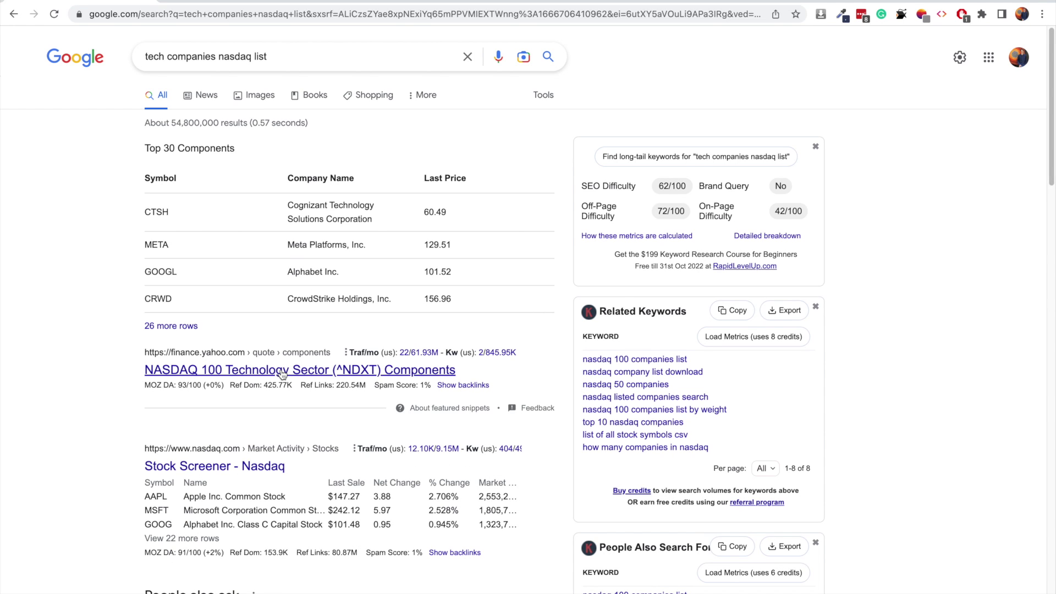
# Open Yahoo Finance's NASDAQ 100 Technology Sector (^NDXT) Components page from the results and look through the Top 30 Components table.
pyautogui.click(282, 373)
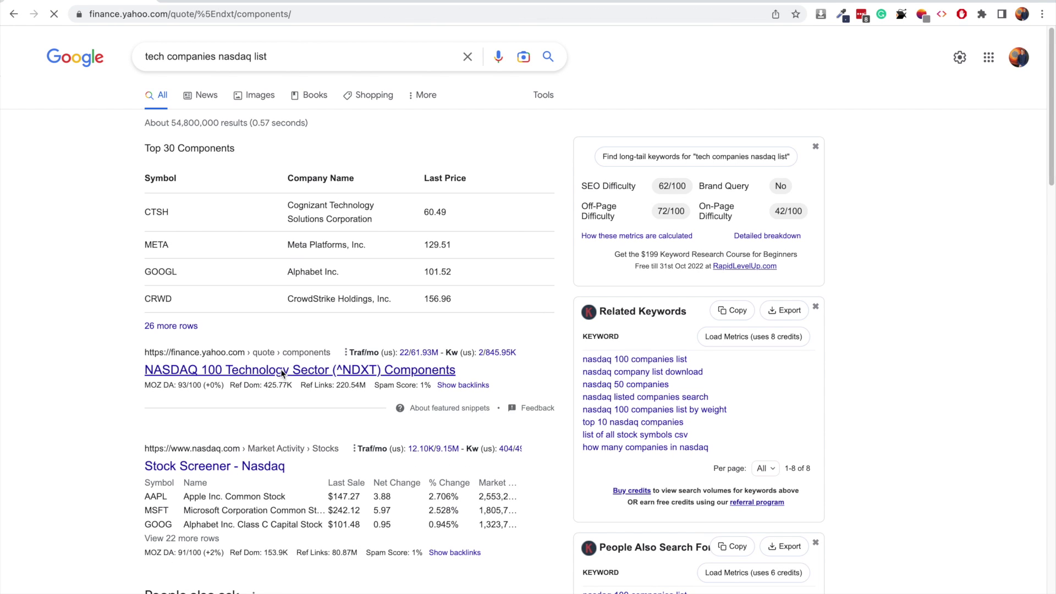
pyautogui.scroll(-3, 233, 369)
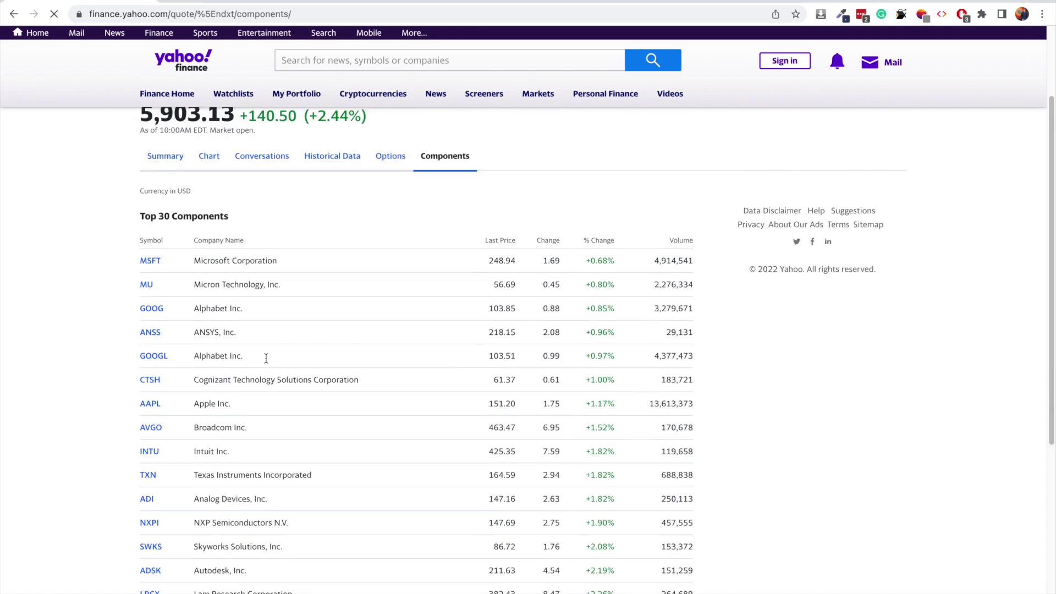
pyautogui.moveTo(135, 213); pyautogui.dragTo(234, 235)
pyautogui.click(194, 174)
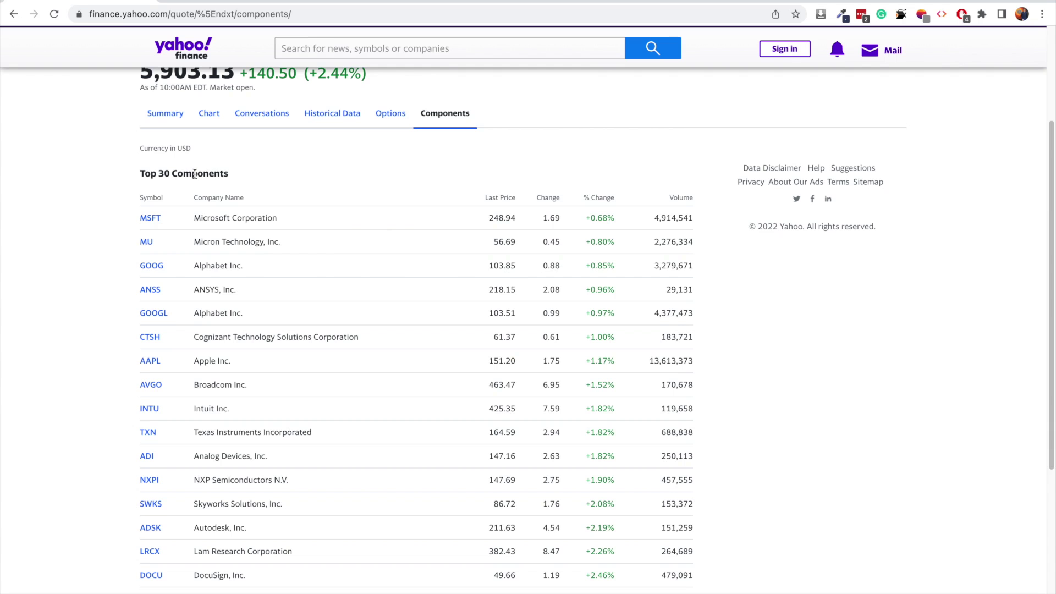
pyautogui.scroll(-5, 140, 215)
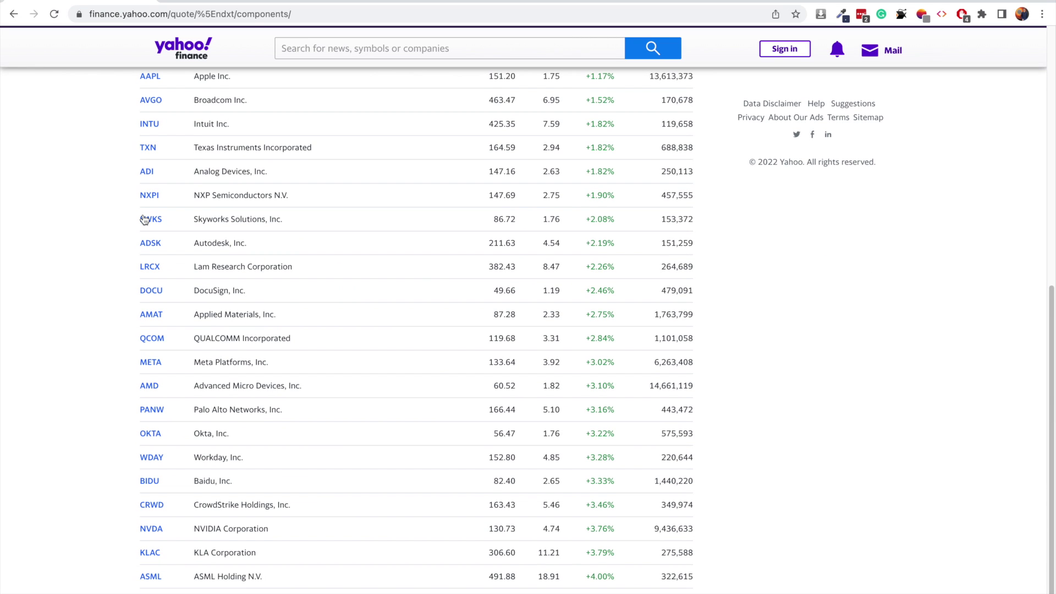
pyautogui.scroll(8, 144, 220)
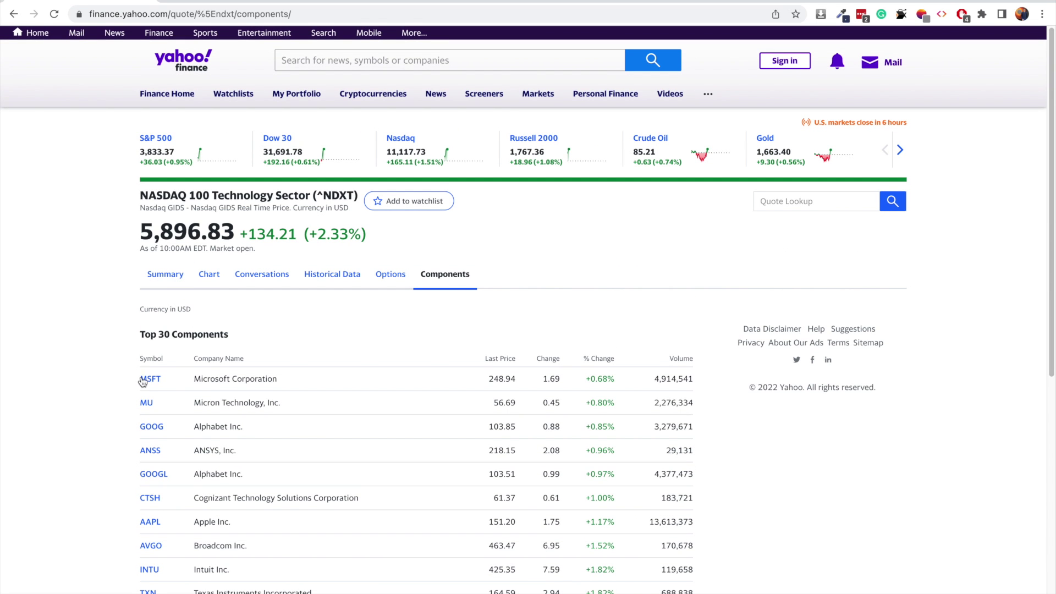
# Copy the whole Top 30 Components table with its headers and paste it at A1 of a new worksheet in the Excel workbook.
pyautogui.moveTo(136, 378); pyautogui.dragTo(457, 591)
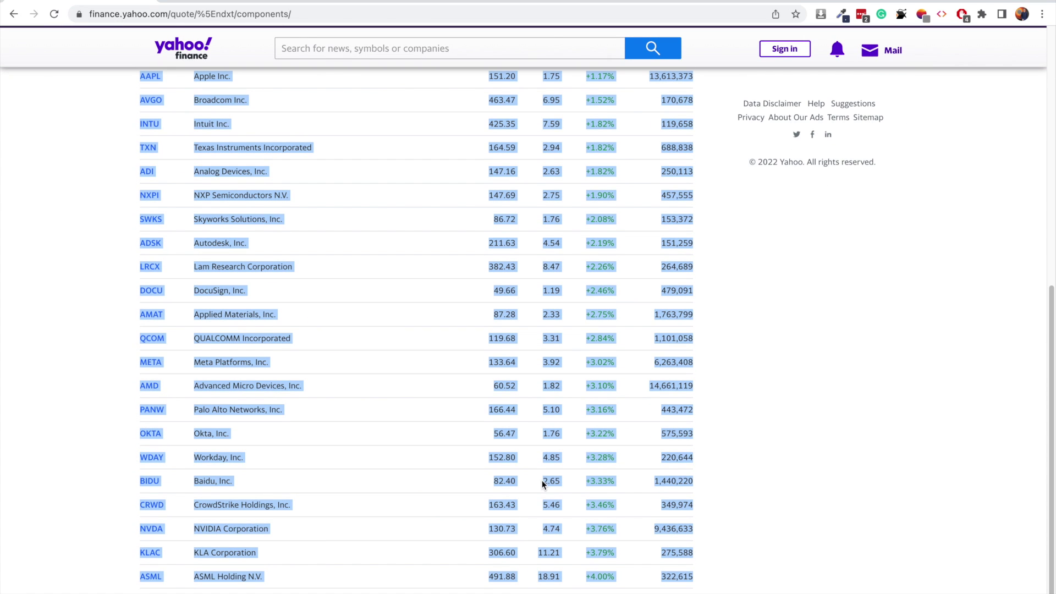
pyautogui.hotkey('ctrl', 'Right')
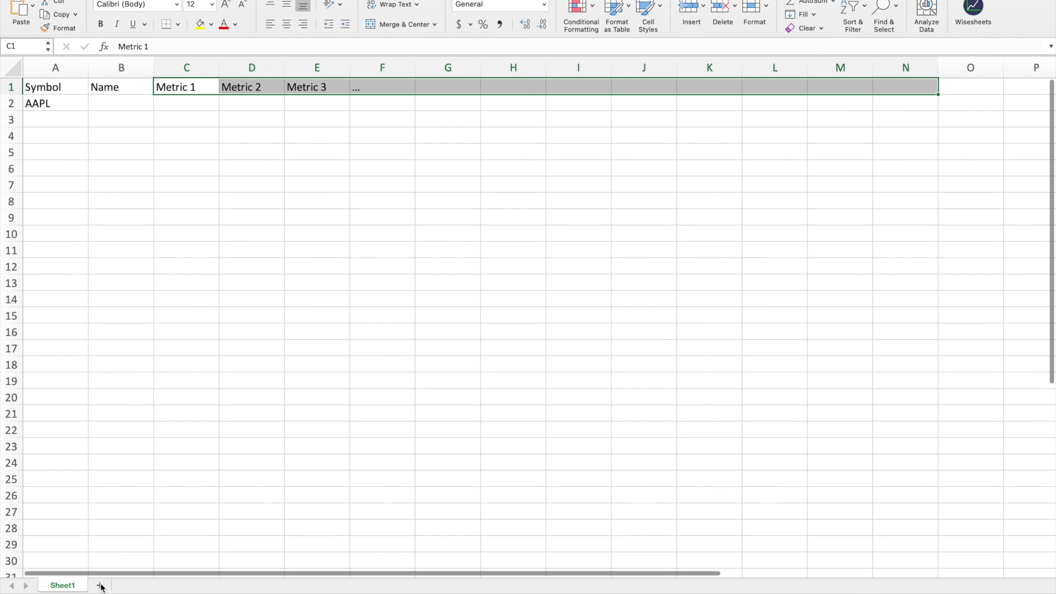
pyautogui.click(100, 586)
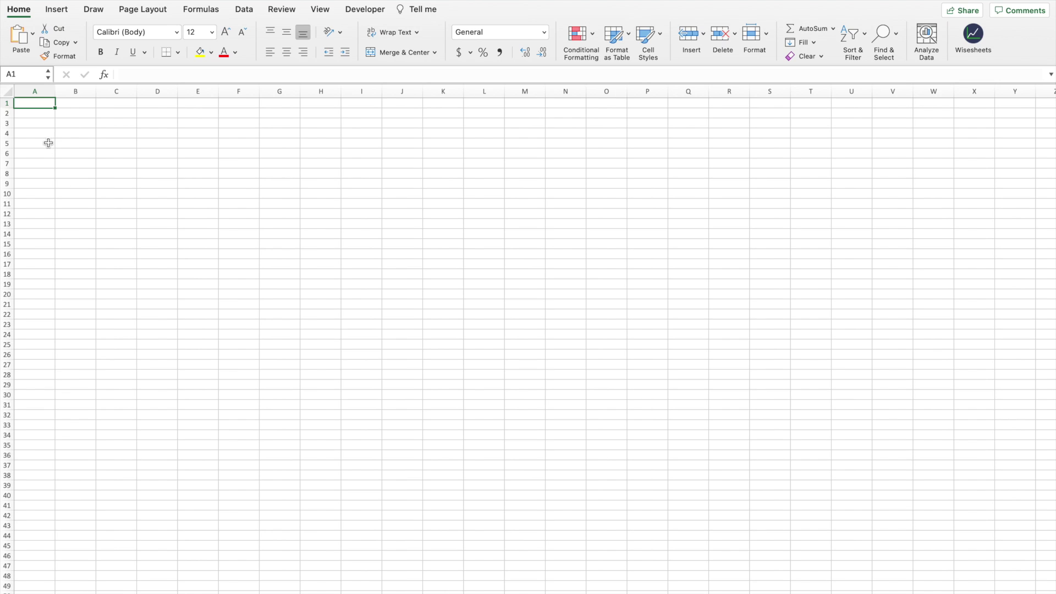
pyautogui.press('super+v')
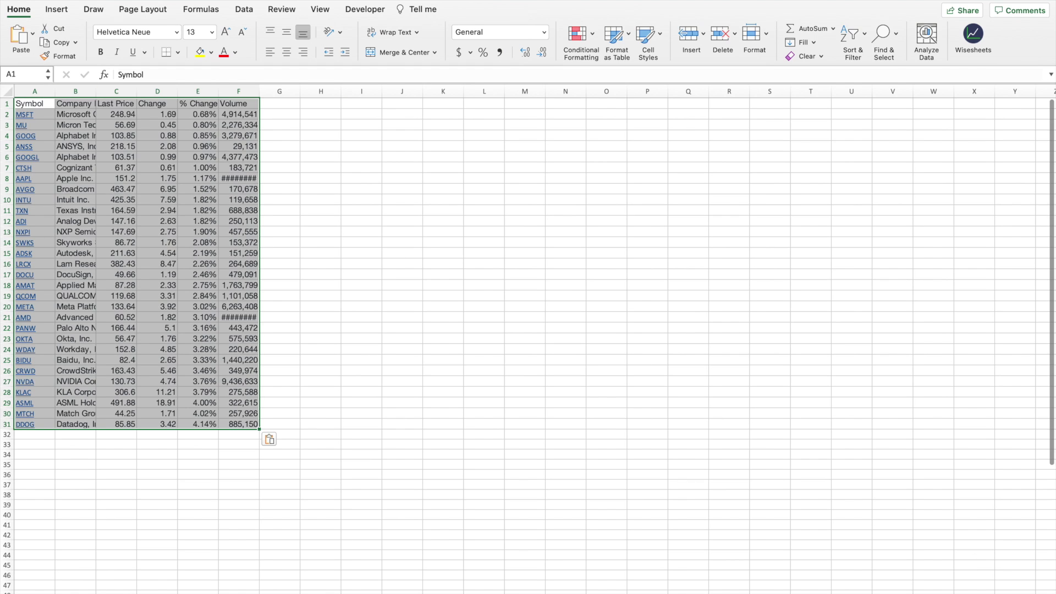
# Autofit columns A to F of the pasted table to their contents.
pyautogui.scroll(5, 528, 339)
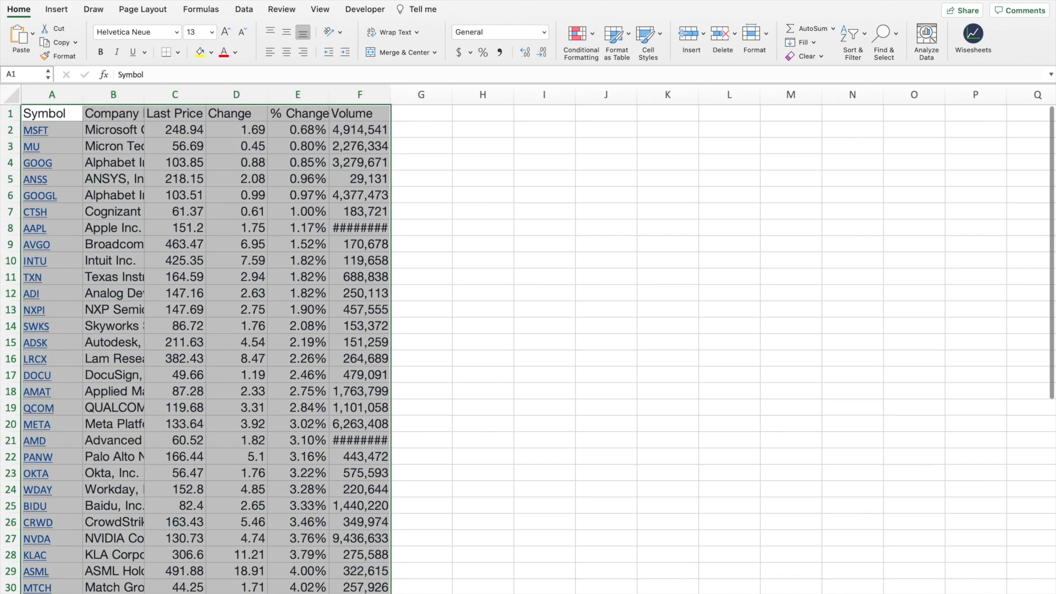
pyautogui.doubleClick(391, 95)
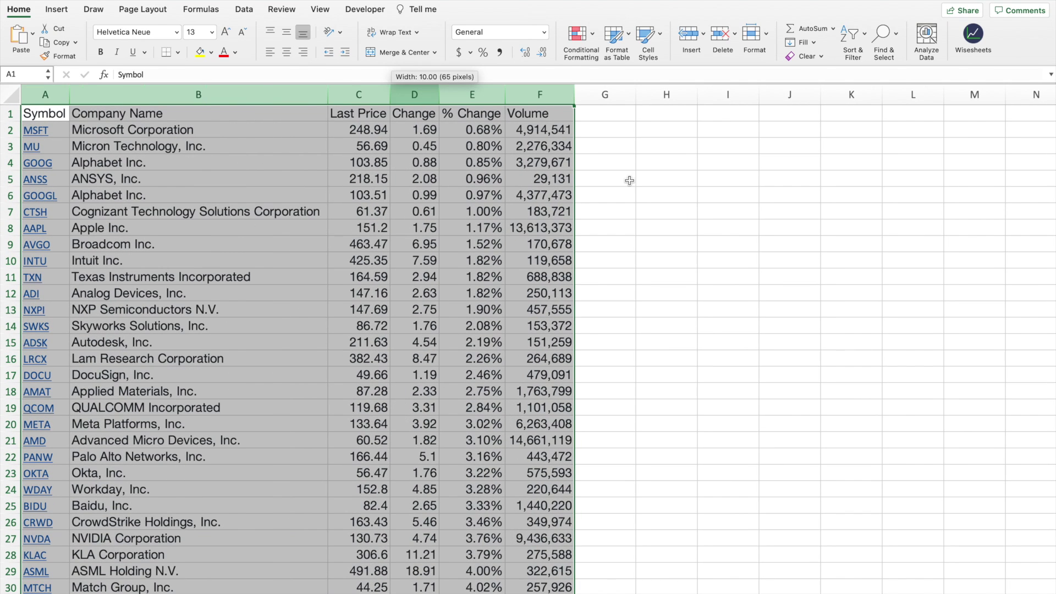
pyautogui.click(742, 209)
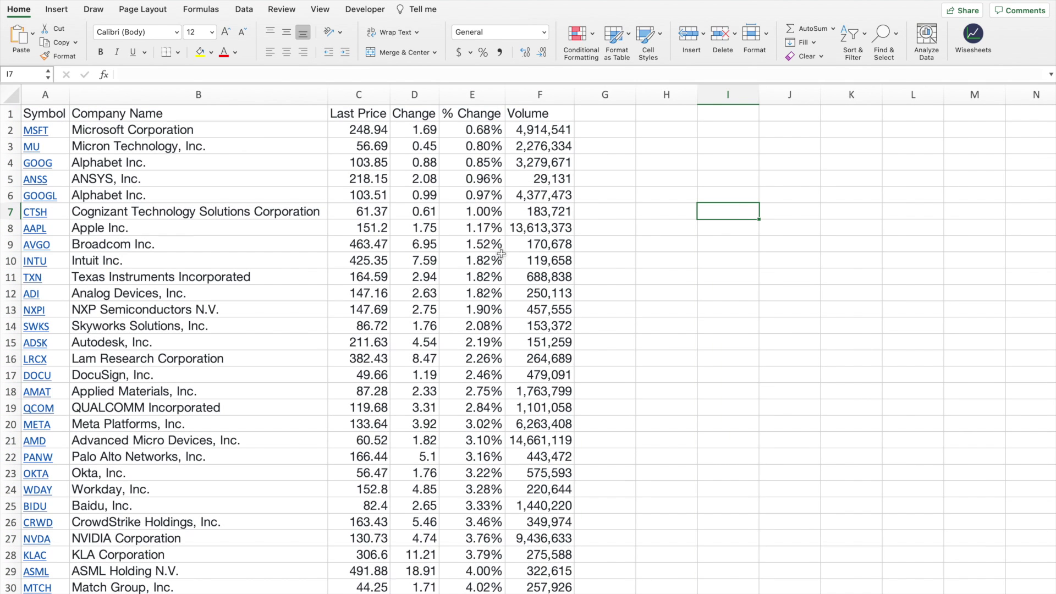
# Copy all ticker symbols in column A of the pasted table, from MSFT in A2 down, without the header.
pyautogui.click(64, 129)
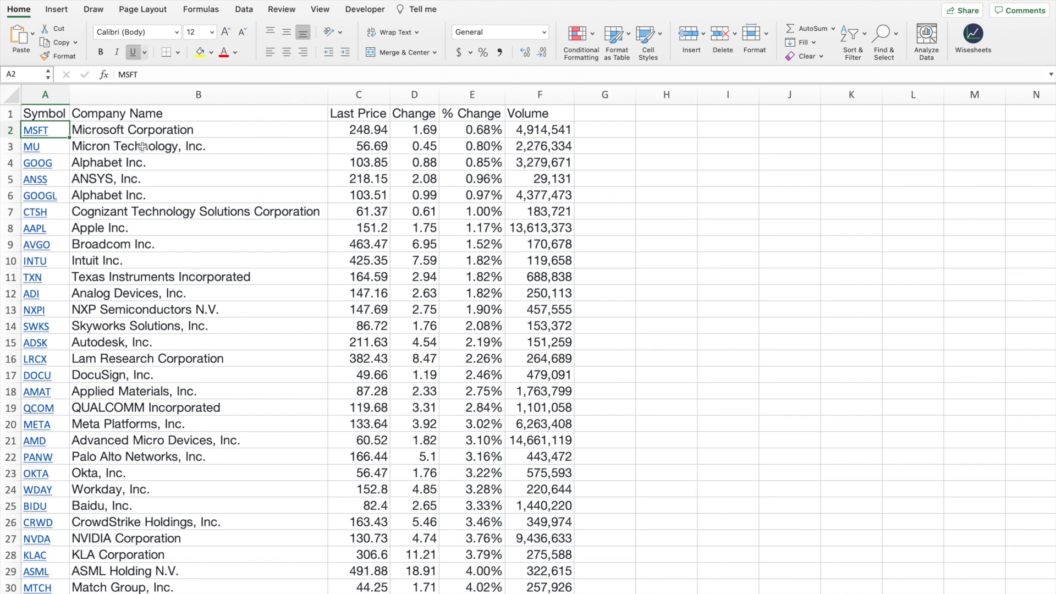
pyautogui.hotkey('ctrl', 'shift', 'Down')
pyautogui.scroll(-3, 105, 209)
pyautogui.press('cmd+c')
pyautogui.scroll(3, 104, 214)
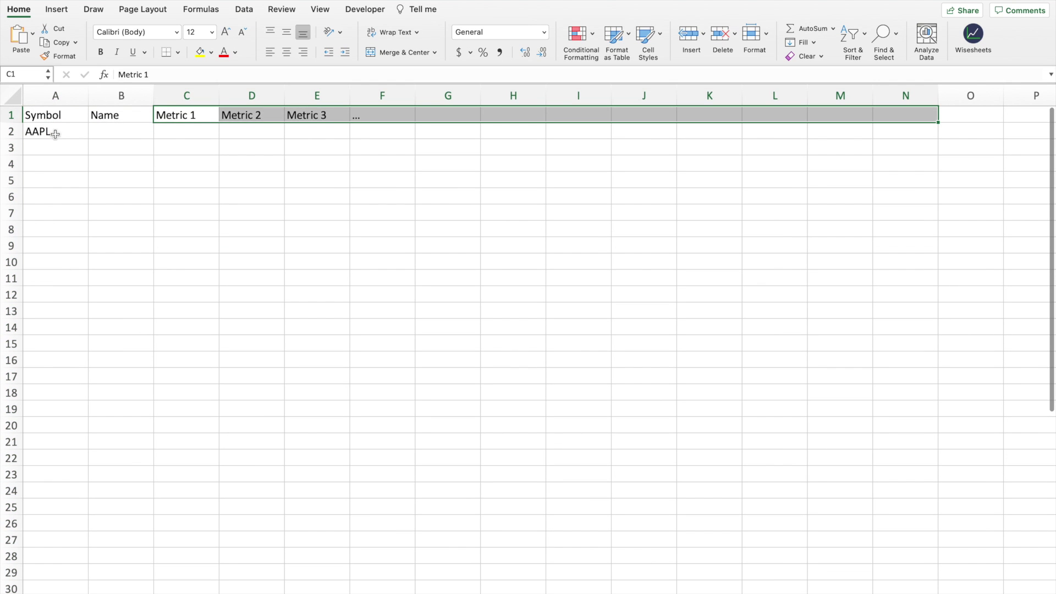
# Clear AAPL from cell A2 on Sheet1 and paste the copied ticker symbols there as values only.
pyautogui.click(56, 133)
pyautogui.press('Delete')
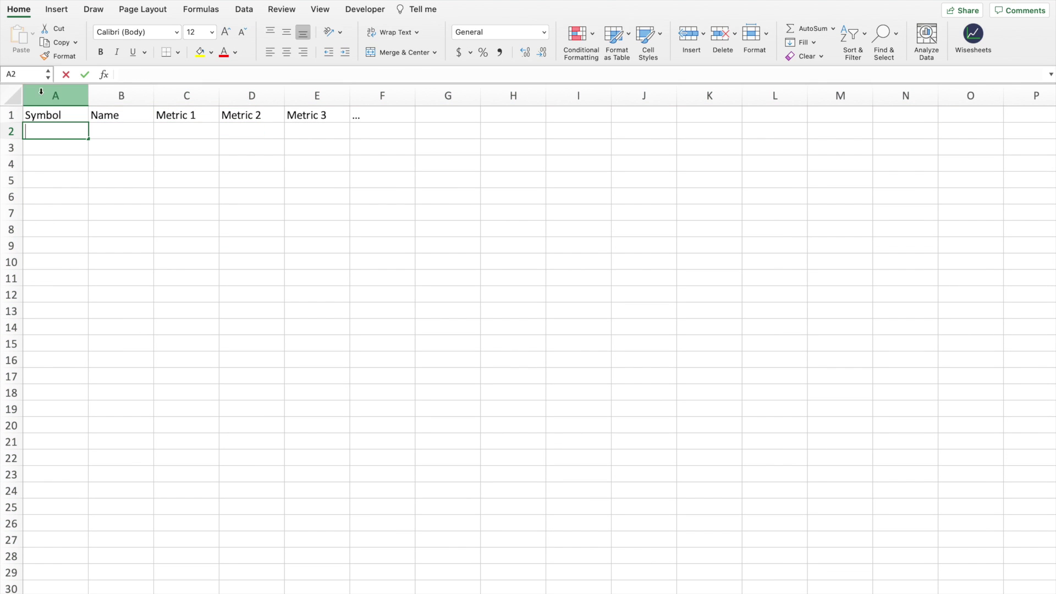
pyautogui.click(31, 35)
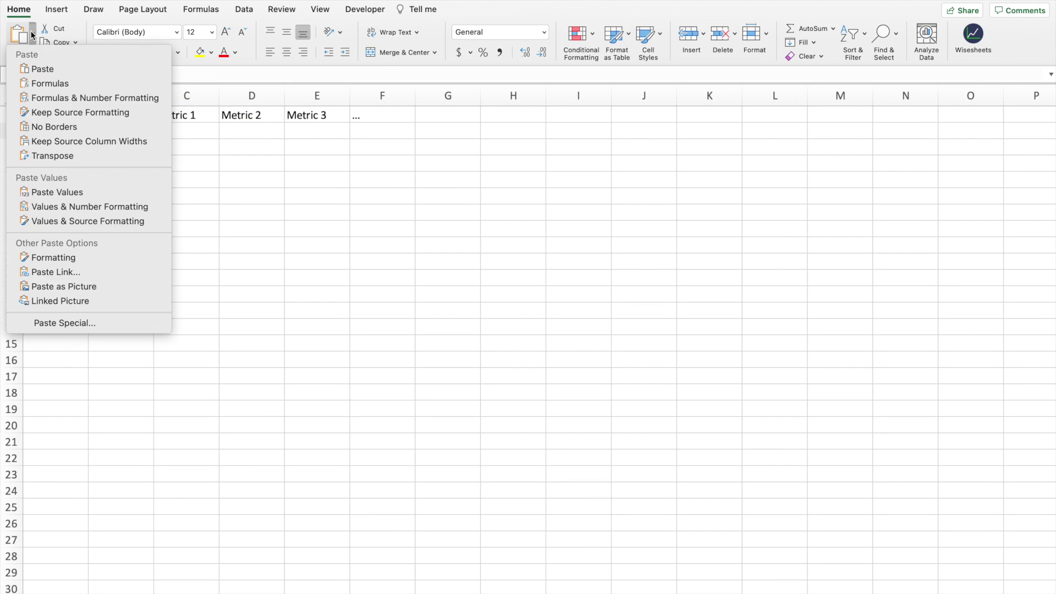
pyautogui.click(58, 192)
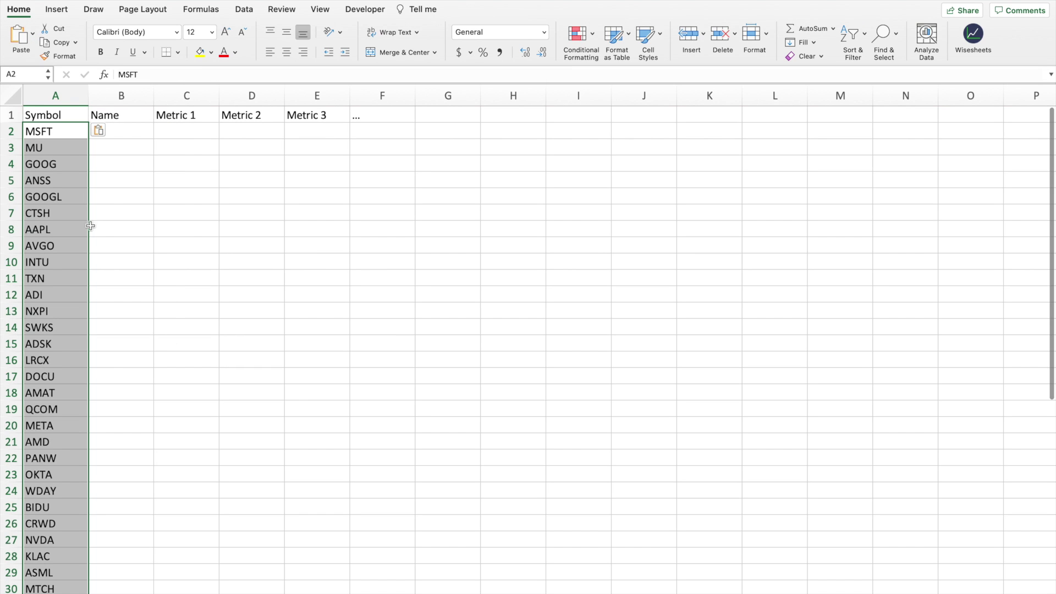
pyautogui.scroll(-5, 76, 233)
pyautogui.scroll(3, 76, 233)
pyautogui.scroll(2, 76, 233)
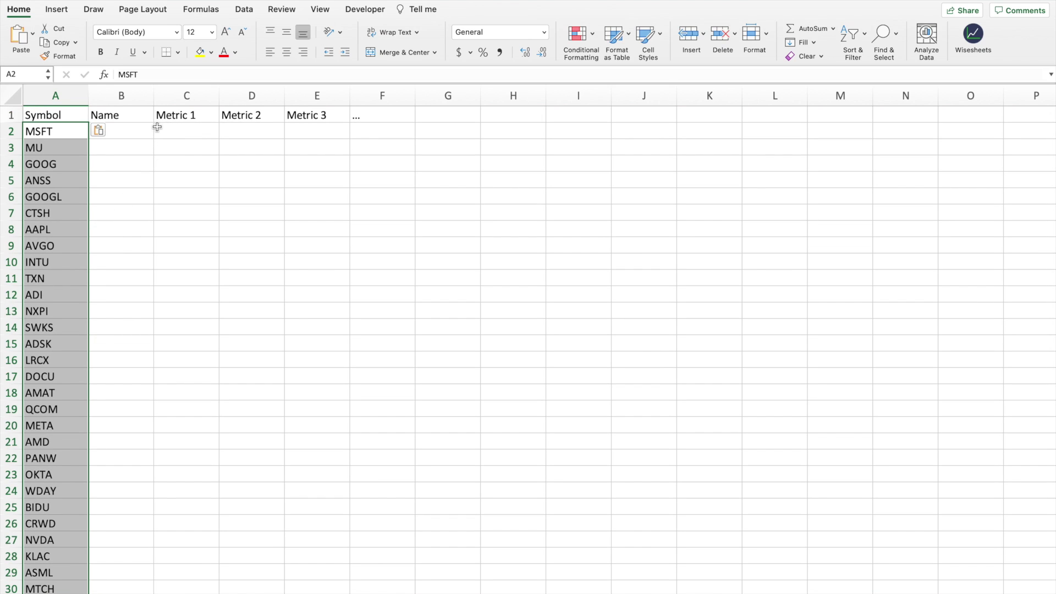
pyautogui.moveTo(151, 113); pyautogui.dragTo(828, 106)
pyautogui.click(252, 163)
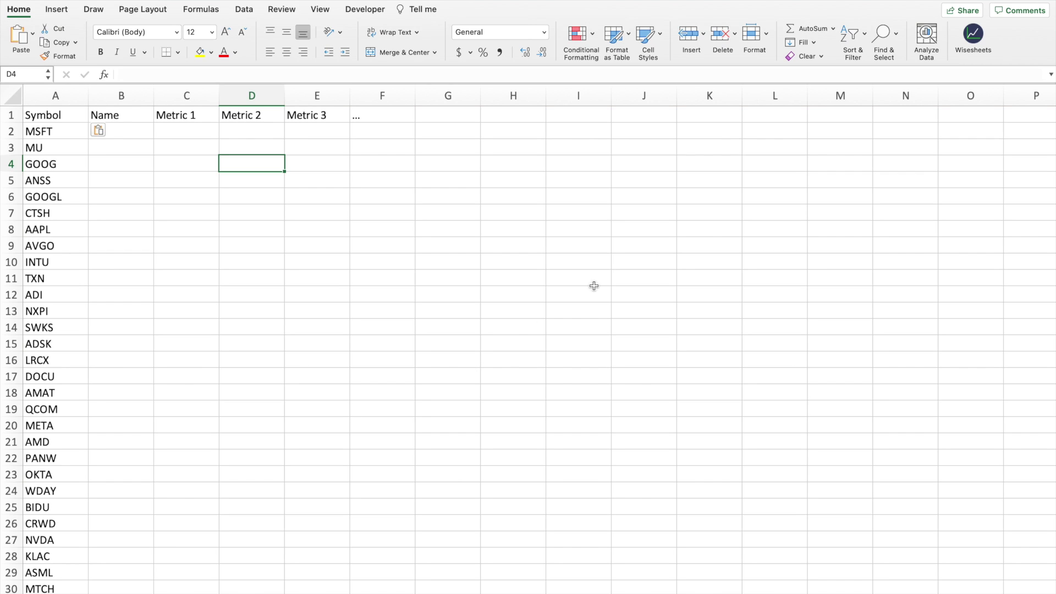
# Open the Wisesheets add-in and view its reference pages for the WISE function and the WISEPRICE function.
pyautogui.click(976, 35)
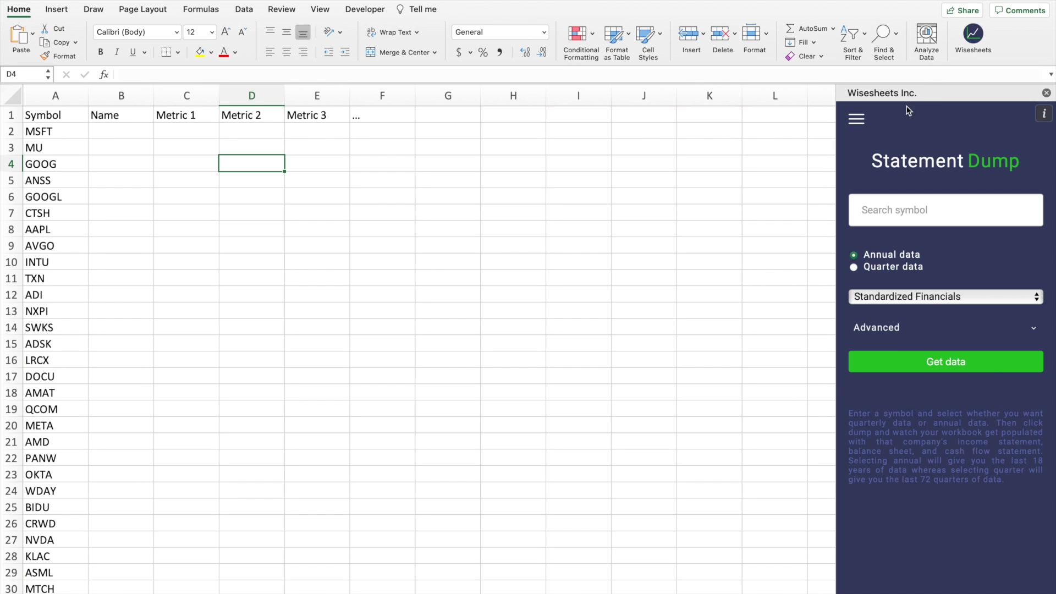
pyautogui.click(856, 120)
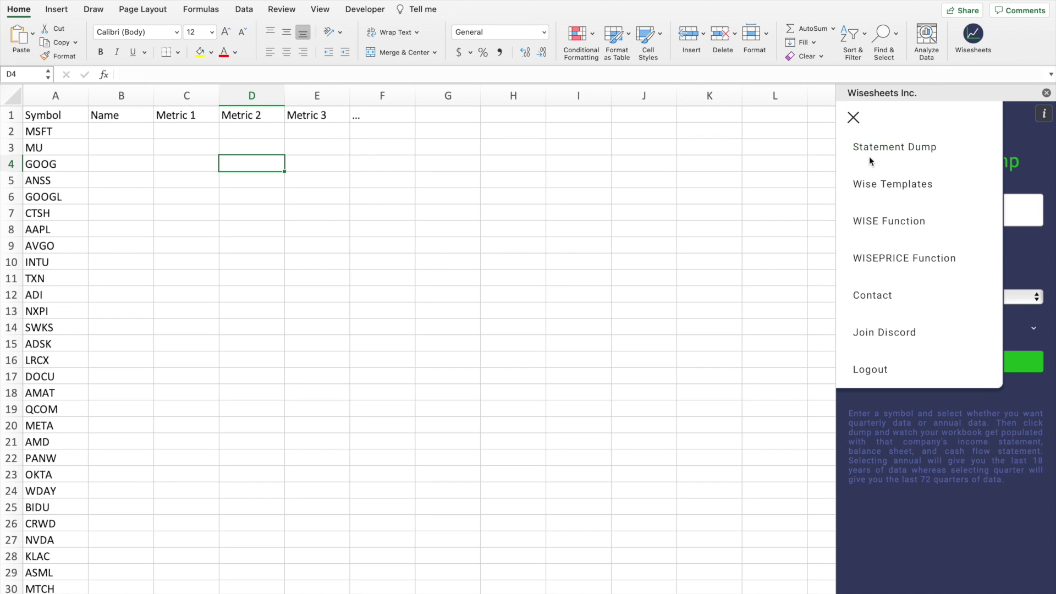
pyautogui.click(897, 221)
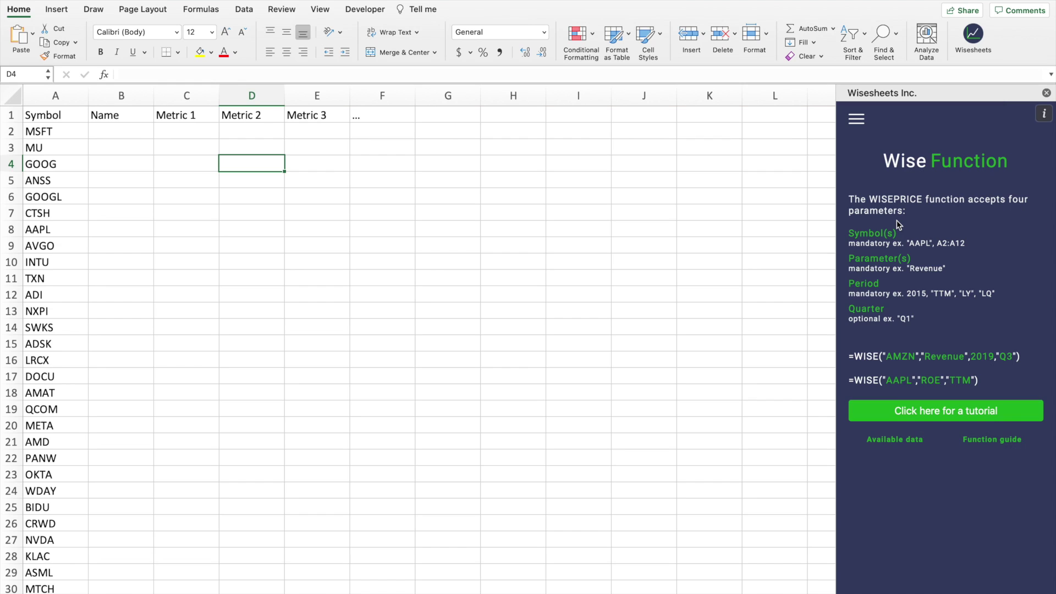
pyautogui.click(857, 120)
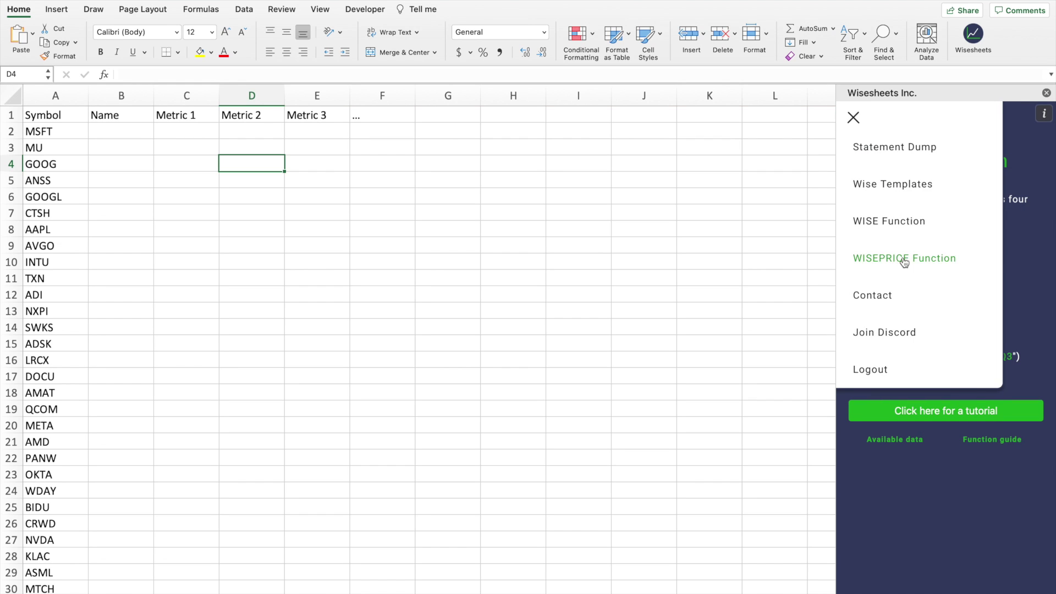
pyautogui.click(905, 262)
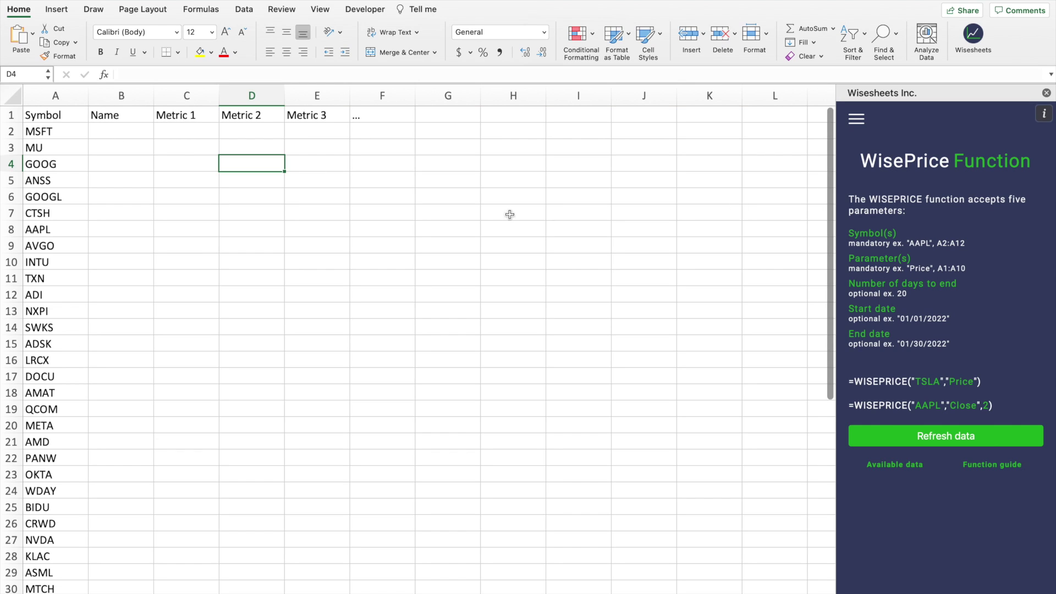
# Switch to the Wisesheets available-data web page and review the WISE function's Income Statement and Key Metrics lists.
pyautogui.moveTo(191, 116); pyautogui.dragTo(710, 118)
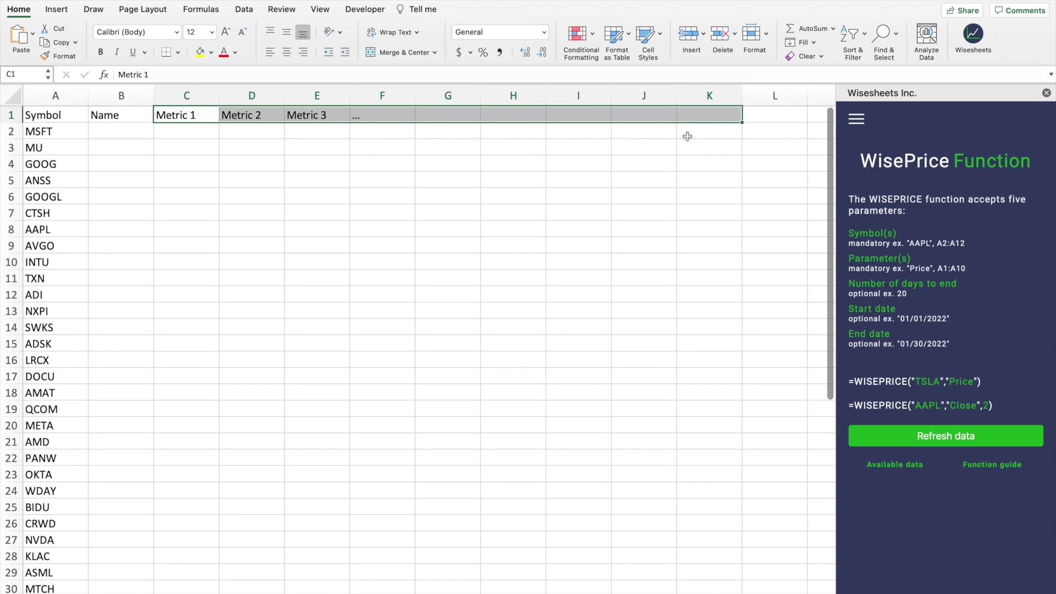
pyautogui.hotkey('ctrl', 'Left')
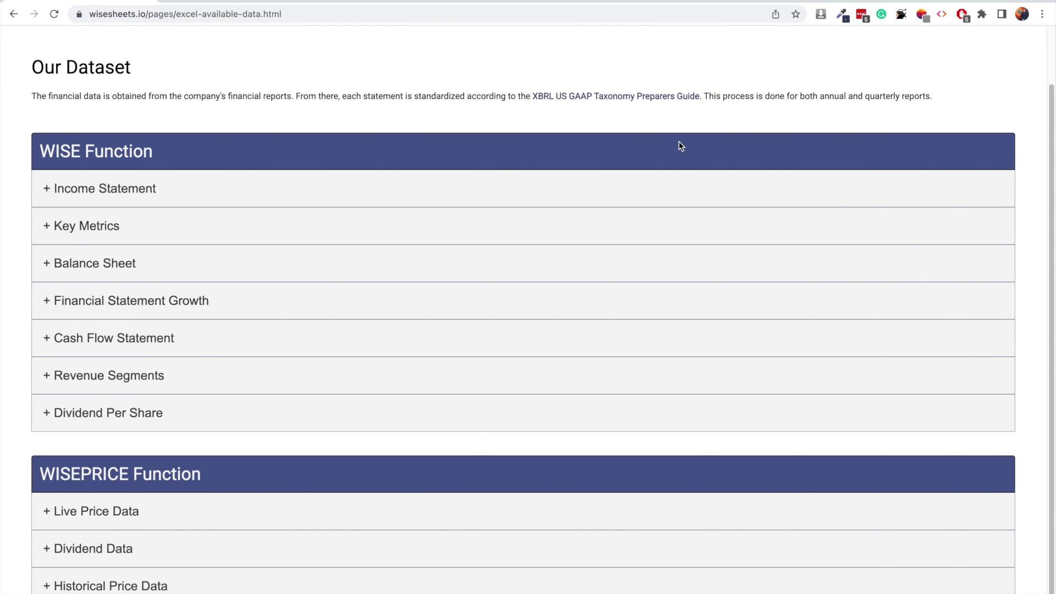
pyautogui.scroll(3, 566, 139)
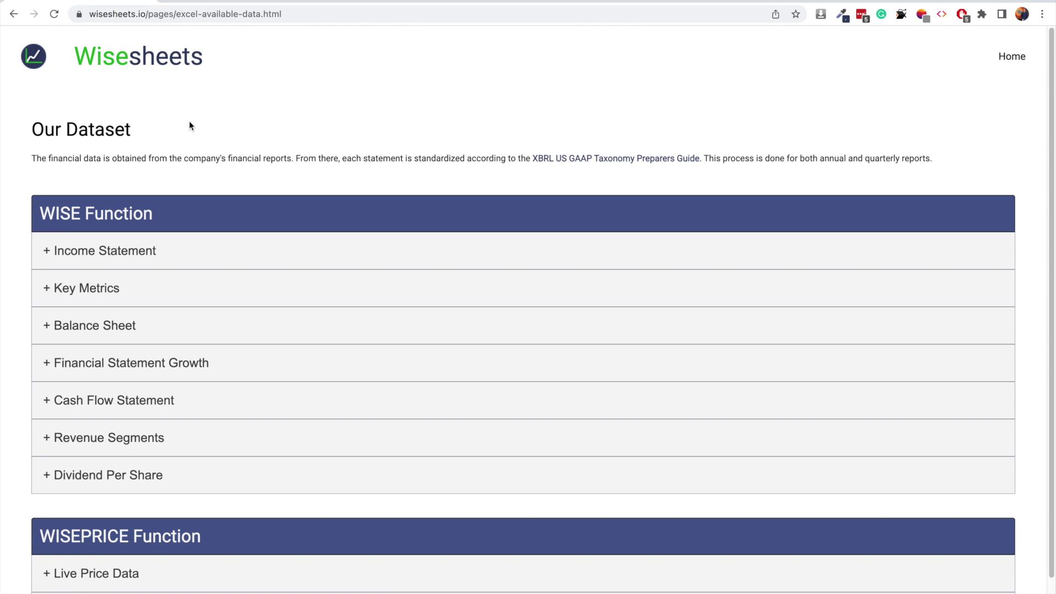
pyautogui.scroll(-3, 181, 189)
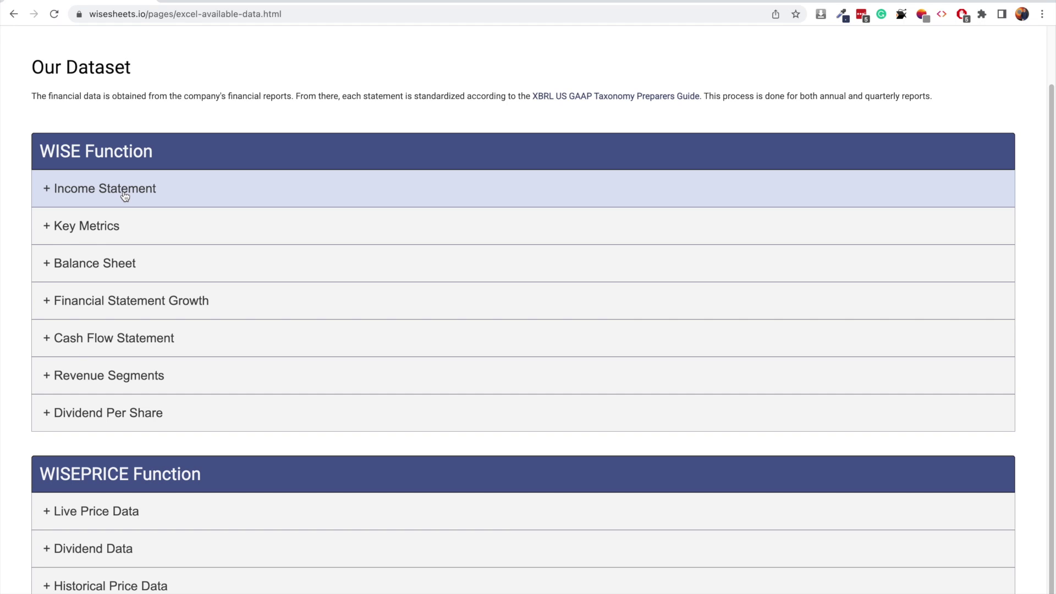
pyautogui.click(125, 193)
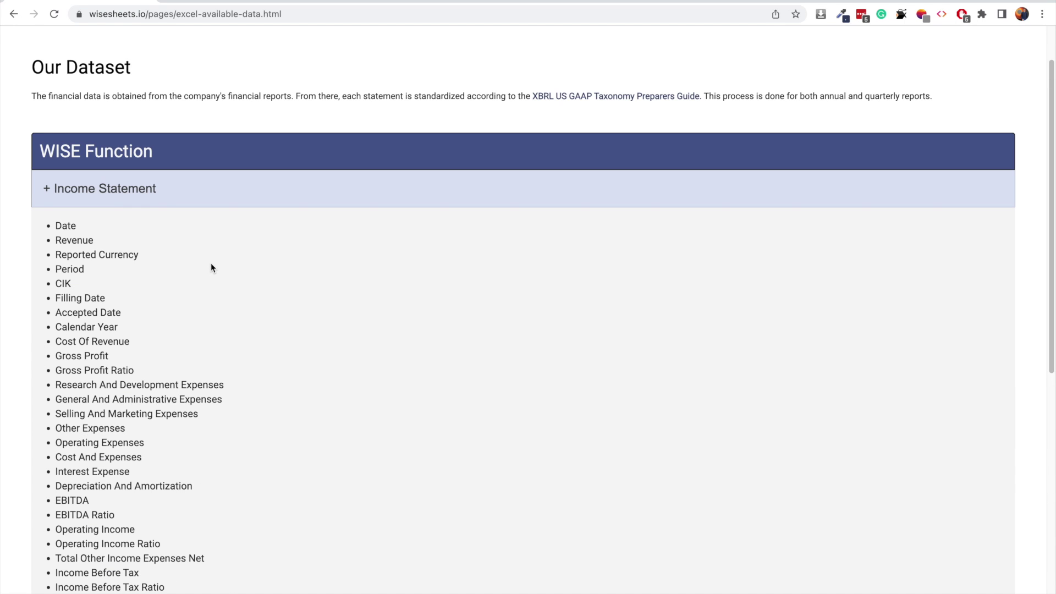
pyautogui.scroll(-3, 211, 268)
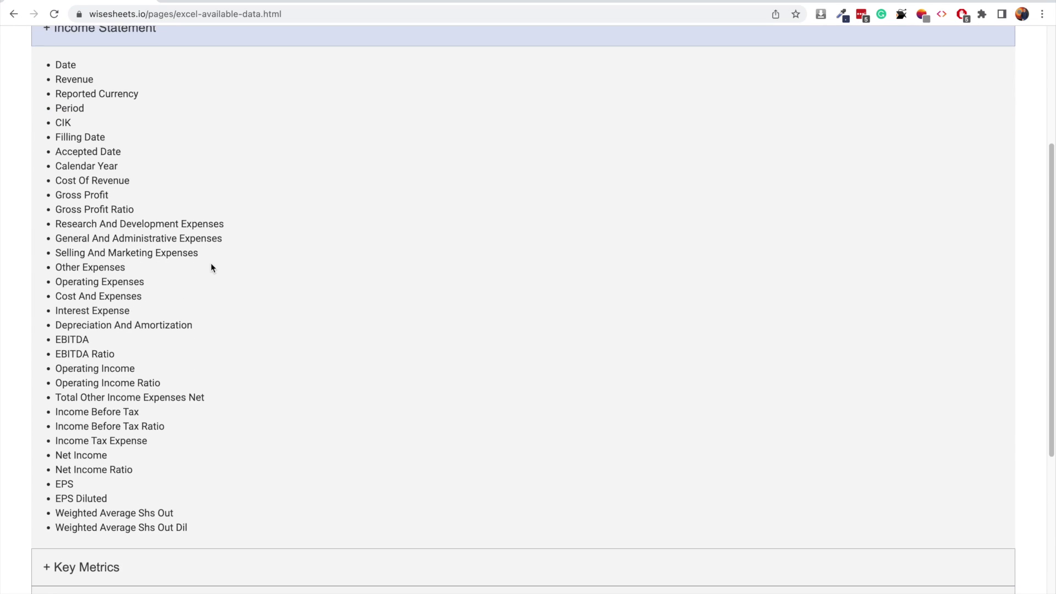
pyautogui.scroll(-6, 212, 268)
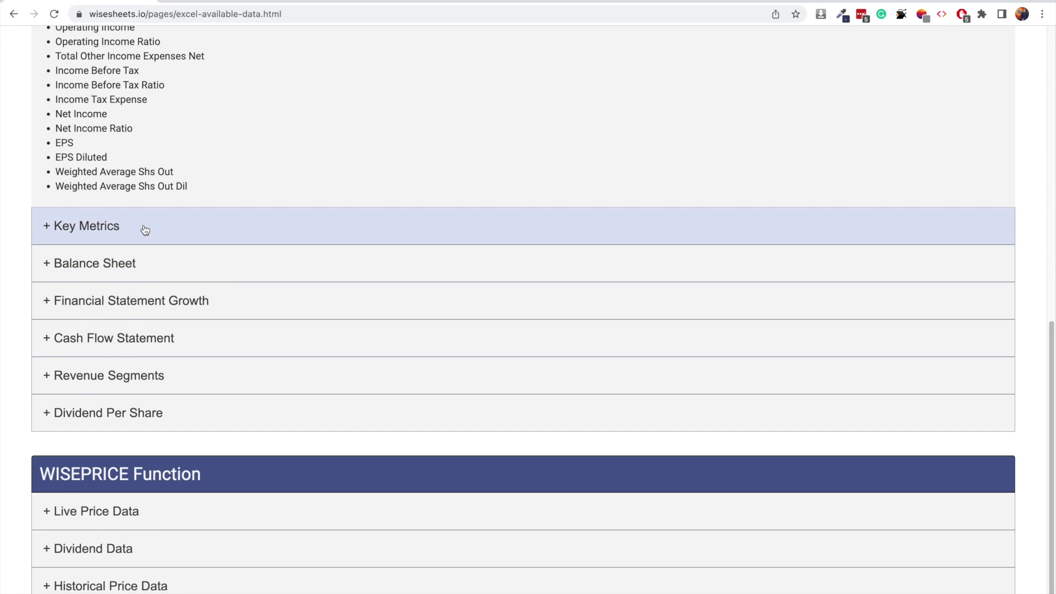
pyautogui.click(145, 230)
pyautogui.scroll(-2, 286, 229)
pyautogui.scroll(-10, 286, 224)
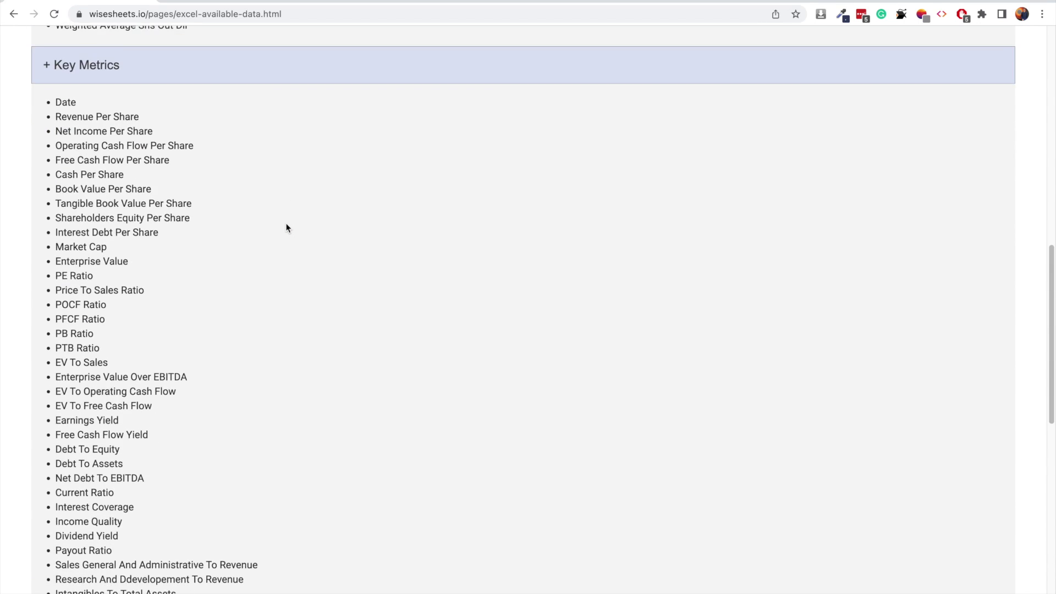
pyautogui.scroll(-4, 286, 223)
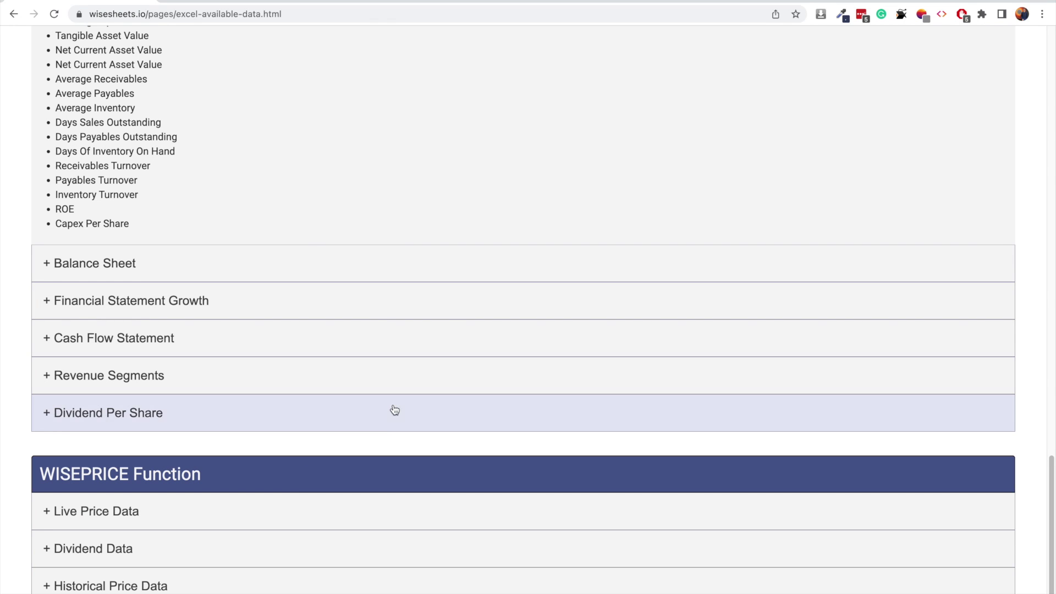
# Review the WISEPRICE function's Live Price Data, Dividend Data and Historical Price Data lists on the page.
pyautogui.click(212, 514)
pyautogui.scroll(-5, 274, 467)
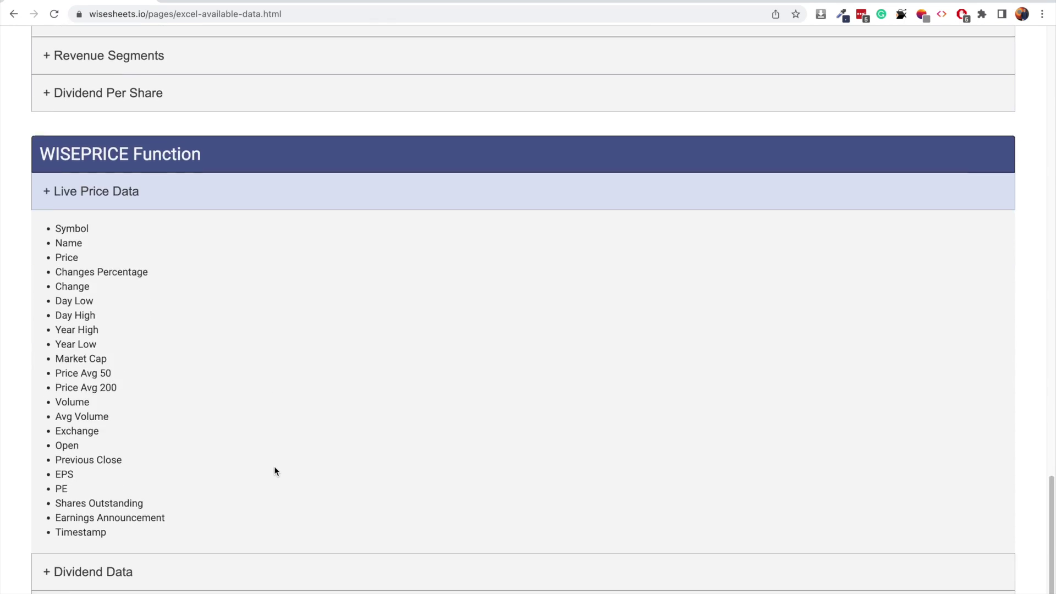
pyautogui.click(132, 549)
pyautogui.scroll(-1, 257, 514)
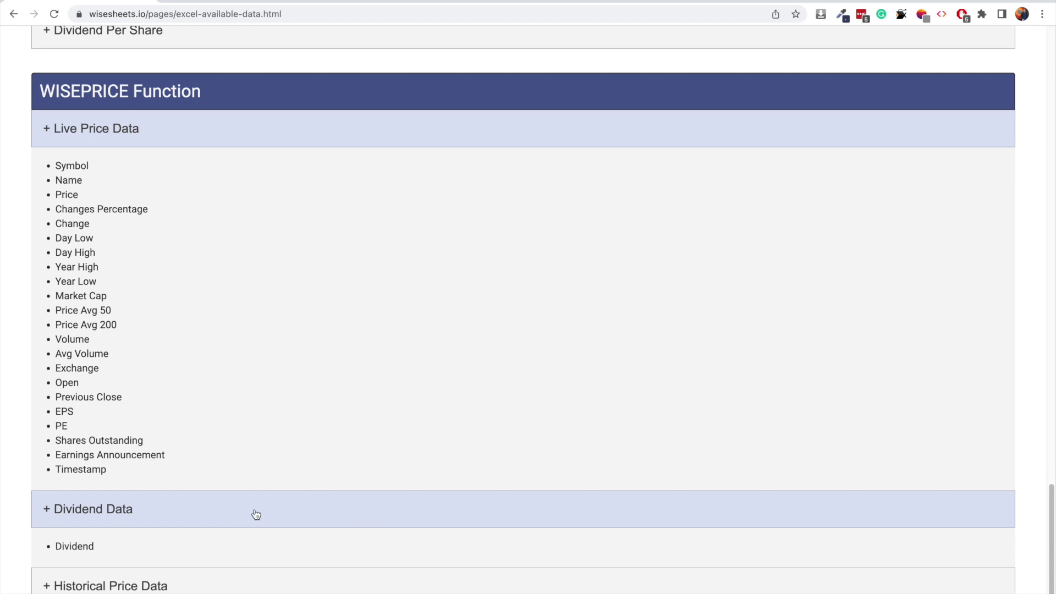
pyautogui.click(264, 580)
pyautogui.scroll(-4, 276, 474)
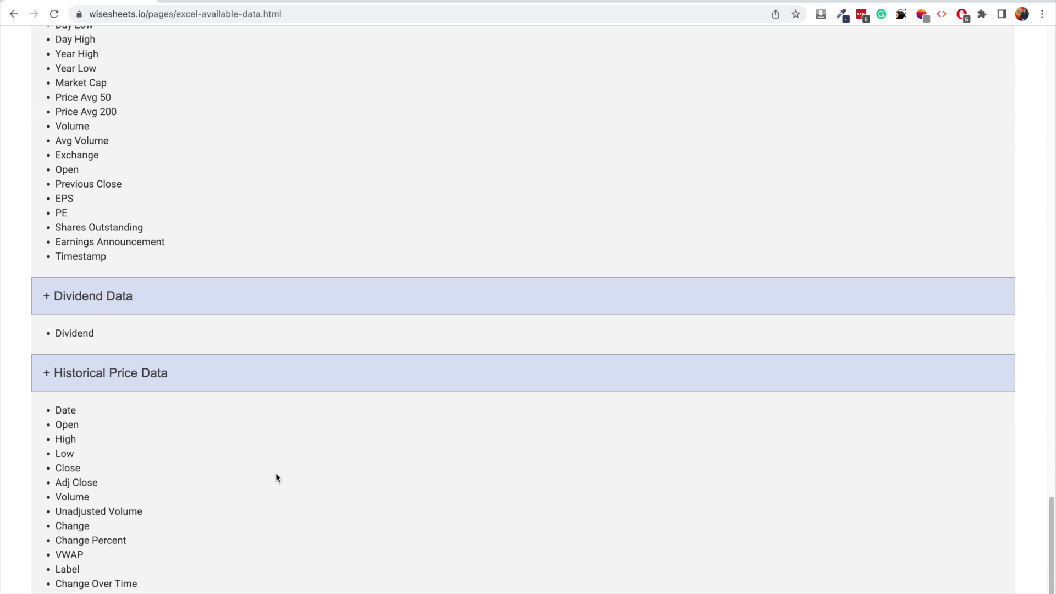
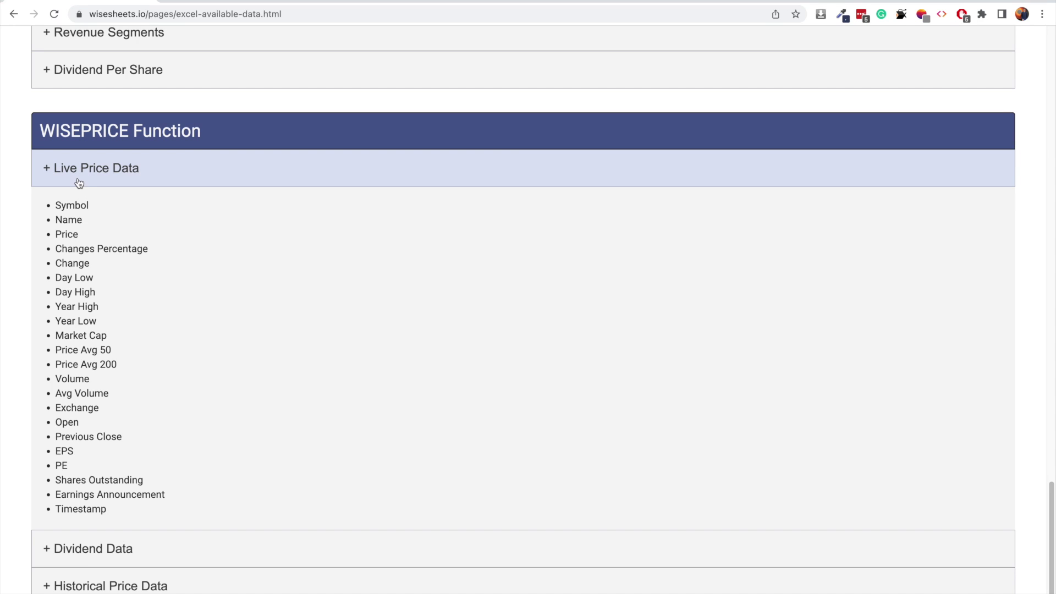
# Examine candidate screener metrics: Name and Price under Live Price Data, and Debt To Equity, Price To Sales Ratio, PE Ratio and Enterprise Value under Key Metrics.
pyautogui.doubleClick(76, 220)
pyautogui.doubleClick(67, 236)
pyautogui.scroll(10, 180, 252)
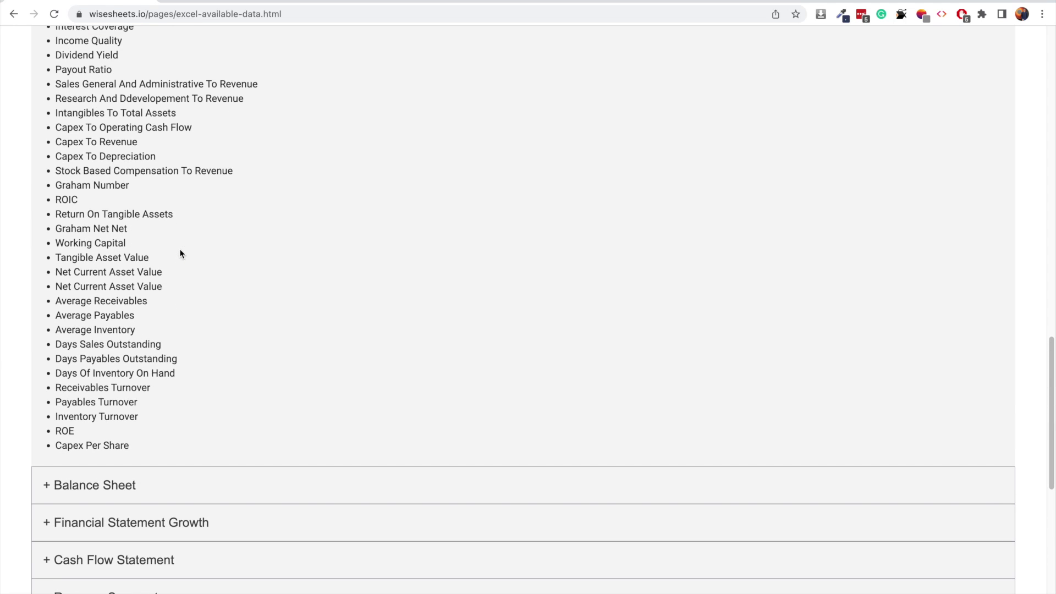
pyautogui.scroll(4, 179, 253)
pyautogui.scroll(-3, 179, 253)
pyautogui.doubleClick(69, 528)
pyautogui.scroll(4, 77, 307)
pyautogui.tripleClick(78, 306)
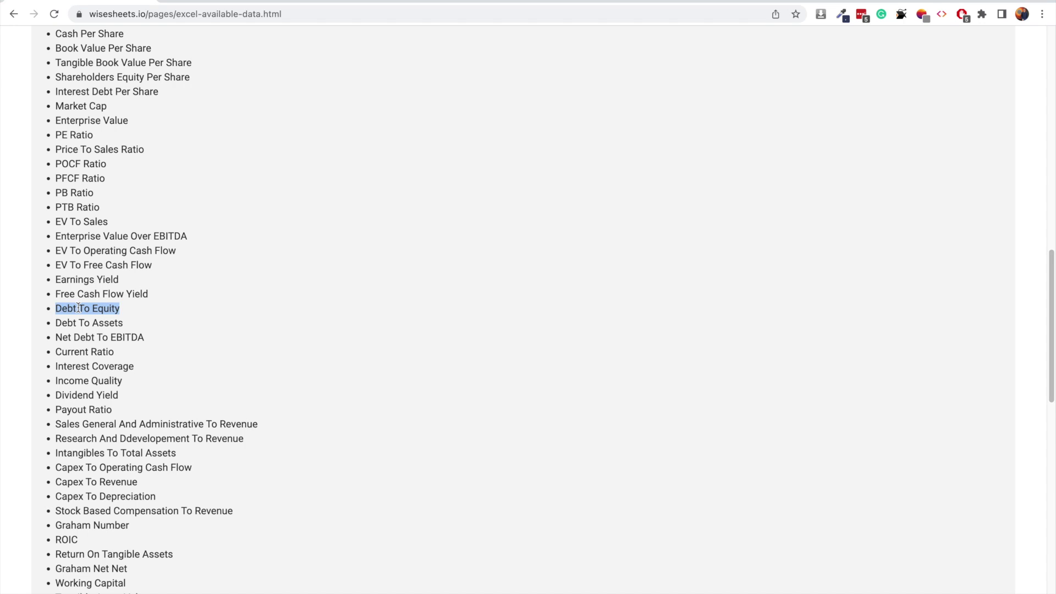
pyautogui.scroll(2, 166, 314)
pyautogui.tripleClick(105, 231)
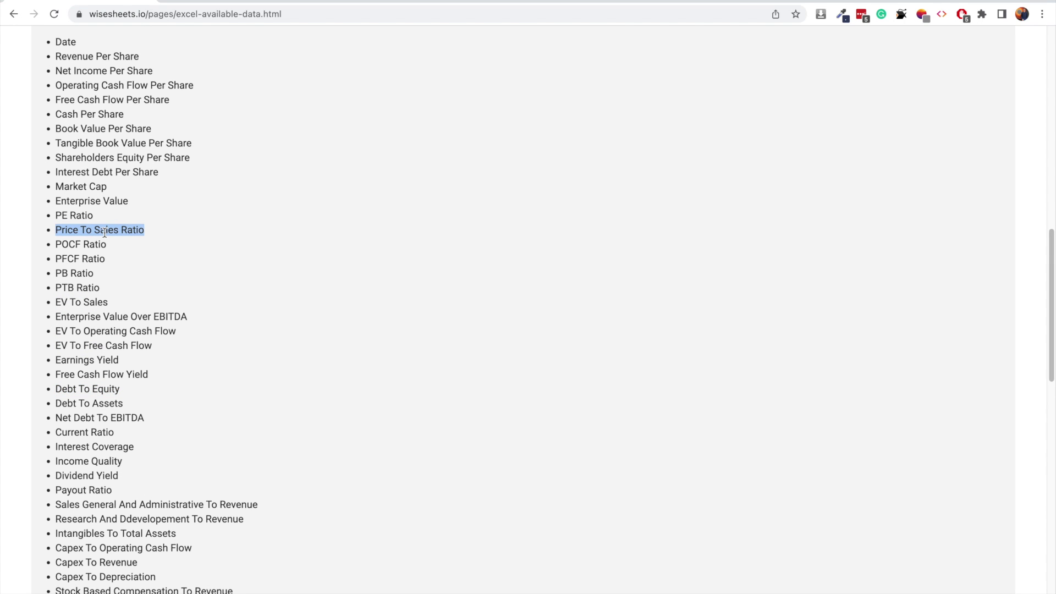
pyautogui.tripleClick(80, 214)
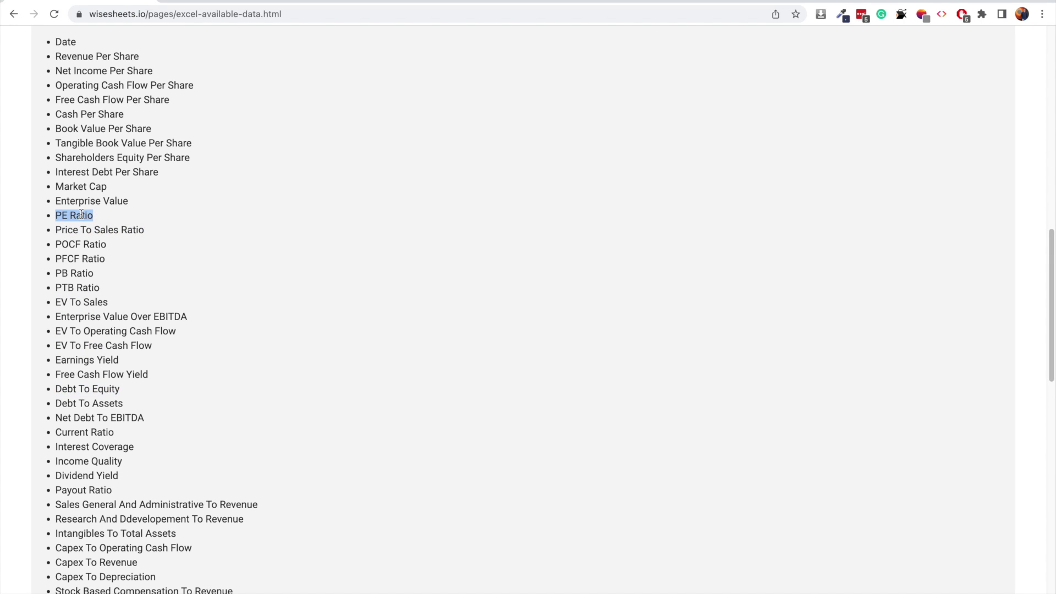
pyautogui.tripleClick(99, 201)
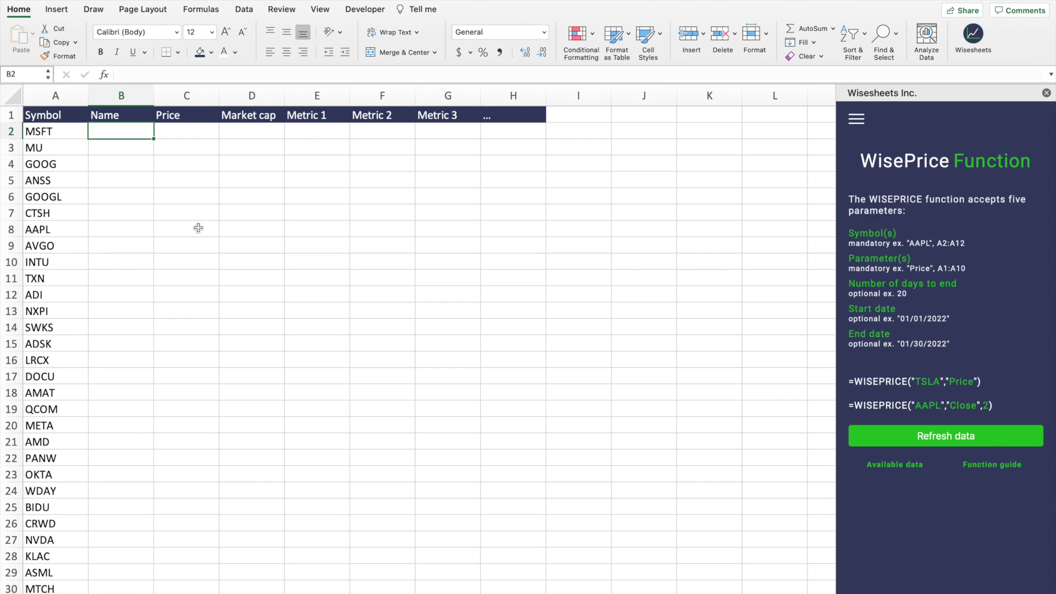
# Enter =WISEPRICE(A2:A31,B1:D1) in cell B2 to fetch the name, price and market cap for all symbols.
pyautogui.write('=wis')
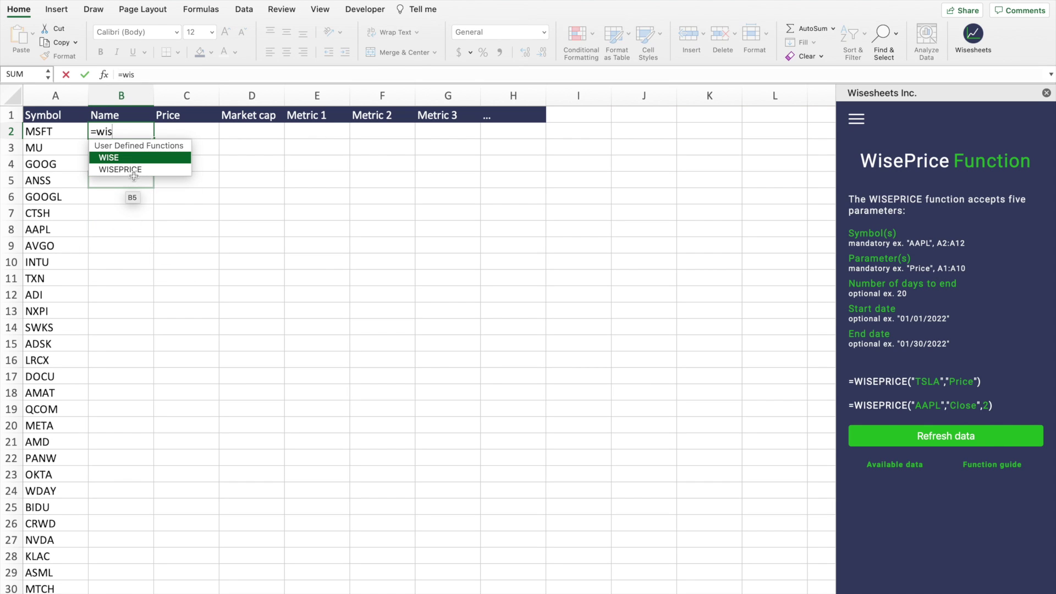
pyautogui.press('Down')
pyautogui.press('Tab')
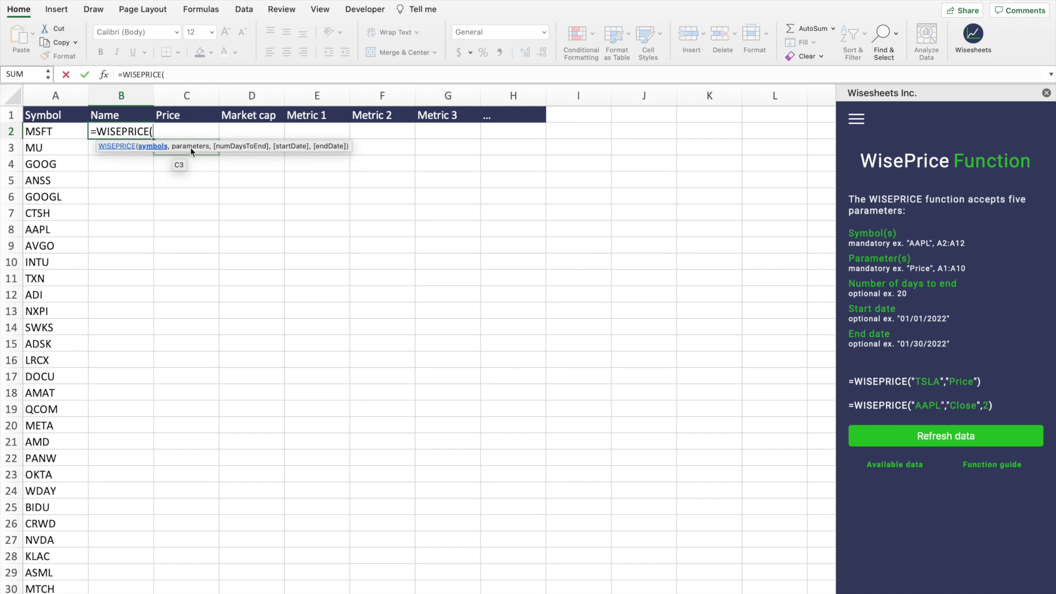
pyautogui.click(66, 135)
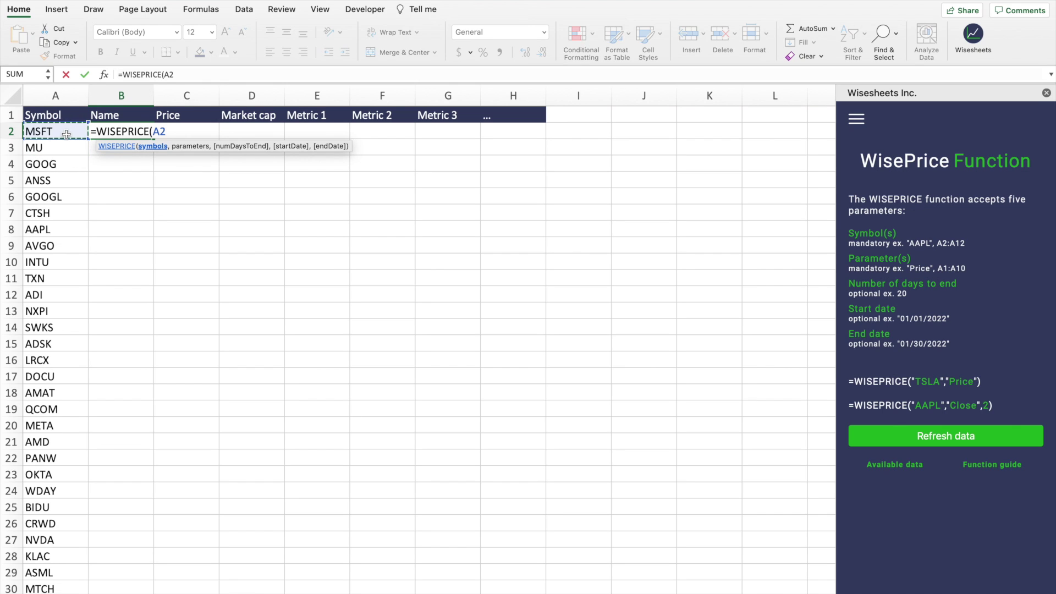
pyautogui.press('super+shift+Down')
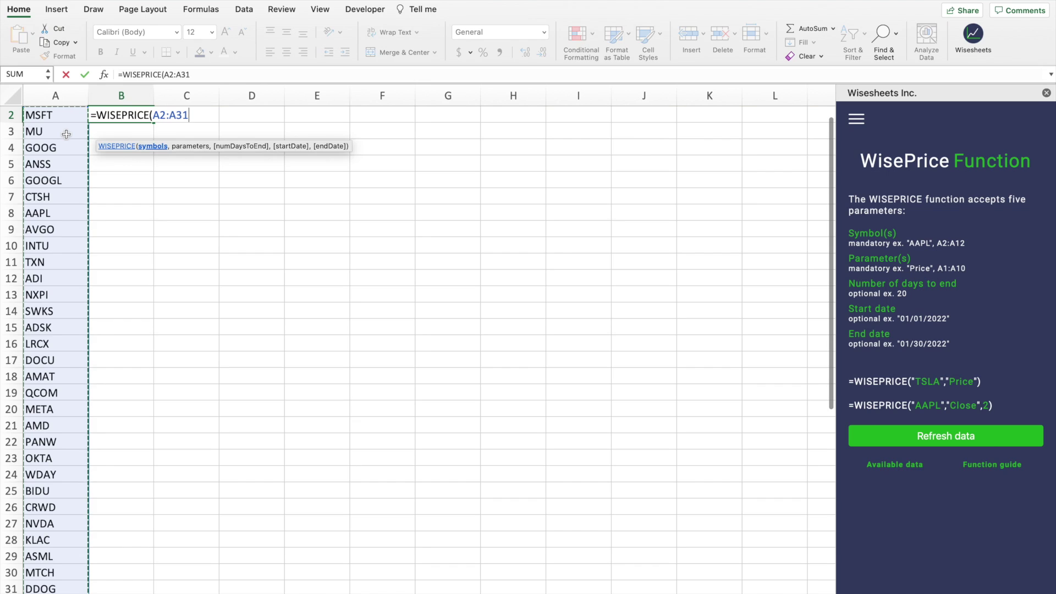
pyautogui.write(',')
pyautogui.scroll(1, 188, 172)
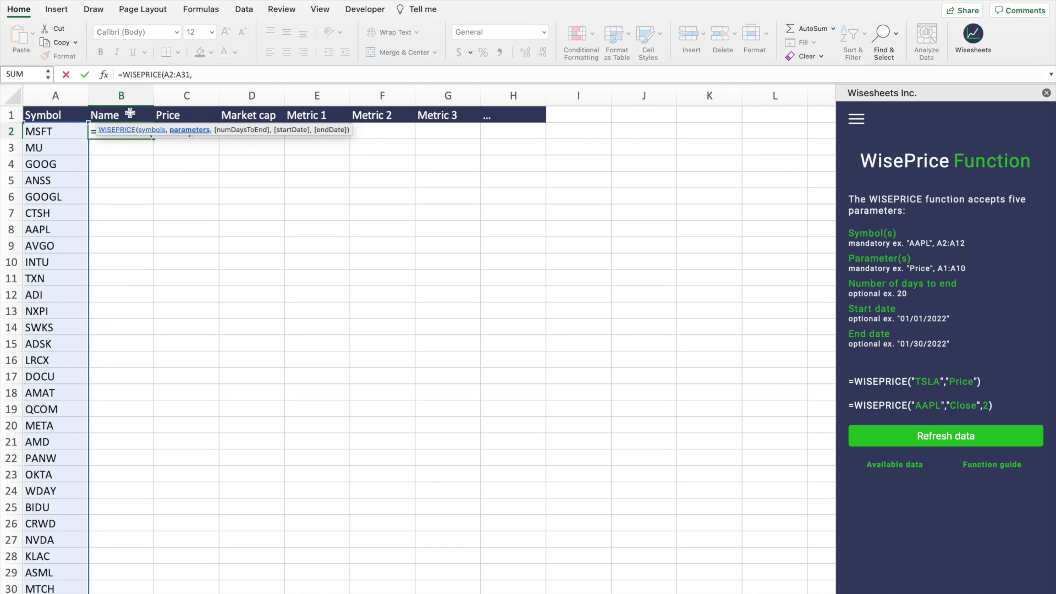
pyautogui.moveTo(130, 113); pyautogui.dragTo(242, 115)
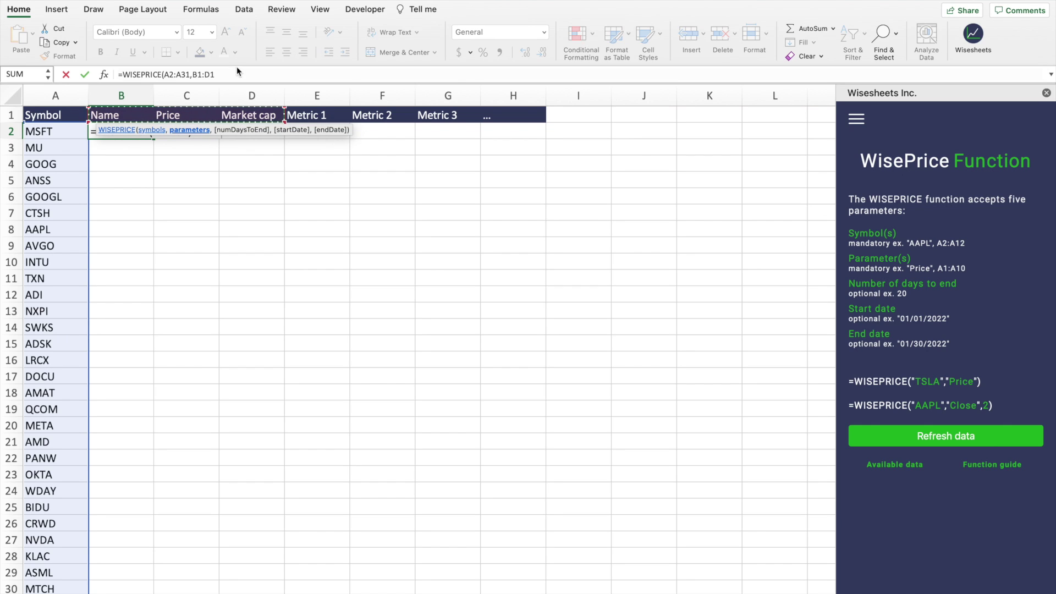
pyautogui.click(230, 75)
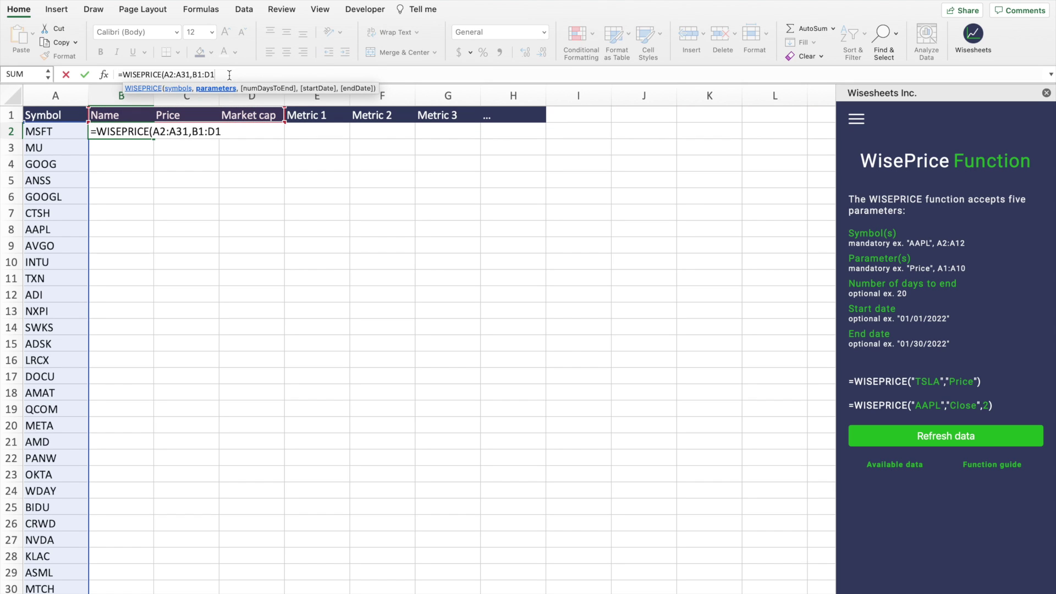
pyautogui.write(')')
pyautogui.press('Return')
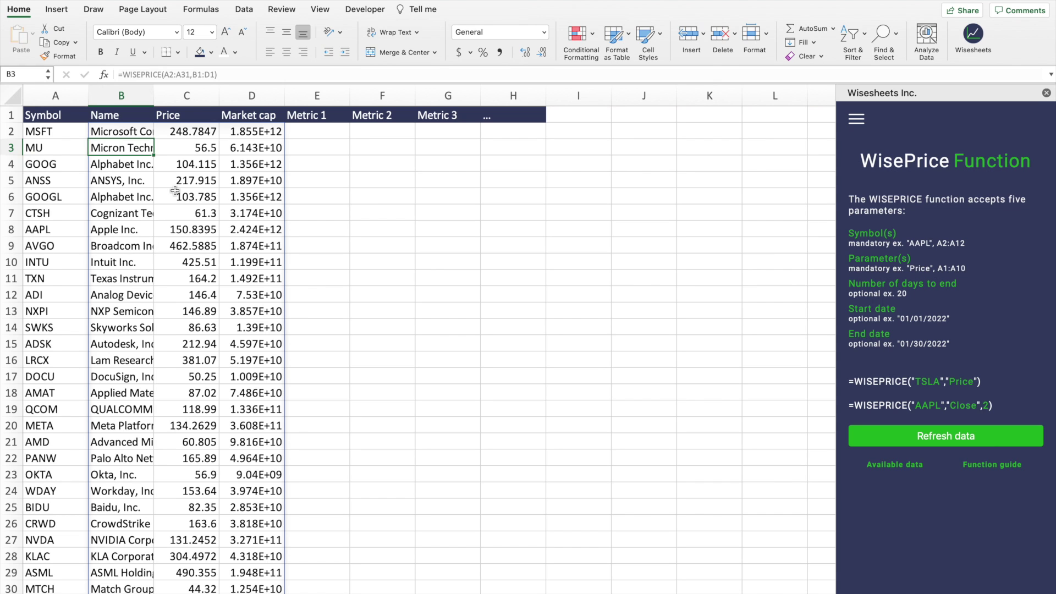
# Widen column B so that most of the company names fit.
pyautogui.scroll(-3, 170, 187)
pyautogui.scroll(3, 175, 191)
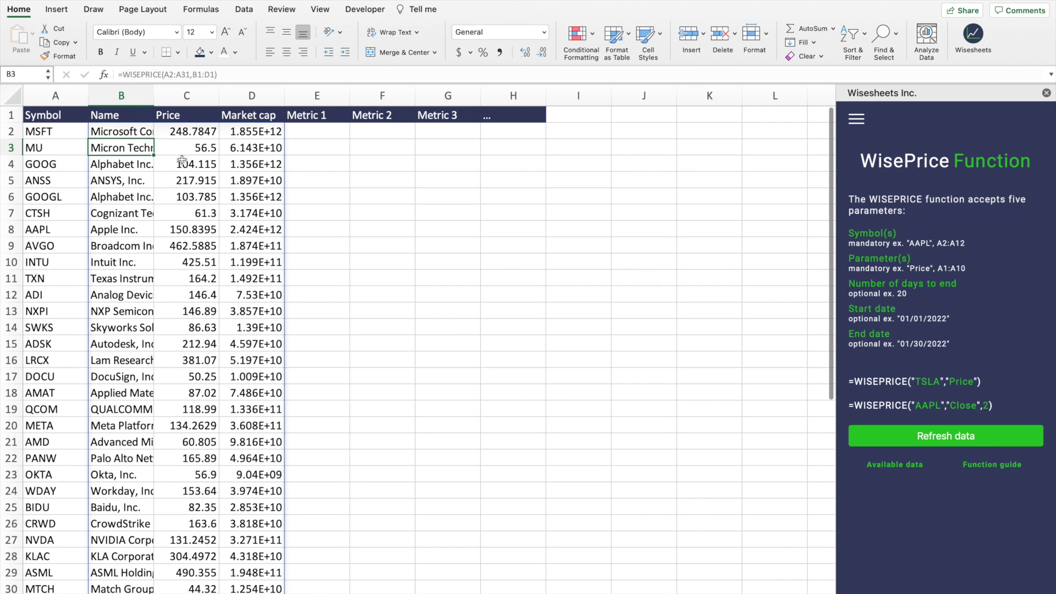
pyautogui.moveTo(154, 91); pyautogui.dragTo(226, 96)
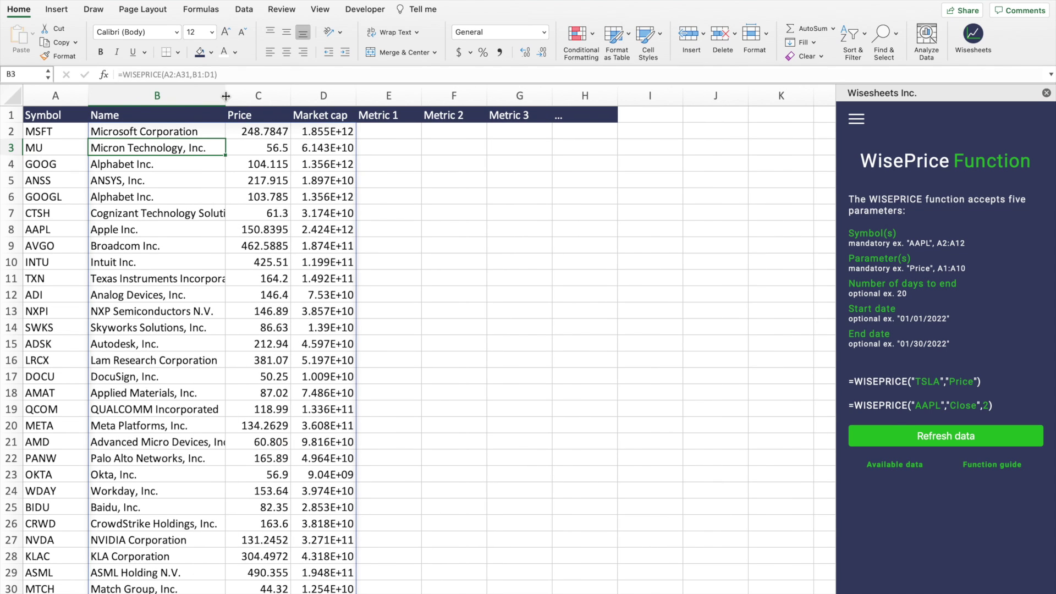
# Format the prices in column C, from C2 down to the last company, as dollar accounting values.
pyautogui.click(261, 130)
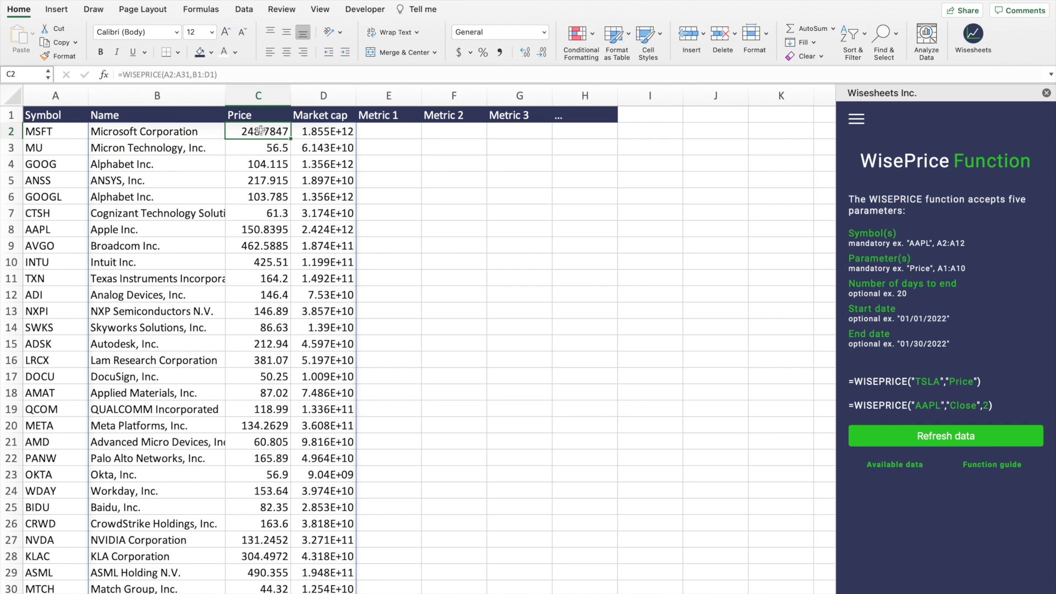
pyautogui.hotkey('ctrl', 'shift', 'Down')
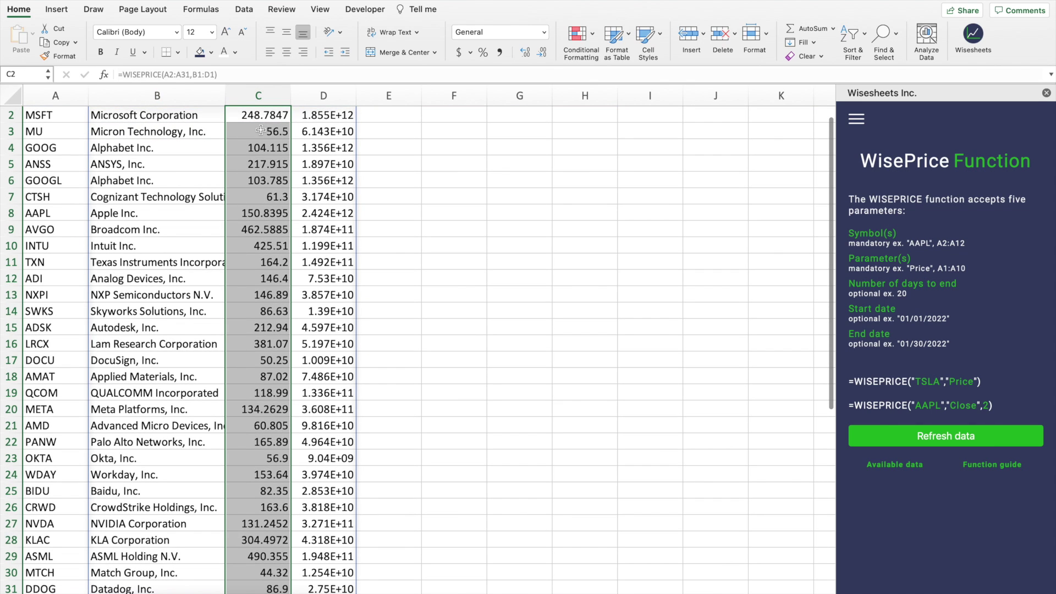
pyautogui.click(459, 52)
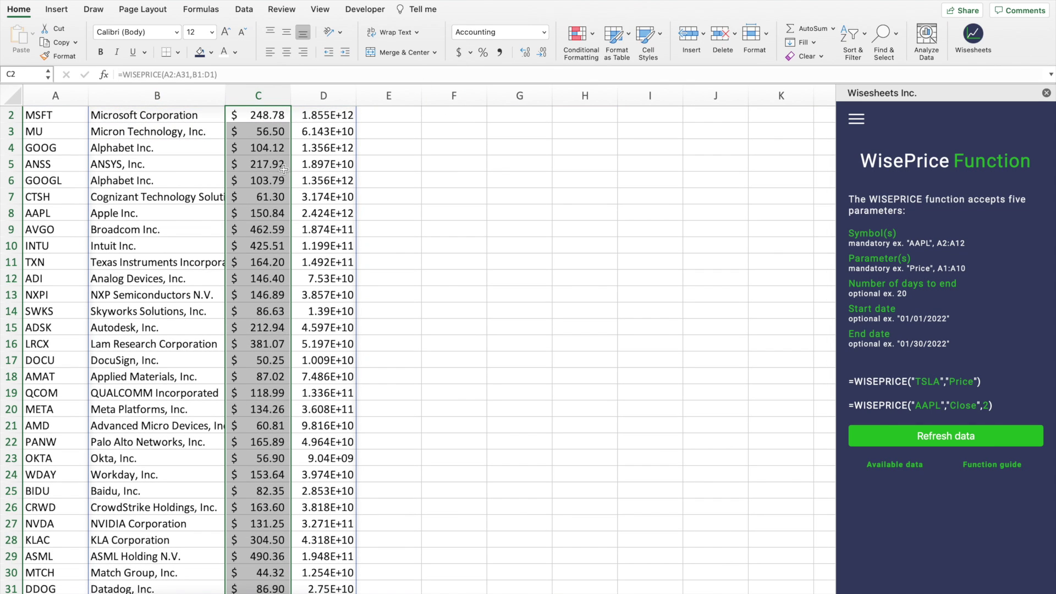
pyautogui.scroll(-1, 310, 167)
pyautogui.scroll(2, 311, 167)
# Format the market caps in column D, from D2 down, with comma thousands separators and no decimal places.
pyautogui.click(343, 136)
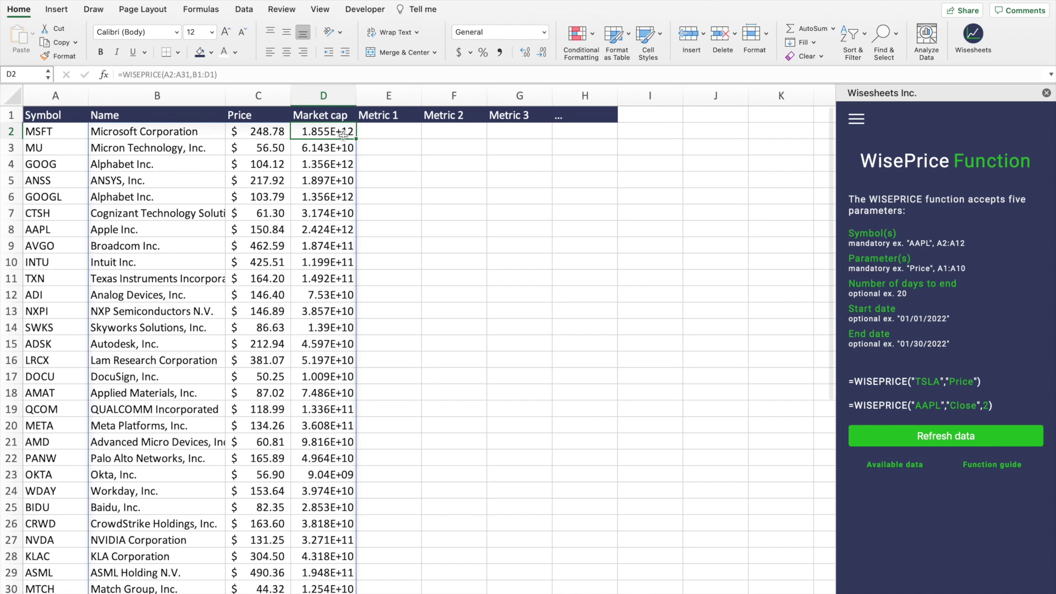
pyautogui.hotkey('ctrl', 'shift', 'Down')
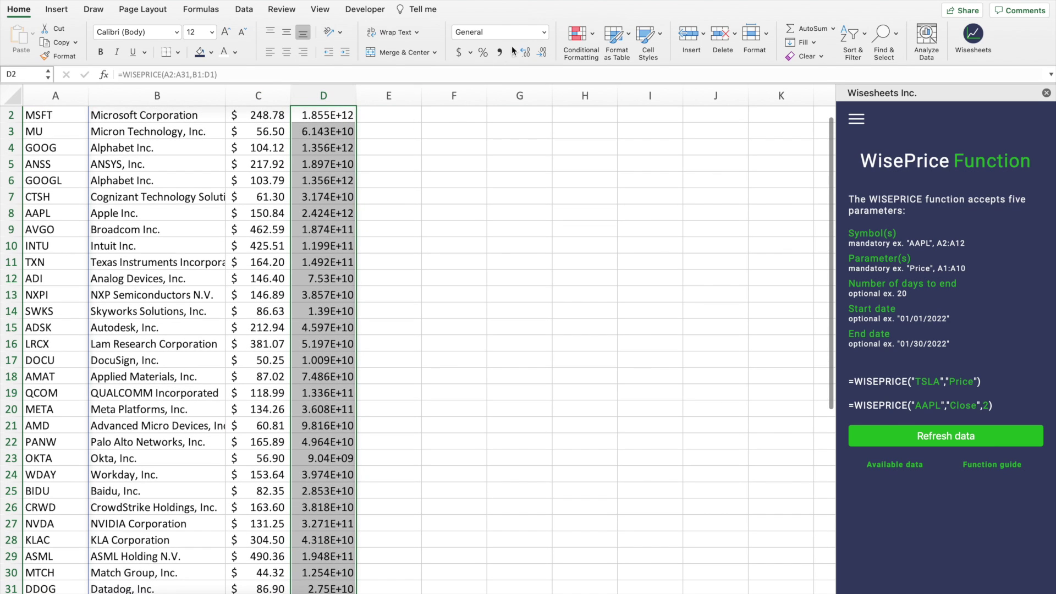
pyautogui.click(497, 54)
pyautogui.click(543, 55)
pyautogui.click(543, 55)
pyautogui.scroll(1, 370, 245)
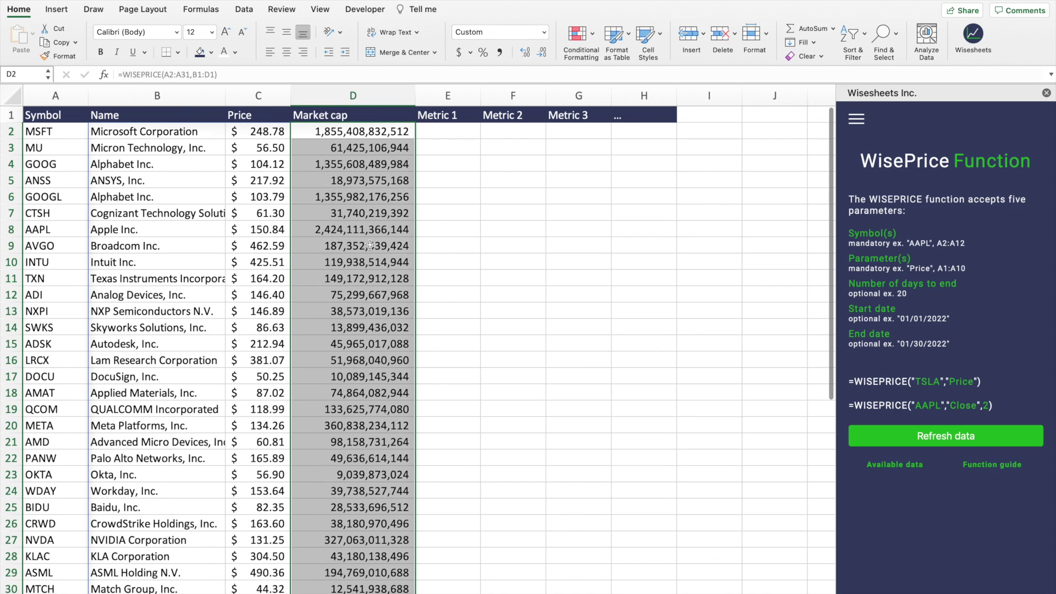
pyautogui.click(518, 184)
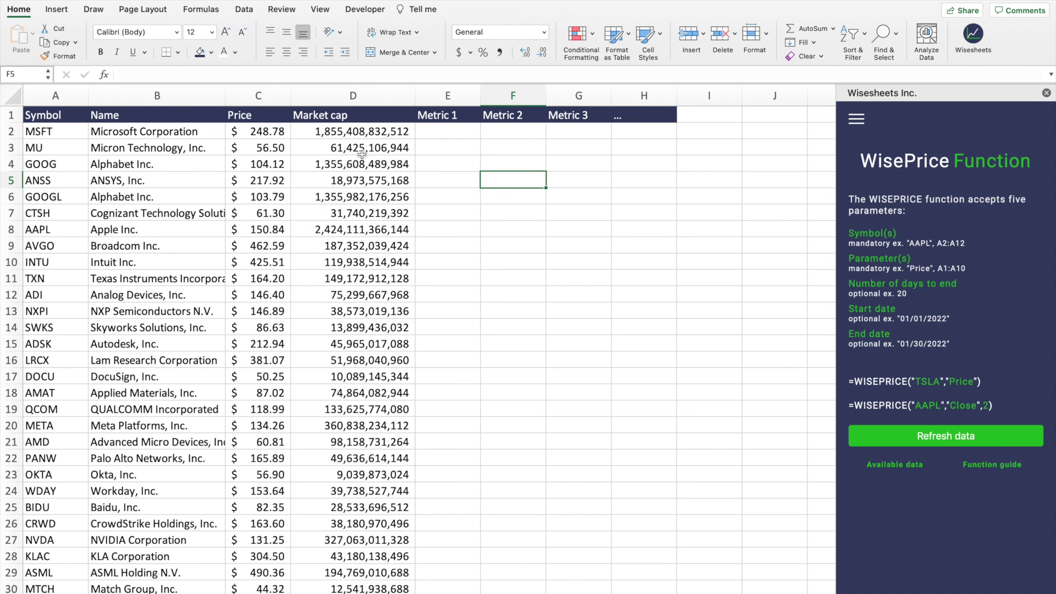
pyautogui.moveTo(176, 132); pyautogui.dragTo(353, 297)
pyautogui.click(528, 259)
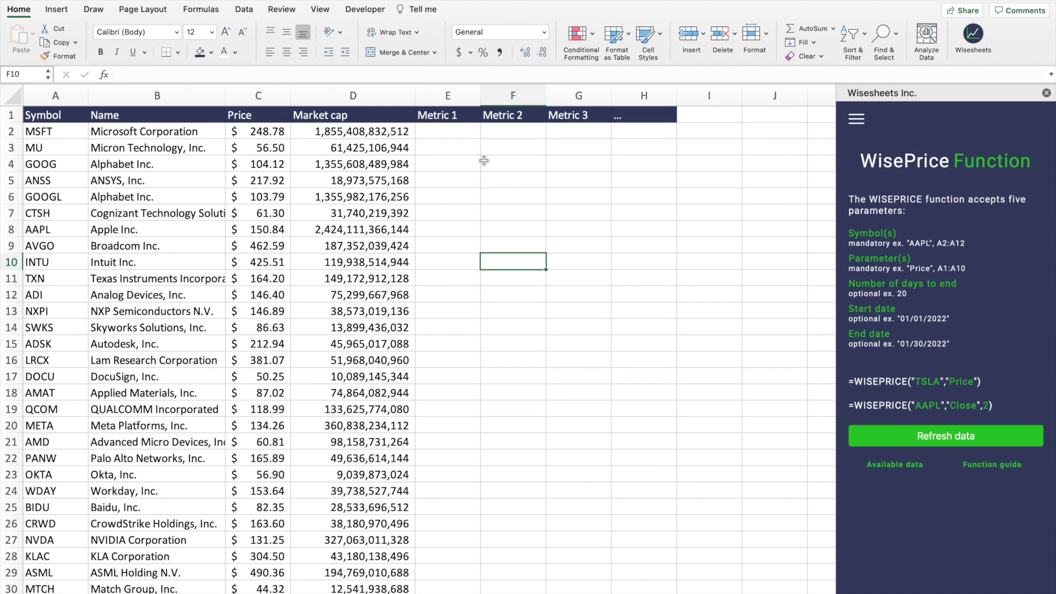
pyautogui.moveTo(459, 118); pyautogui.dragTo(704, 118)
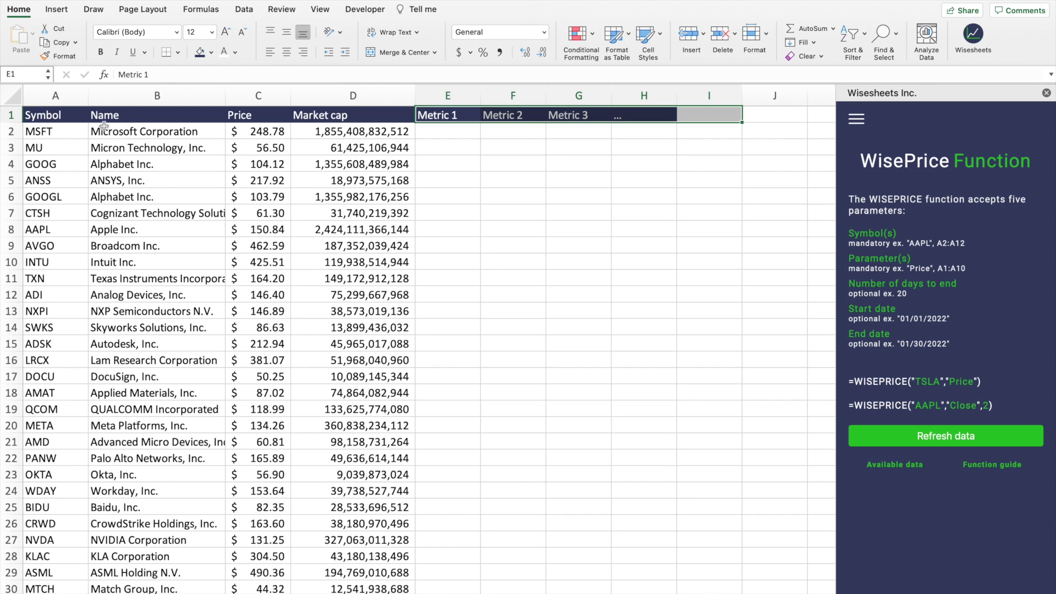
pyautogui.moveTo(57, 130); pyautogui.dragTo(58, 427)
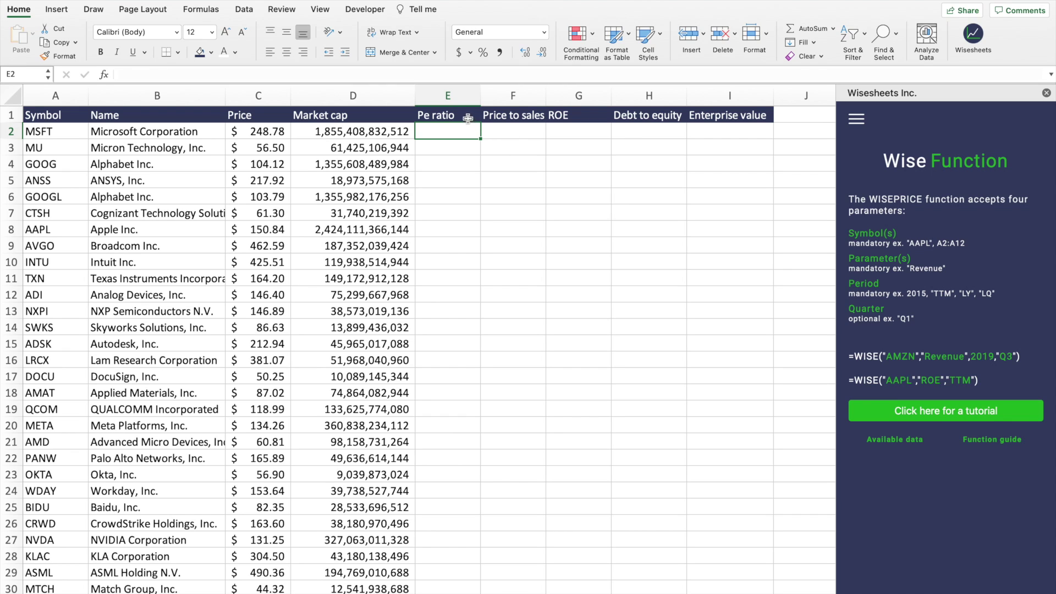
pyautogui.moveTo(466, 116); pyautogui.dragTo(562, 118)
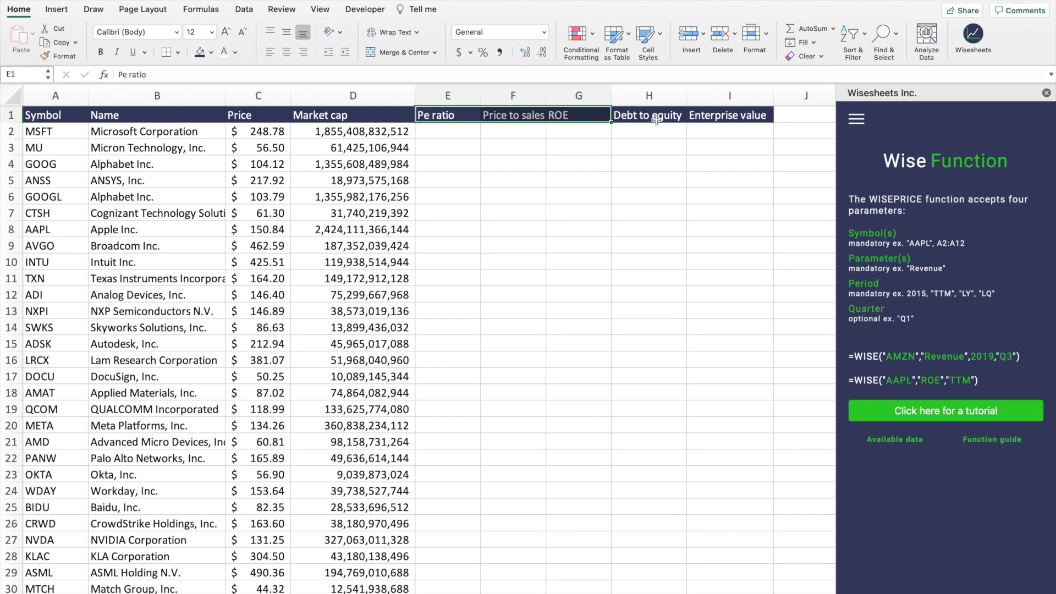
pyautogui.click(462, 135)
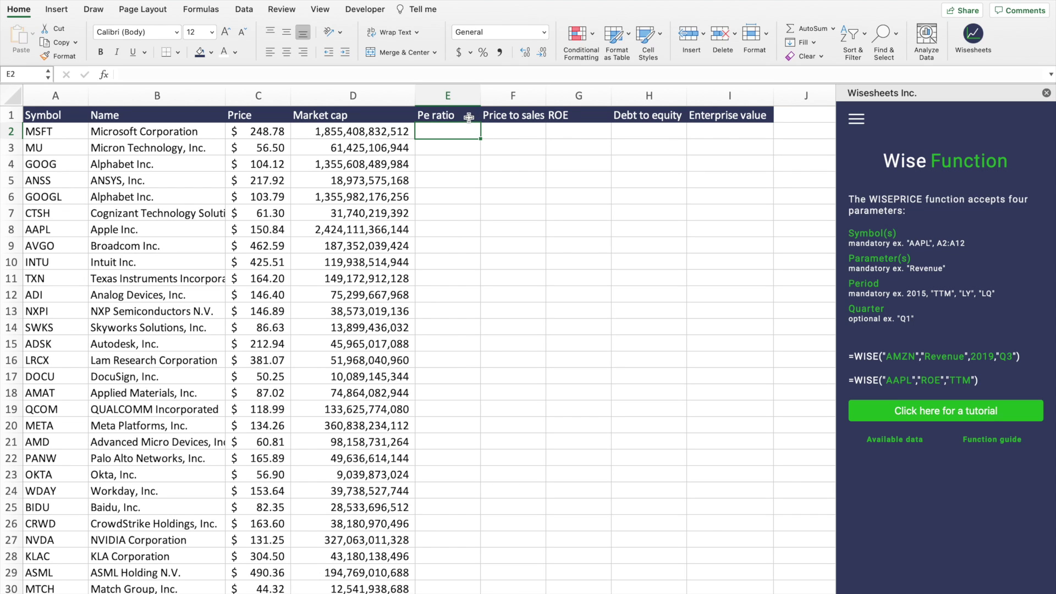
pyautogui.click(468, 117)
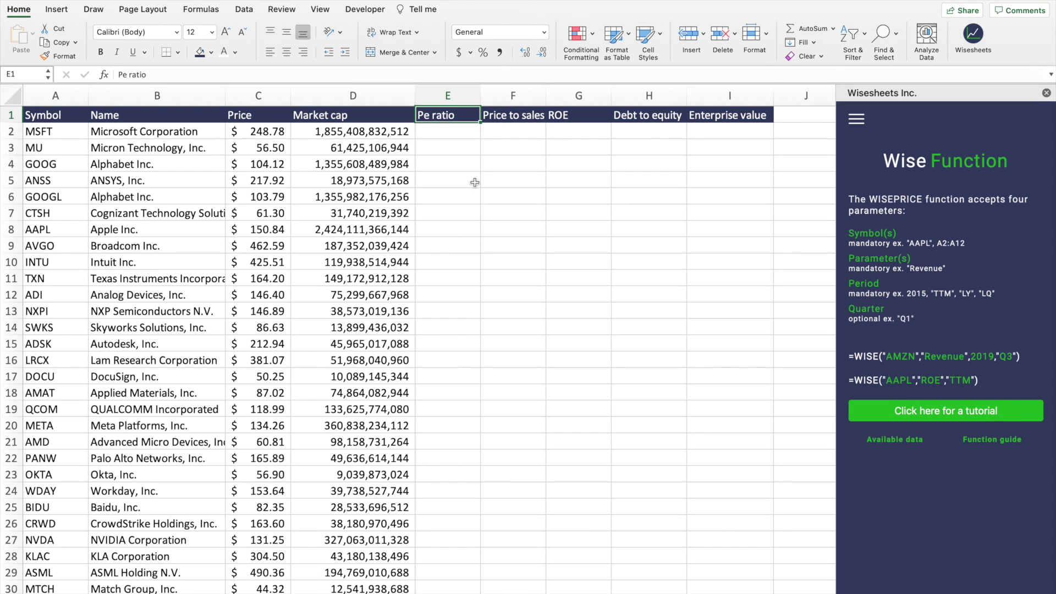
# Start a WISE formula in cell E2 with A2 as the symbol and the metric headers E1:I1 as the parameters.
pyautogui.click(466, 137)
pyautogui.write('=w')
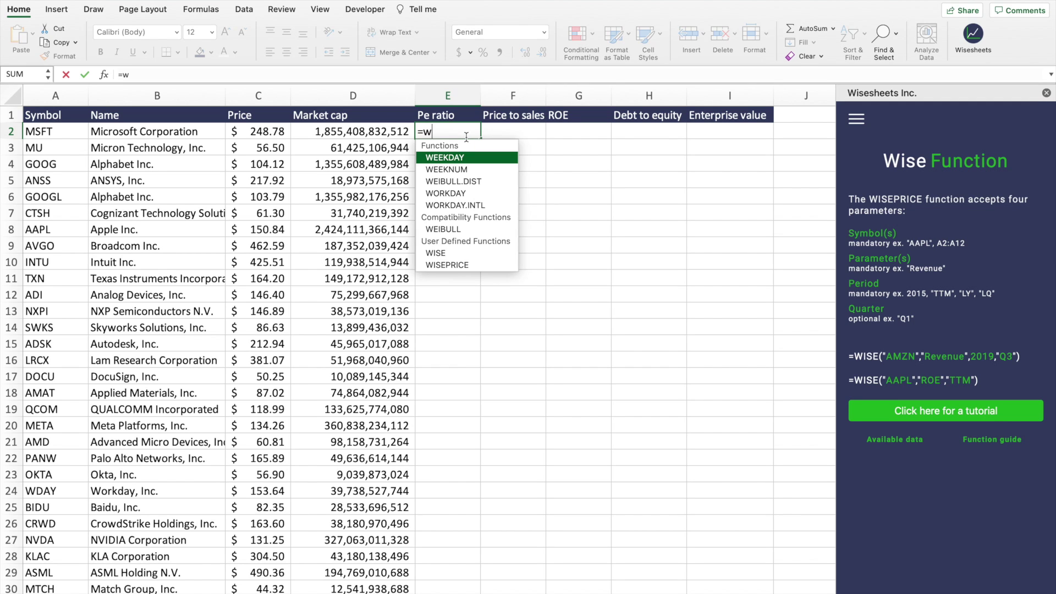
pyautogui.write('ise')
pyautogui.press('Tab')
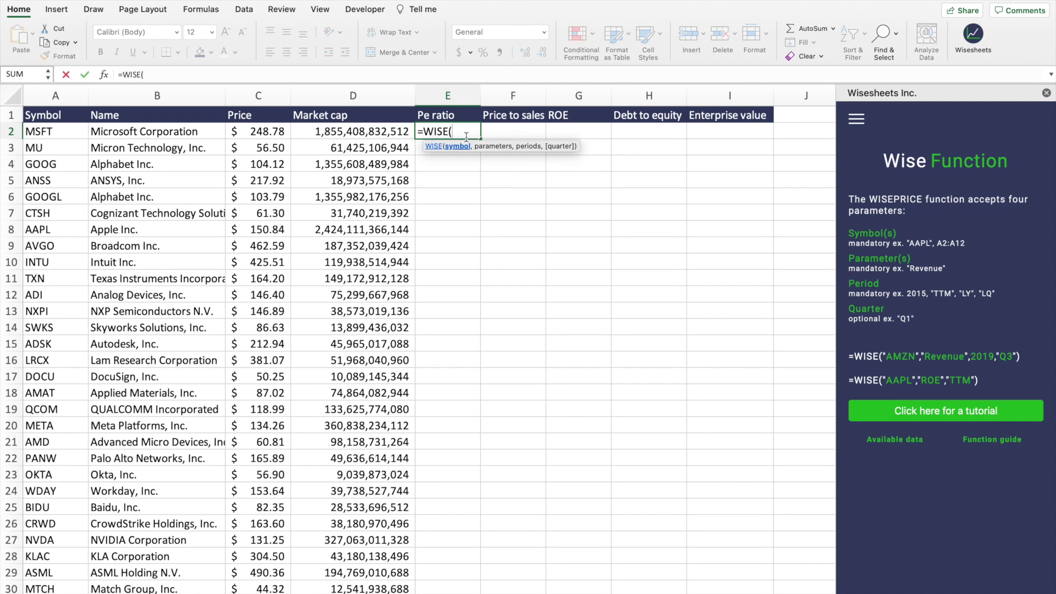
pyautogui.click(59, 130)
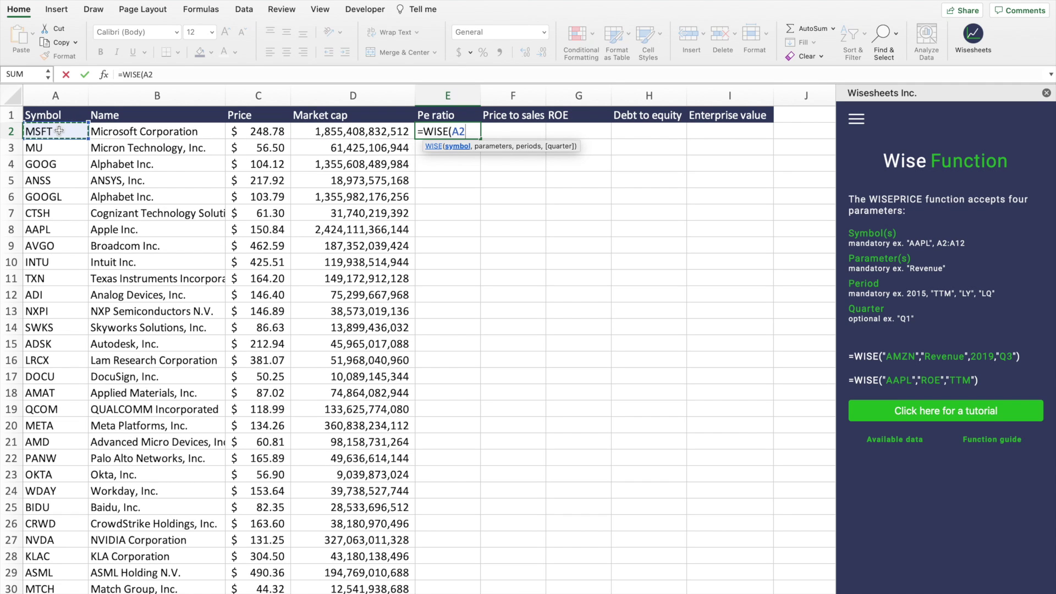
pyautogui.write(',')
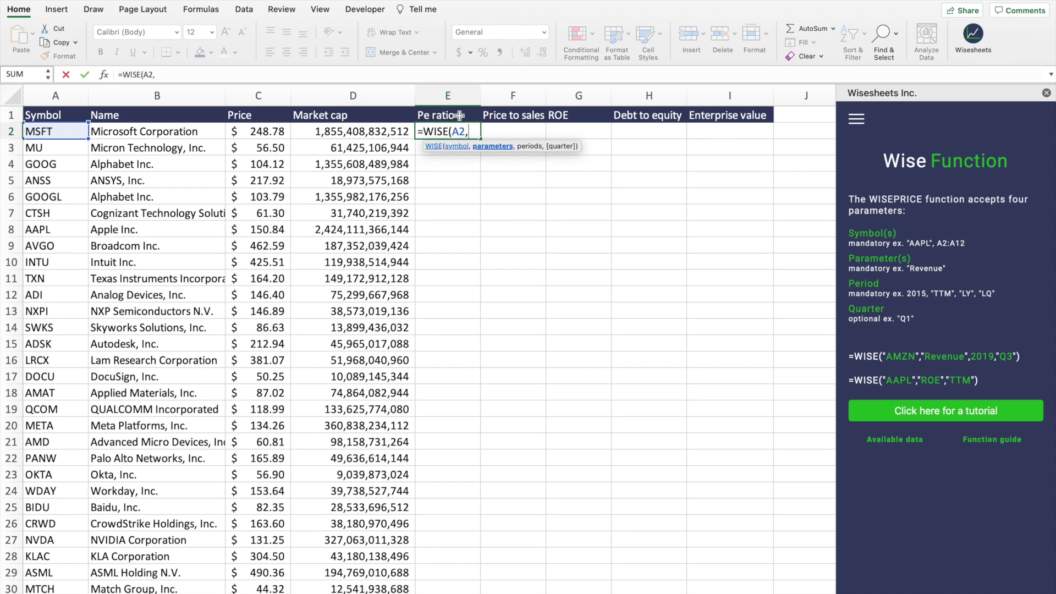
pyautogui.moveTo(464, 116); pyautogui.dragTo(708, 113)
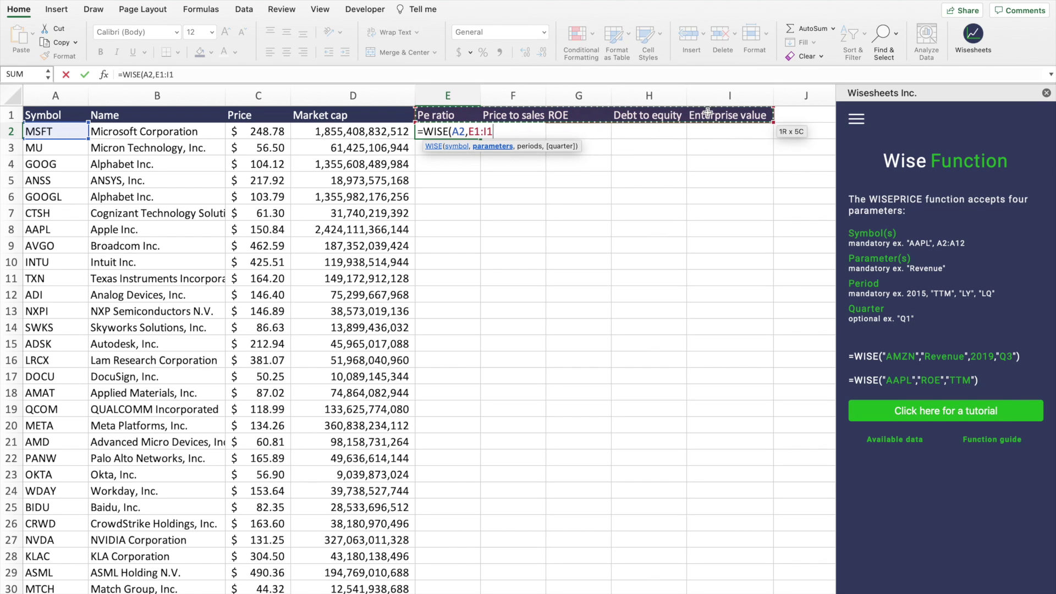
# Lock the formula's header range as $E$1:$I$1 and complete it with the period "ttm", giving =WISE(A2,$E$1:$I$1,"ttm").
pyautogui.click(157, 74)
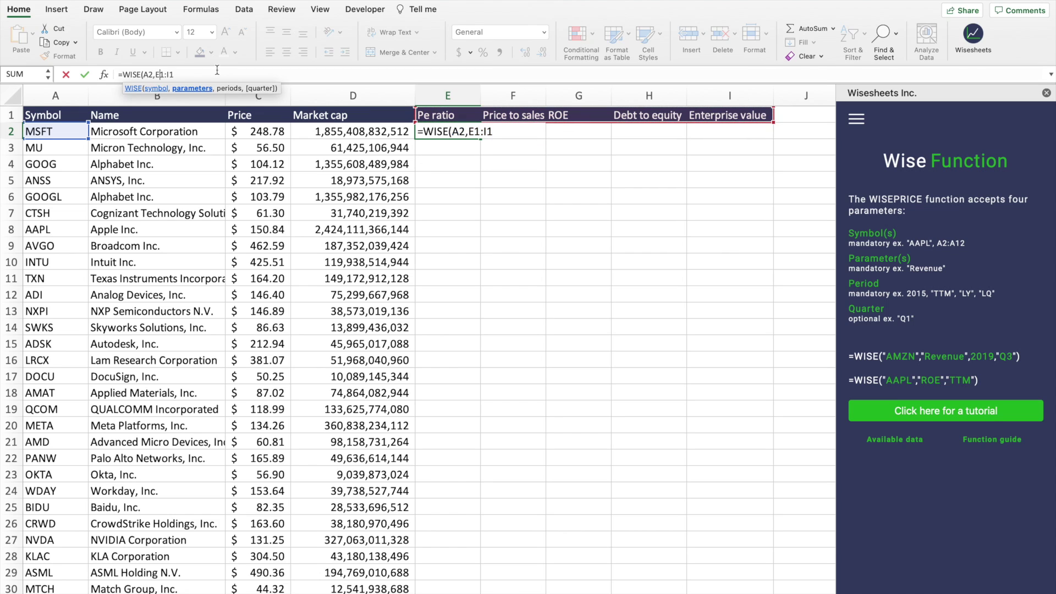
pyautogui.press('F4')
pyautogui.press('Right')
pyautogui.press('Right')
pyautogui.press('Right')
pyautogui.press('F4')
pyautogui.write(',')
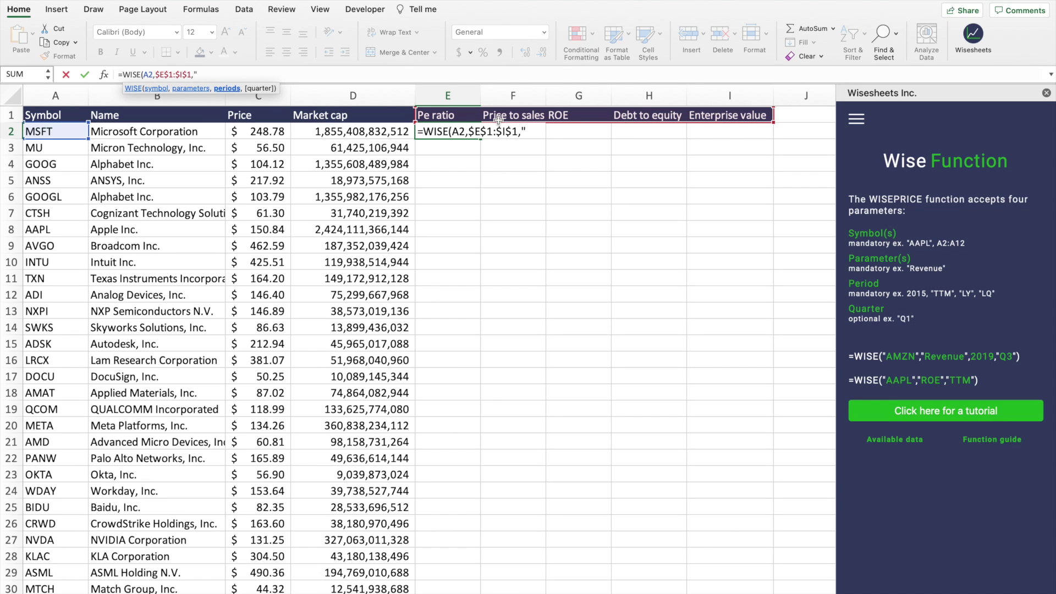
pyautogui.write('ttm")')
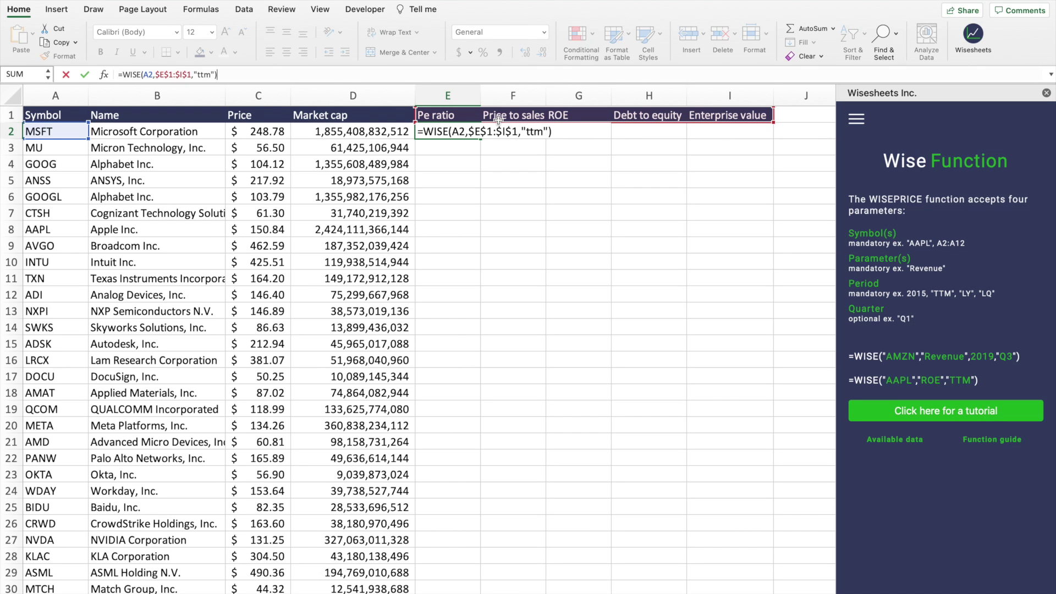
pyautogui.press('Return')
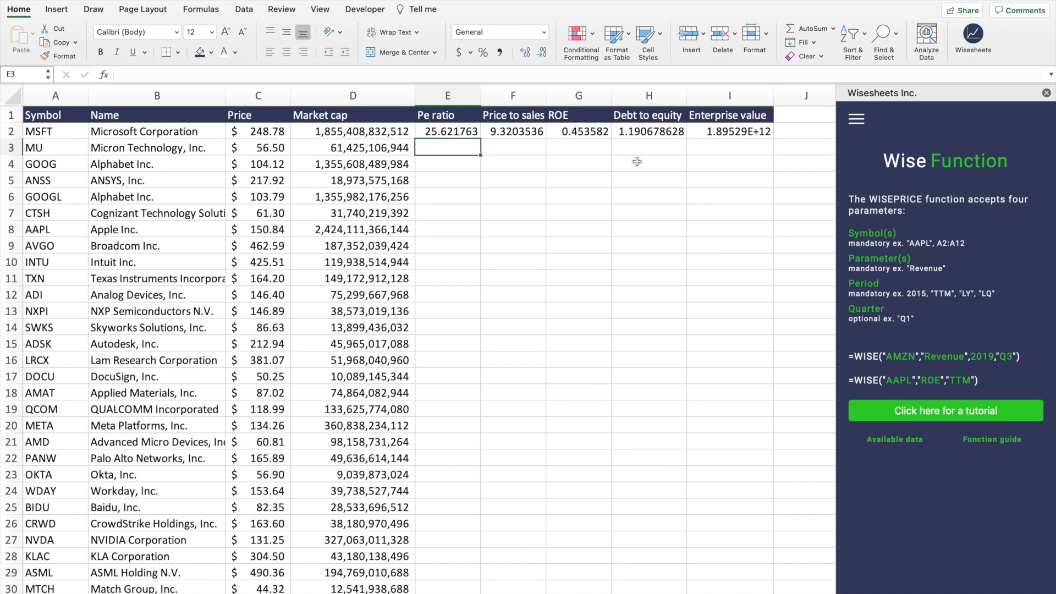
# Fill the WISE formula from E2 down to E31 to fetch the five metrics for every company.
pyautogui.click(465, 130)
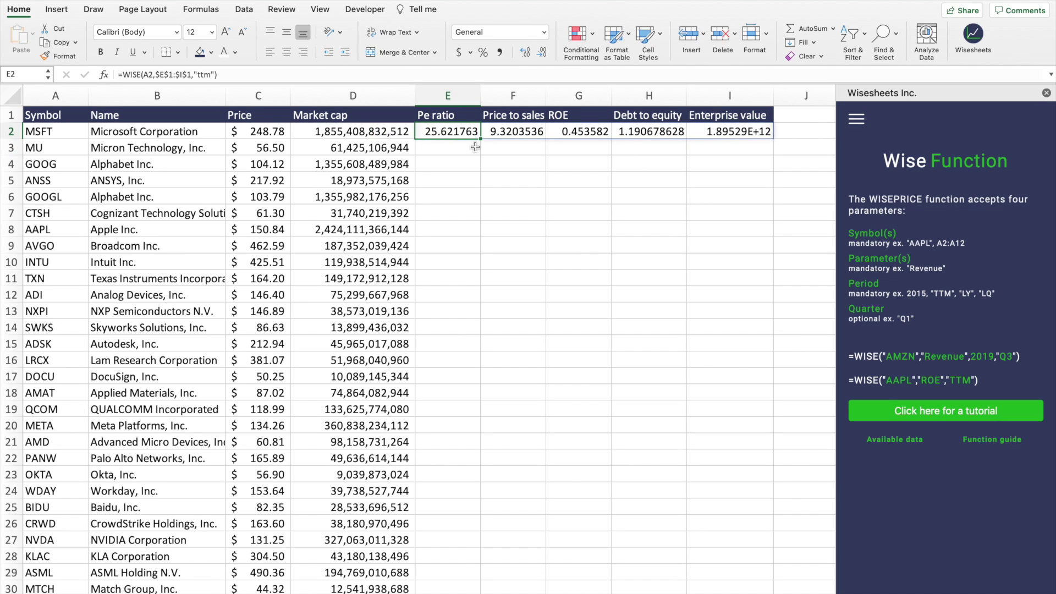
pyautogui.moveTo(480, 140); pyautogui.dragTo(460, 558)
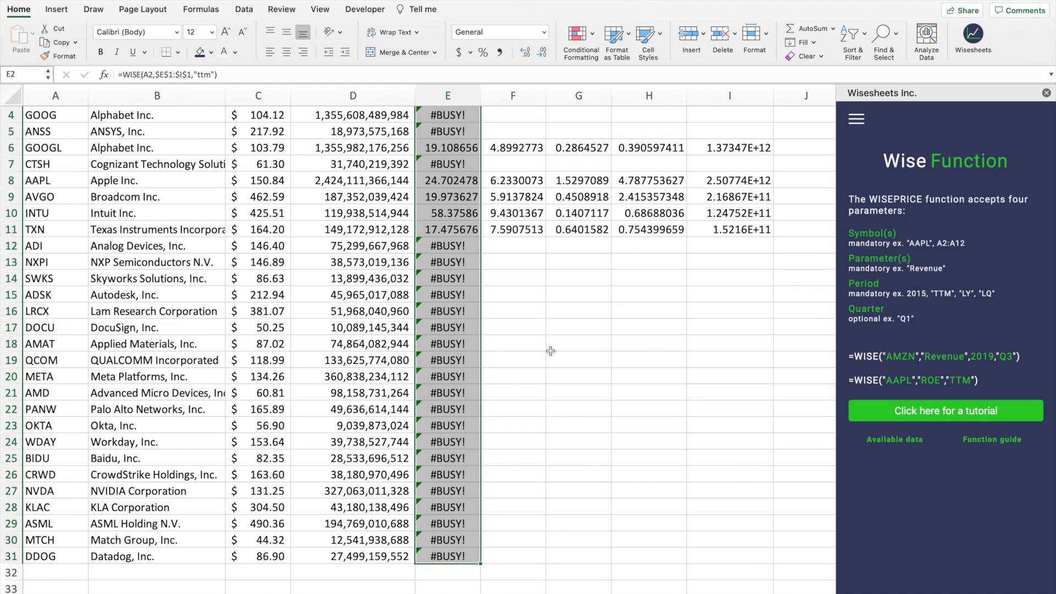
pyautogui.scroll(2, 553, 346)
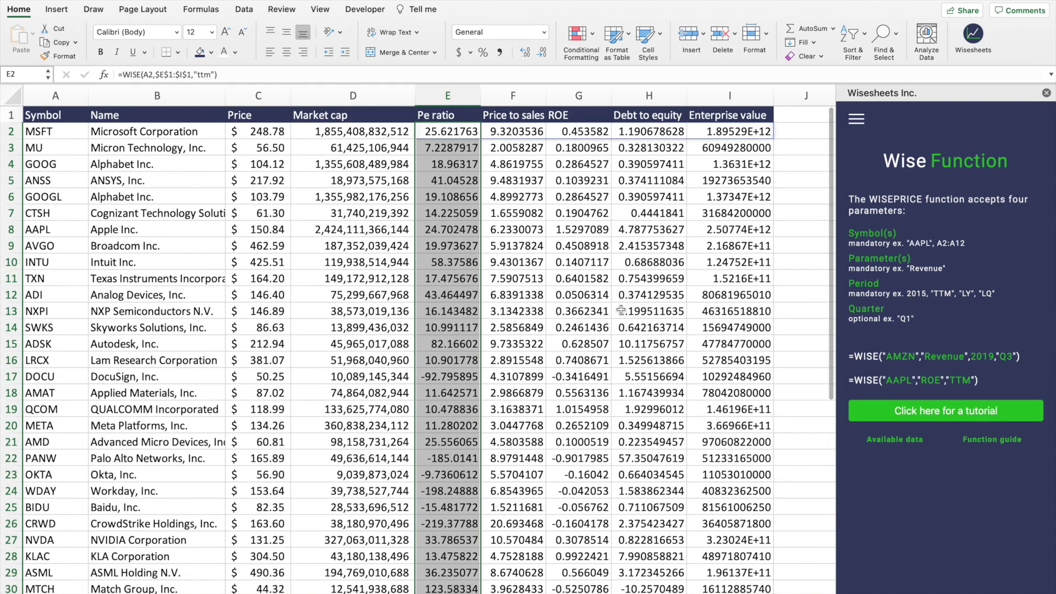
pyautogui.scroll(-5, 622, 309)
pyautogui.scroll(5, 621, 309)
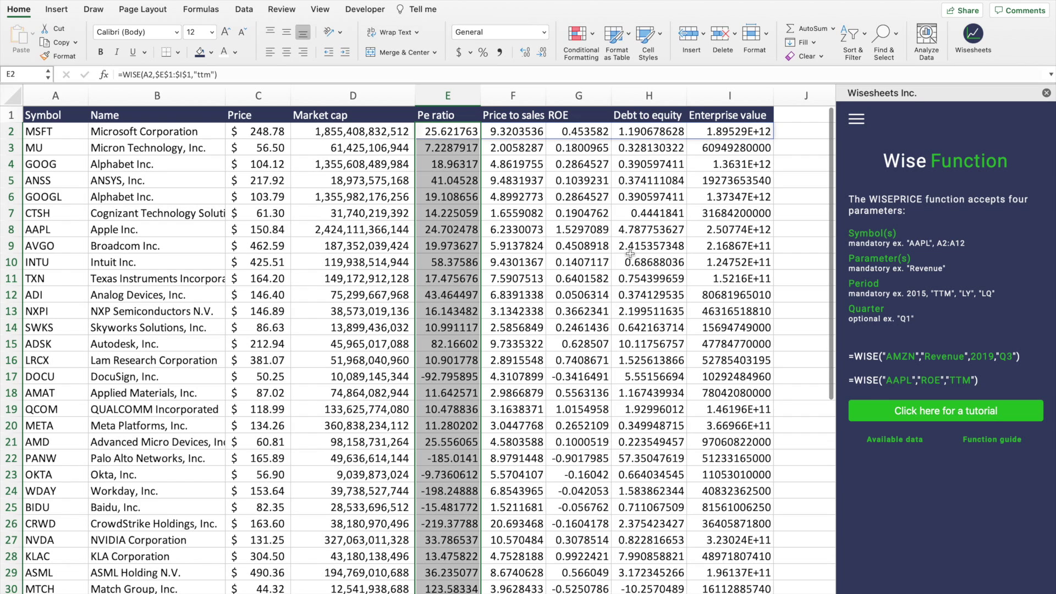
# Format the PE ratios in column E, from E2 down to the last company, in comma style with two decimals.
pyautogui.click(462, 133)
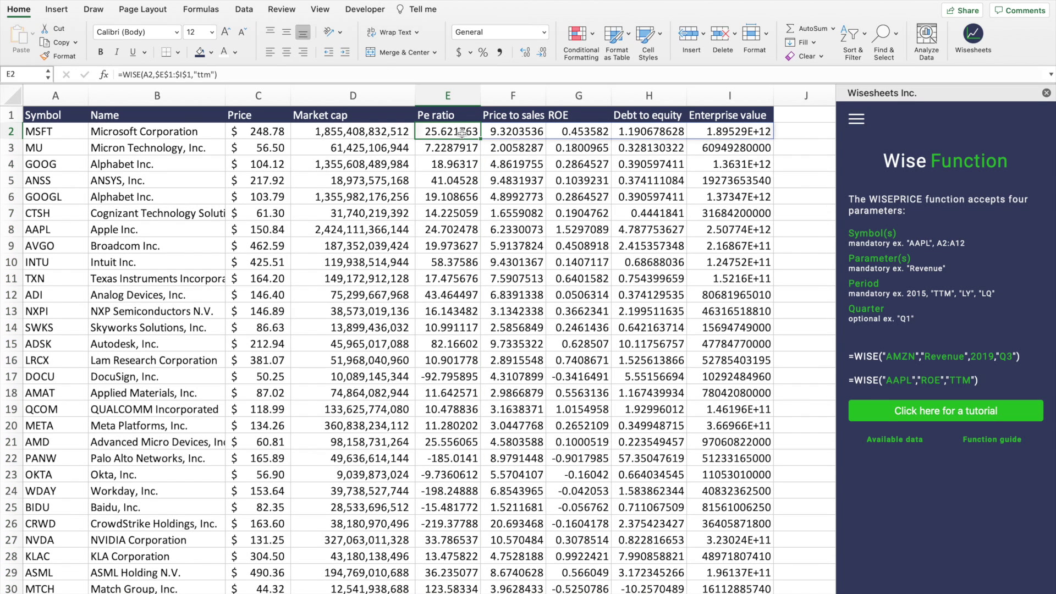
pyautogui.hotkey('ctrl', 'shift', 'Down')
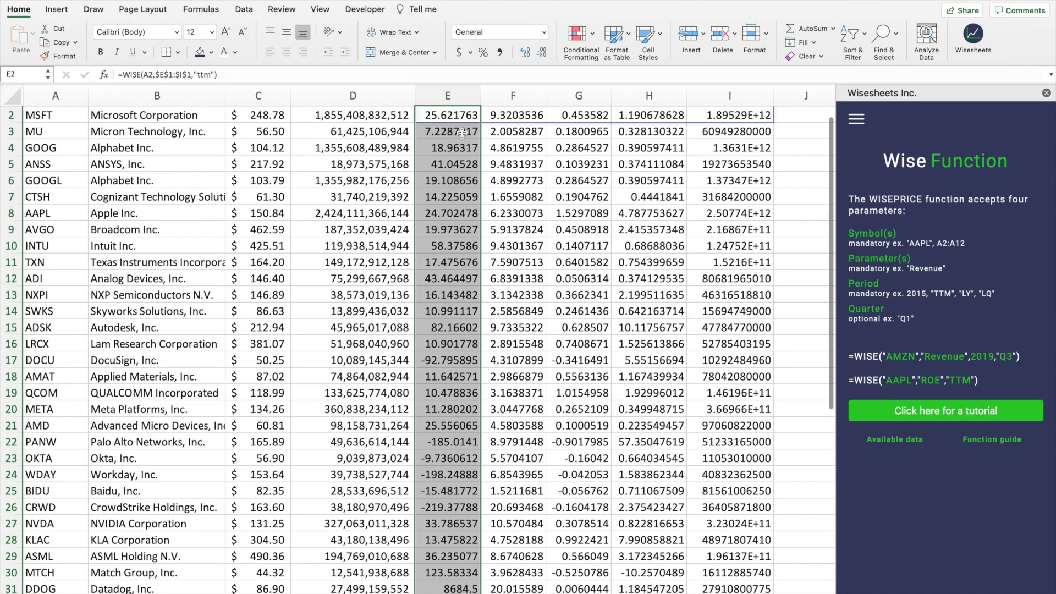
pyautogui.click(500, 53)
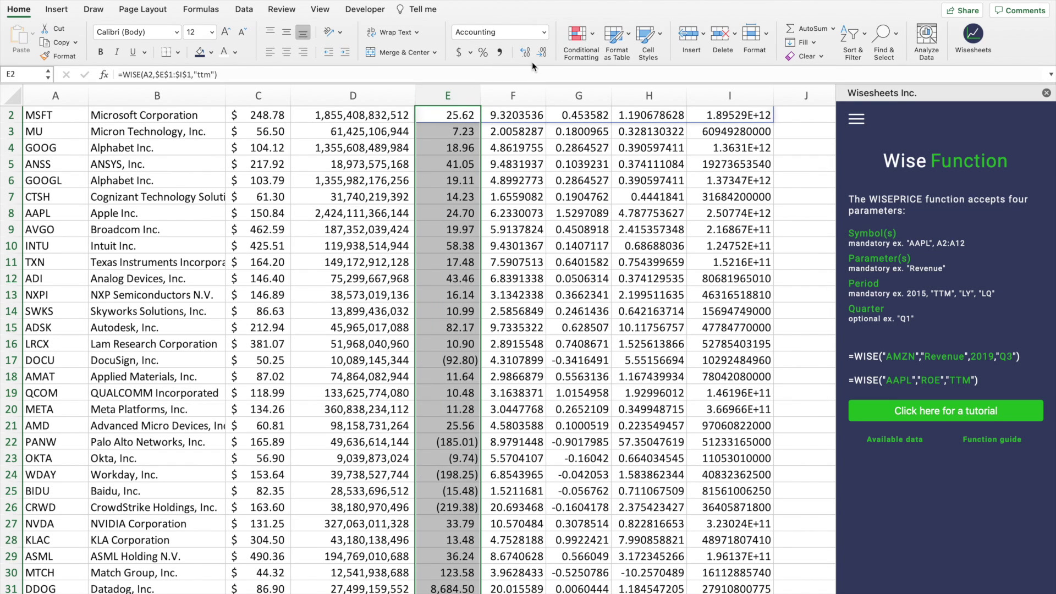
pyautogui.scroll(1, 511, 202)
# Format the ROE values in column G, from G2 down to the last company, as whole percentages.
pyautogui.click(535, 131)
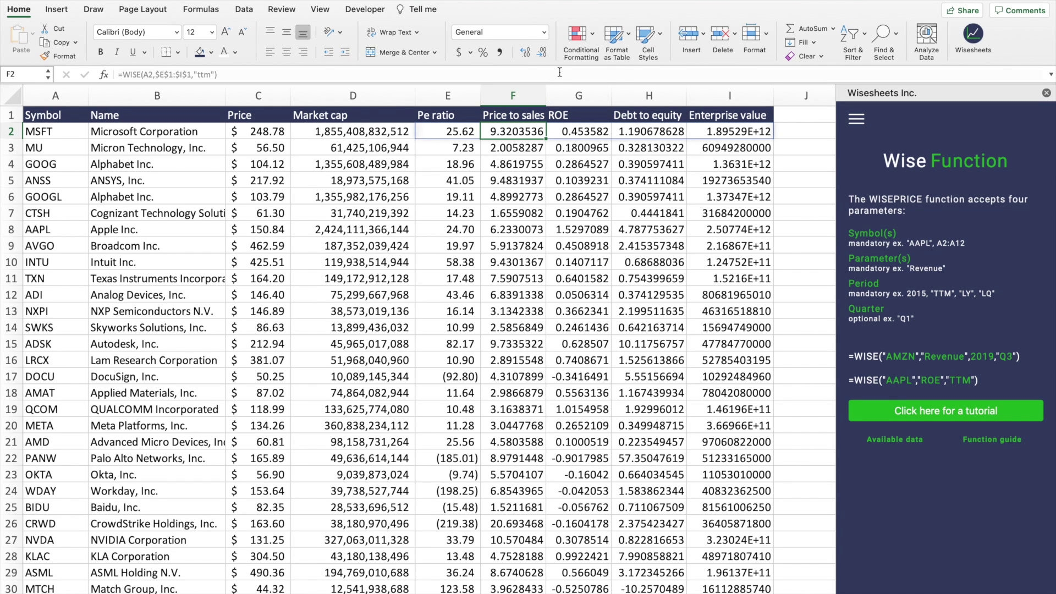
pyautogui.click(598, 132)
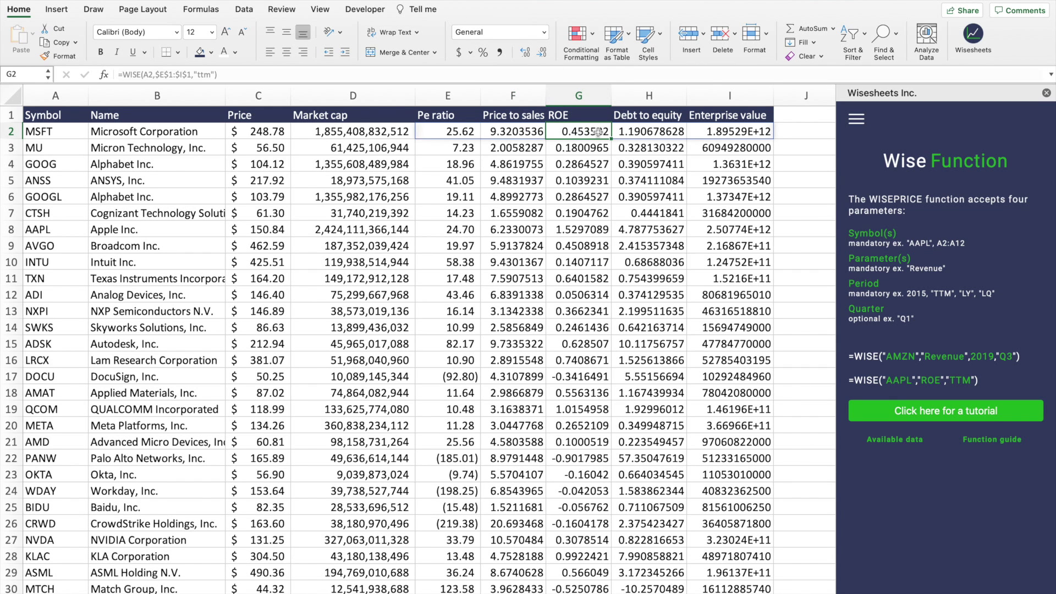
pyautogui.press('super+shift+Down')
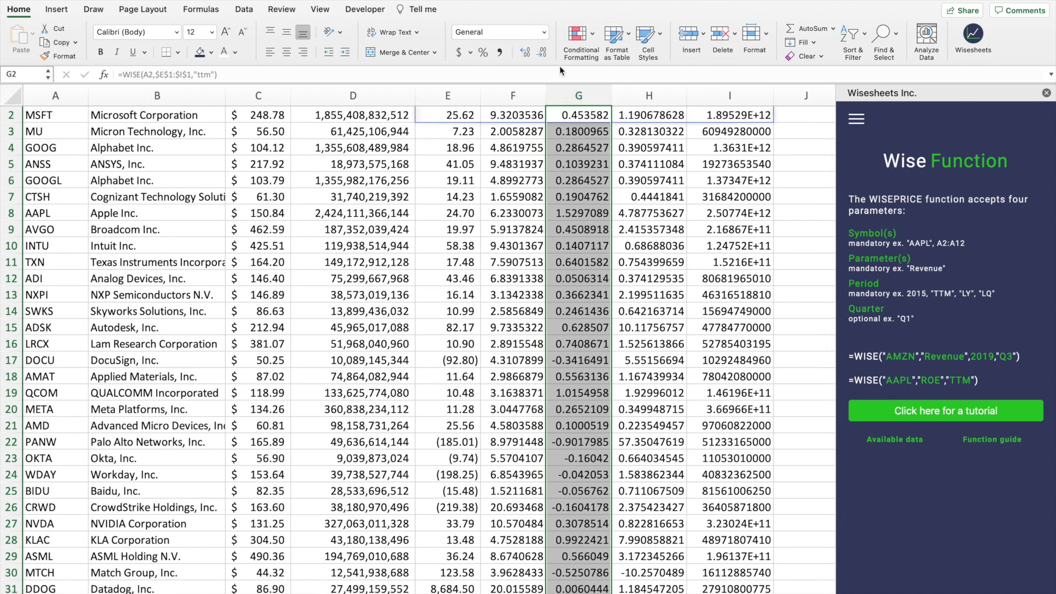
pyautogui.click(483, 53)
pyautogui.scroll(1, 594, 343)
pyautogui.click(649, 230)
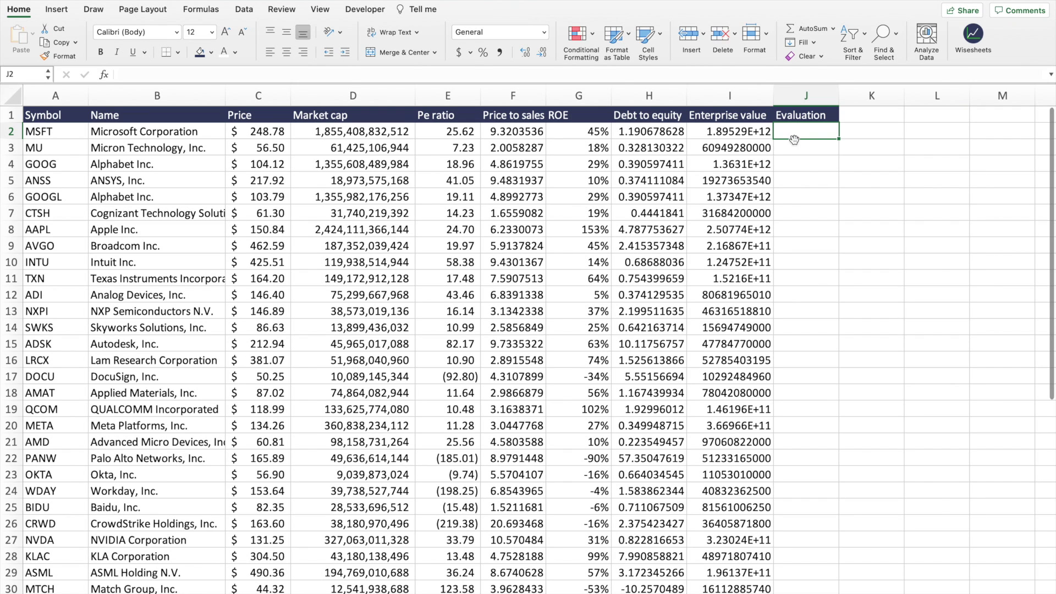
# Start an IF formula in J2 with an AND test requiring ROE above 20% and PE ratio below 17: =IF(AND(G2>20%,E2<17).
pyautogui.write('=')
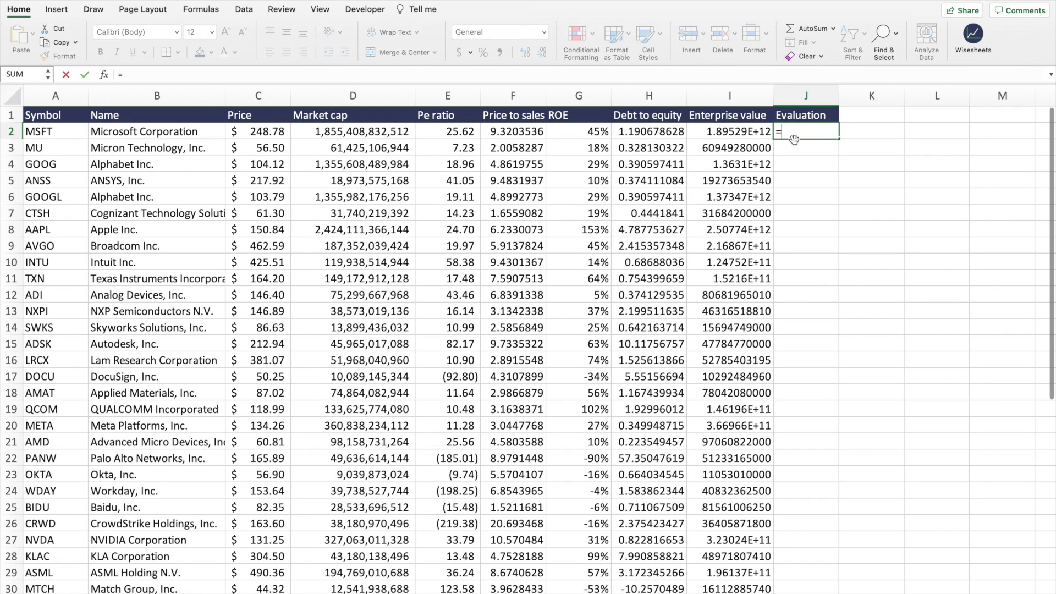
pyautogui.write('if')
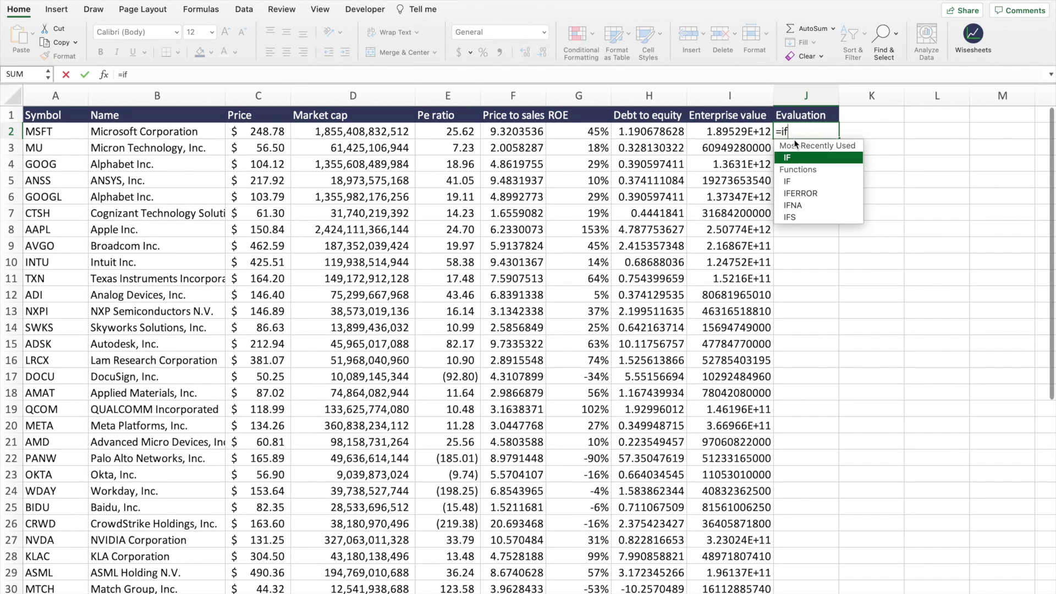
pyautogui.press('Tab')
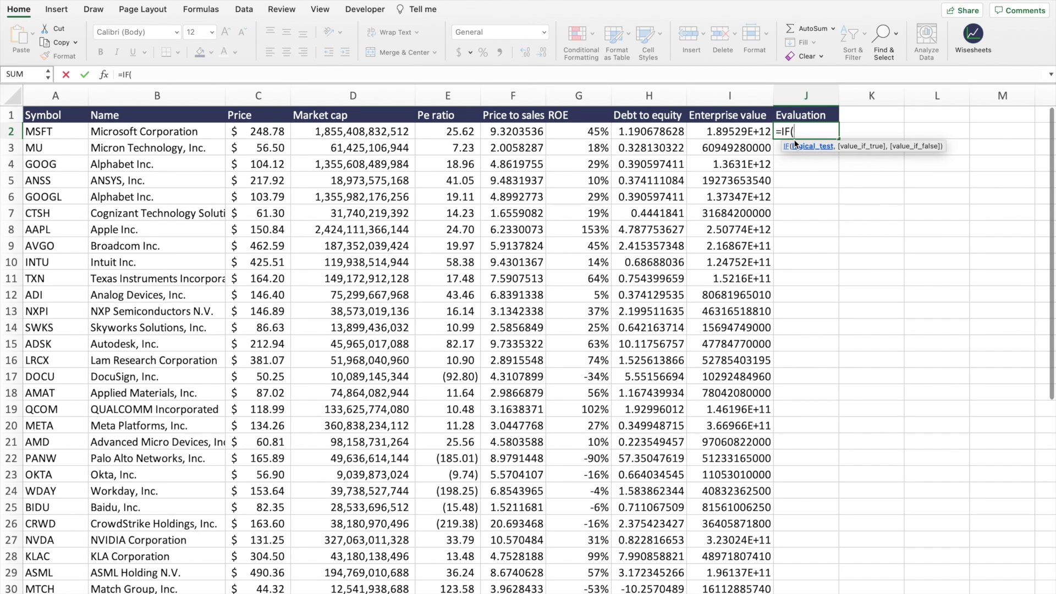
pyautogui.write('AND')
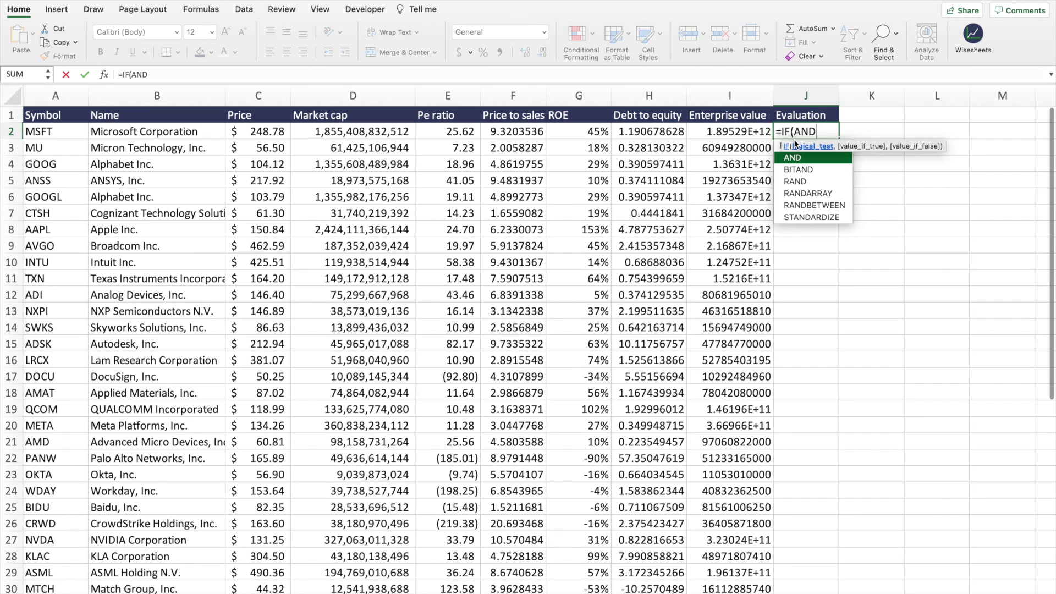
pyautogui.press('Tab')
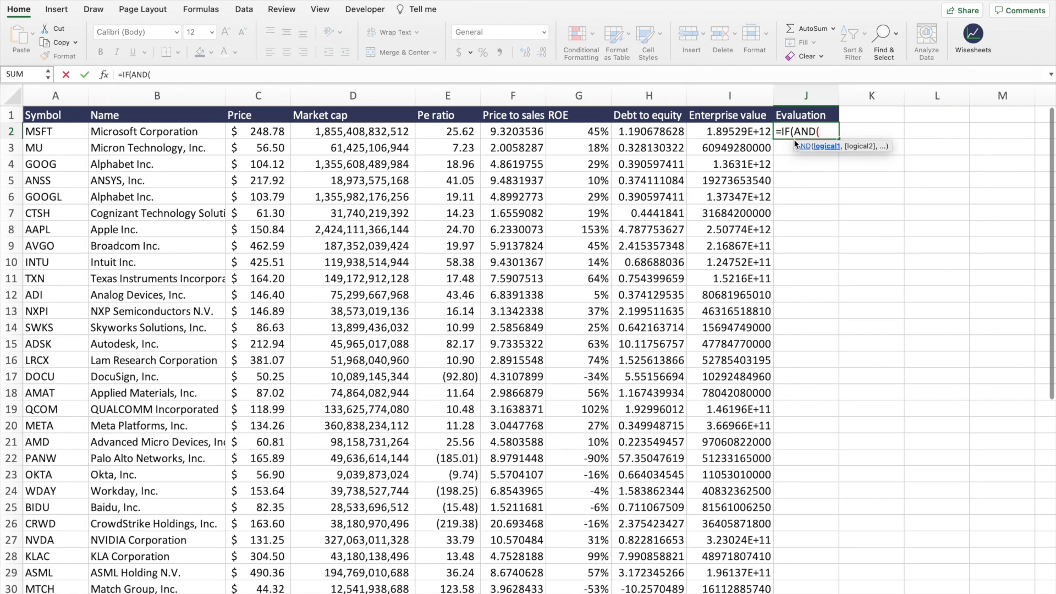
pyautogui.click(584, 128)
pyautogui.write('>')
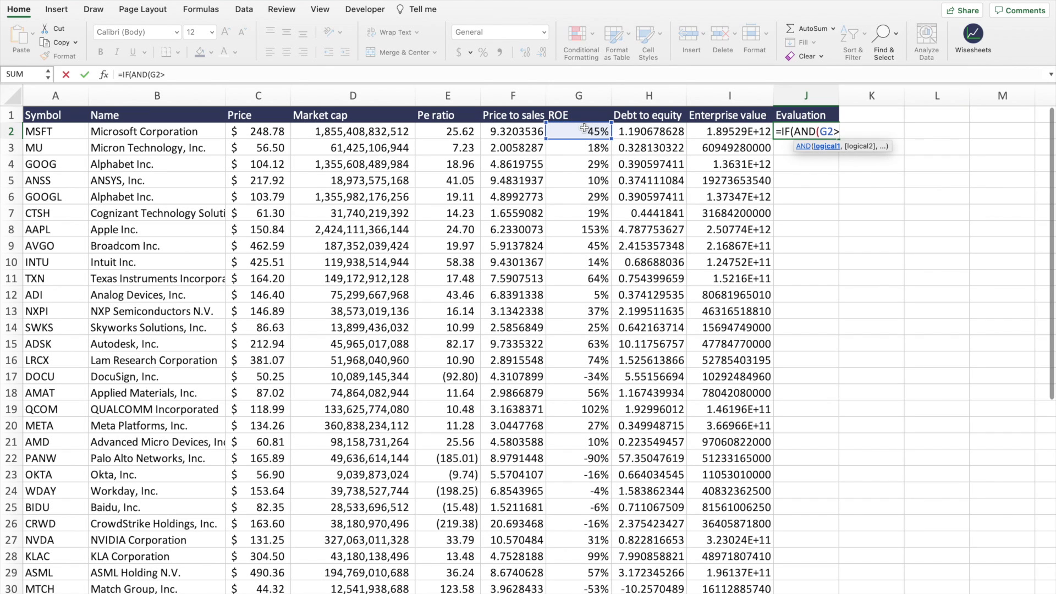
pyautogui.write('20%,')
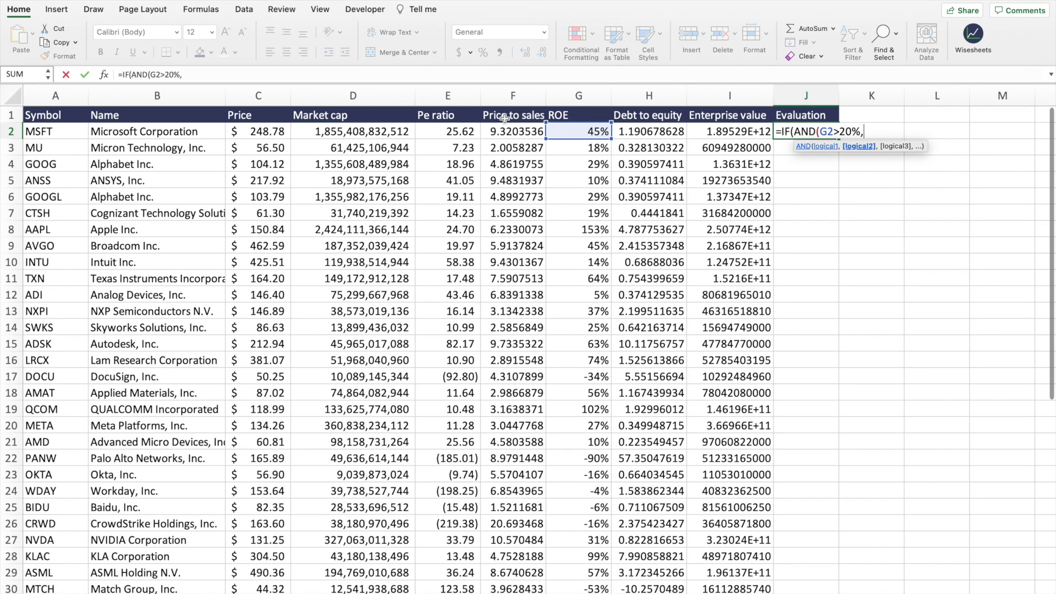
pyautogui.click(452, 132)
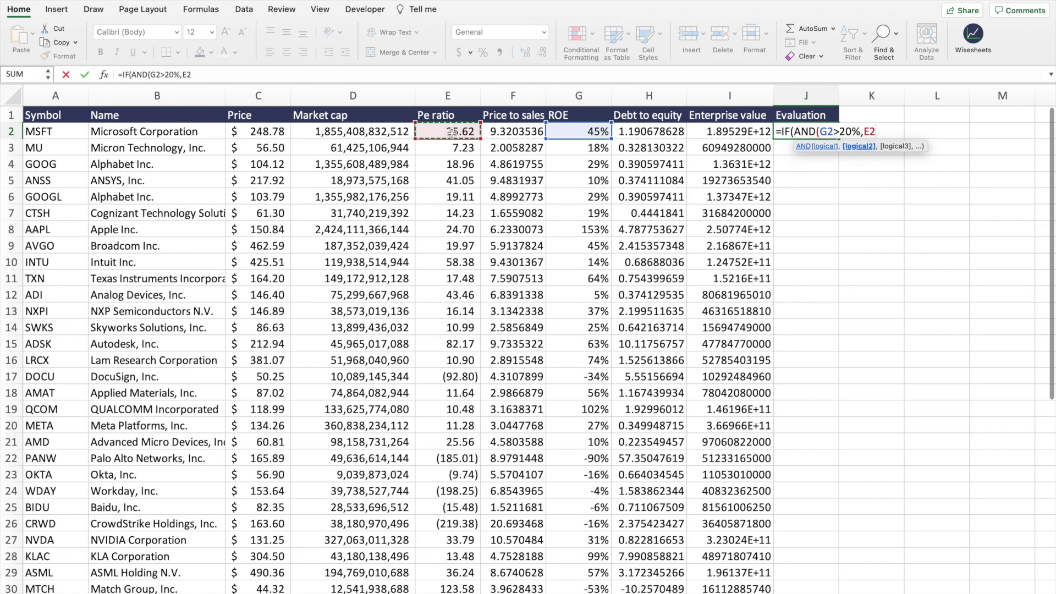
pyautogui.write('<17)')
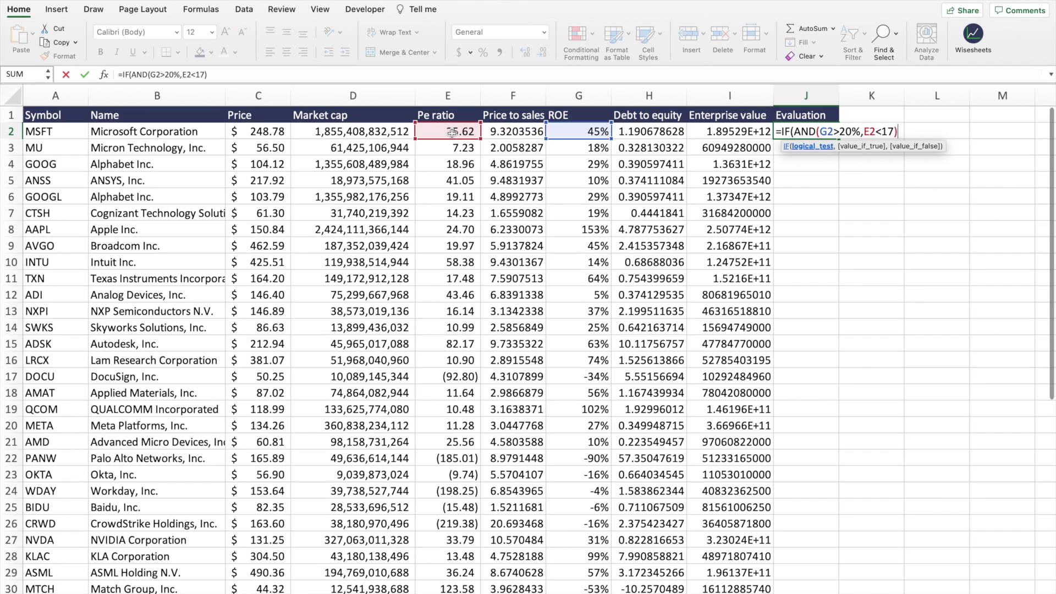
# Complete the J2 formula so it returns "good" when both criteria are met and "bad" otherwise.
pyautogui.write(',')
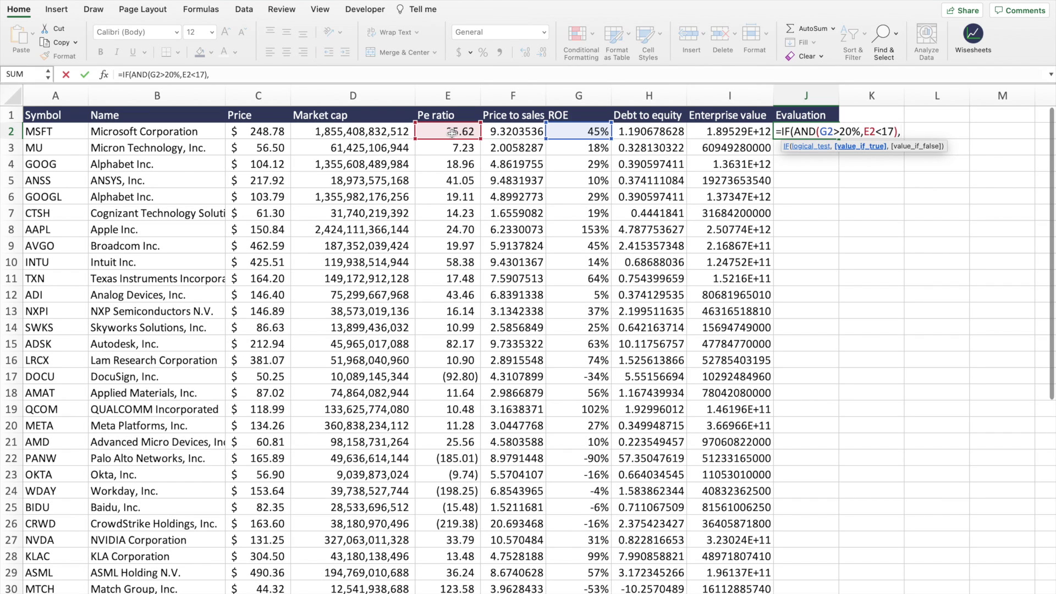
pyautogui.write('"ggod')
pyautogui.press('BackSpace')
pyautogui.press('BackSpace')
pyautogui.press('BackSpace')
pyautogui.write('ood", "b')
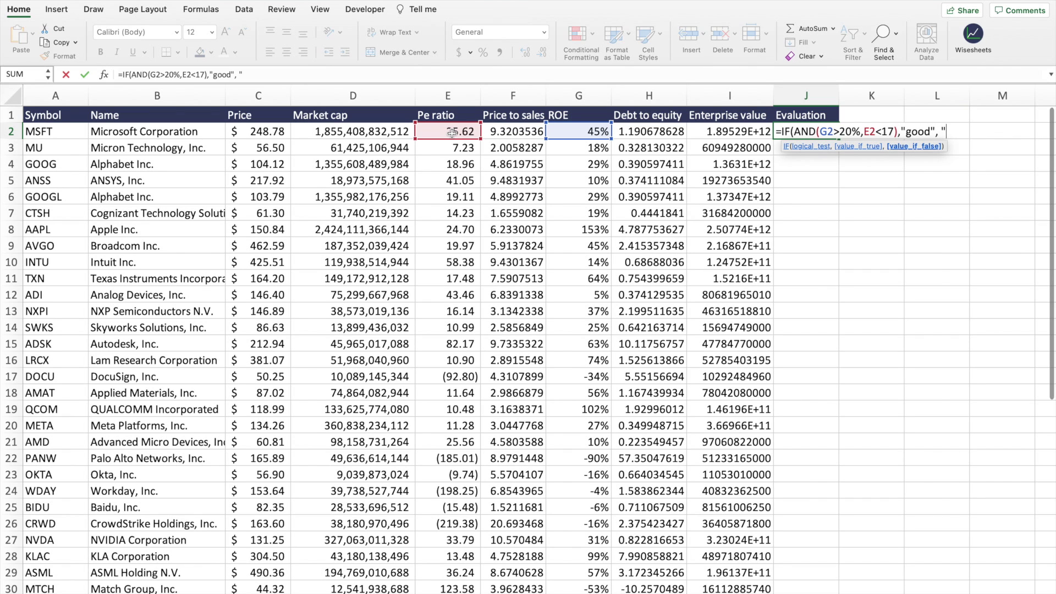
pyautogui.write('ad")')
pyautogui.press('Return')
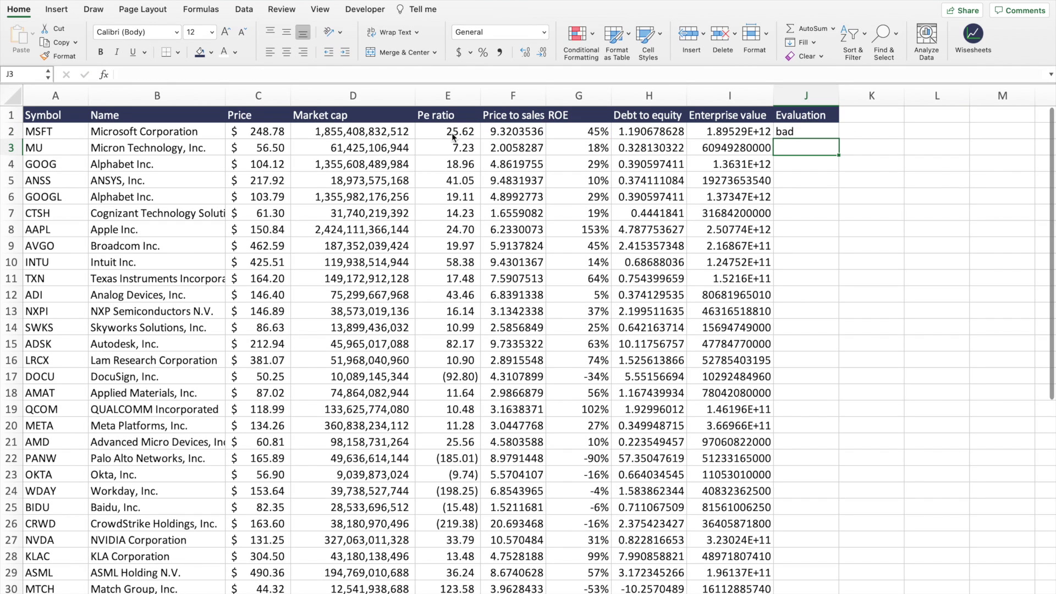
# Fill the evaluation formula from J2 down to J31 for every company.
pyautogui.click(816, 134)
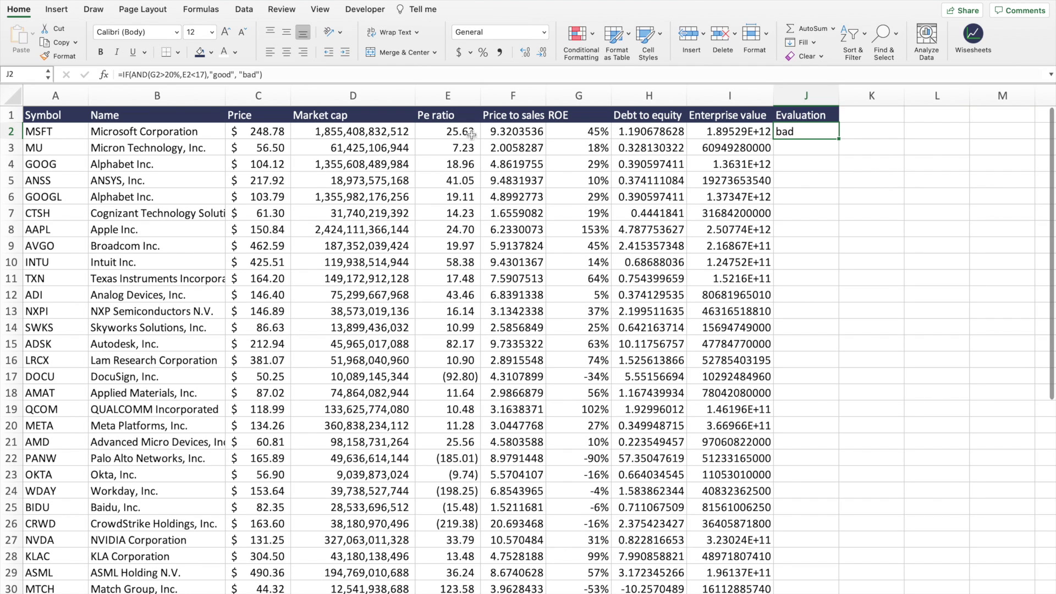
pyautogui.doubleClick(840, 139)
pyautogui.click(882, 148)
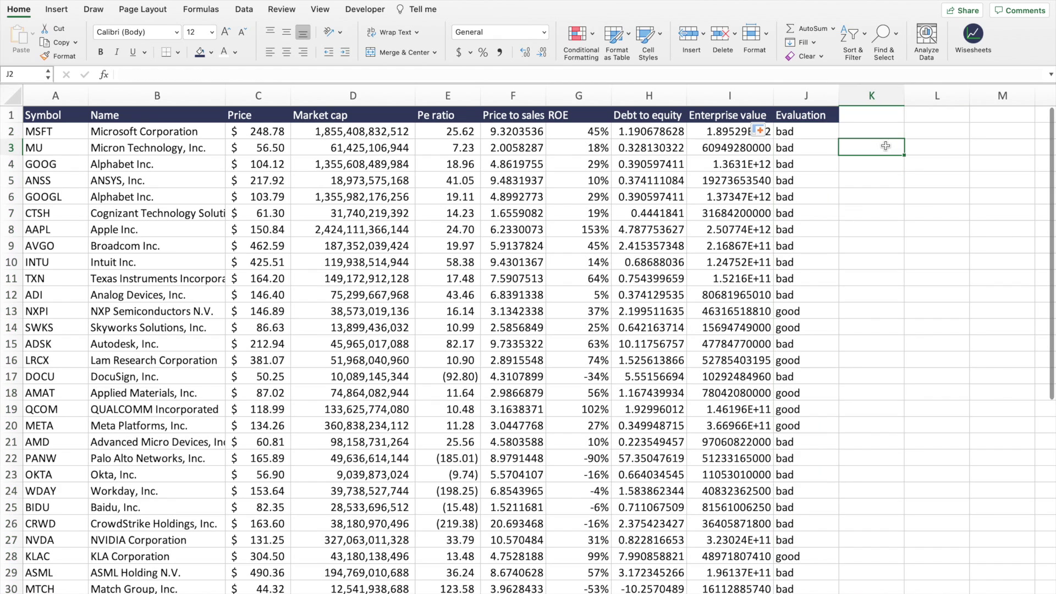
# Review the evaluations down to row 31, highlighting rows rated good, and check the evaluation formula and the PE ratio column.
pyautogui.scroll(-5, 874, 154)
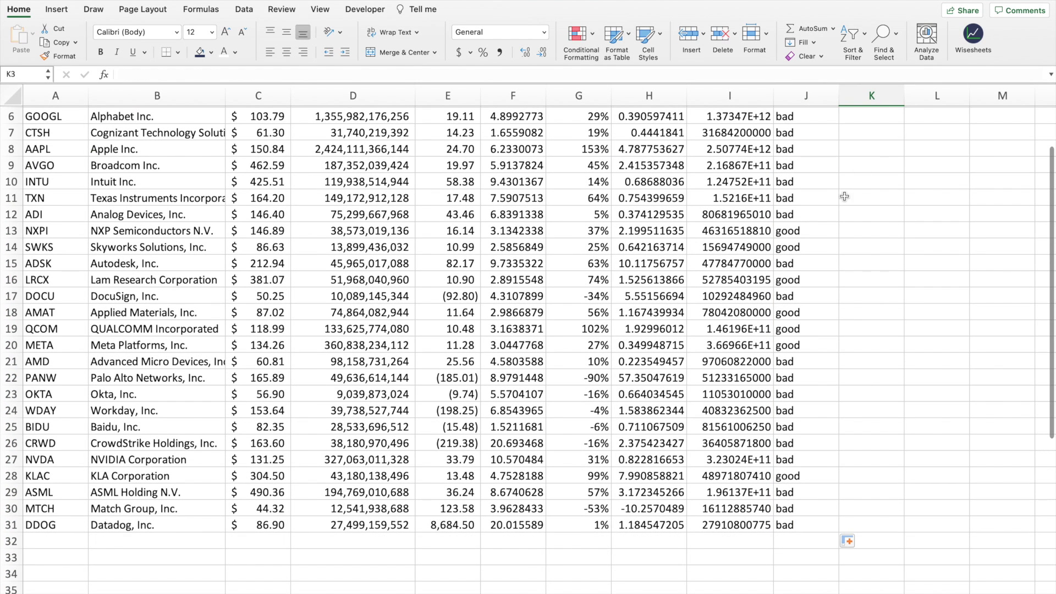
pyautogui.click(828, 231)
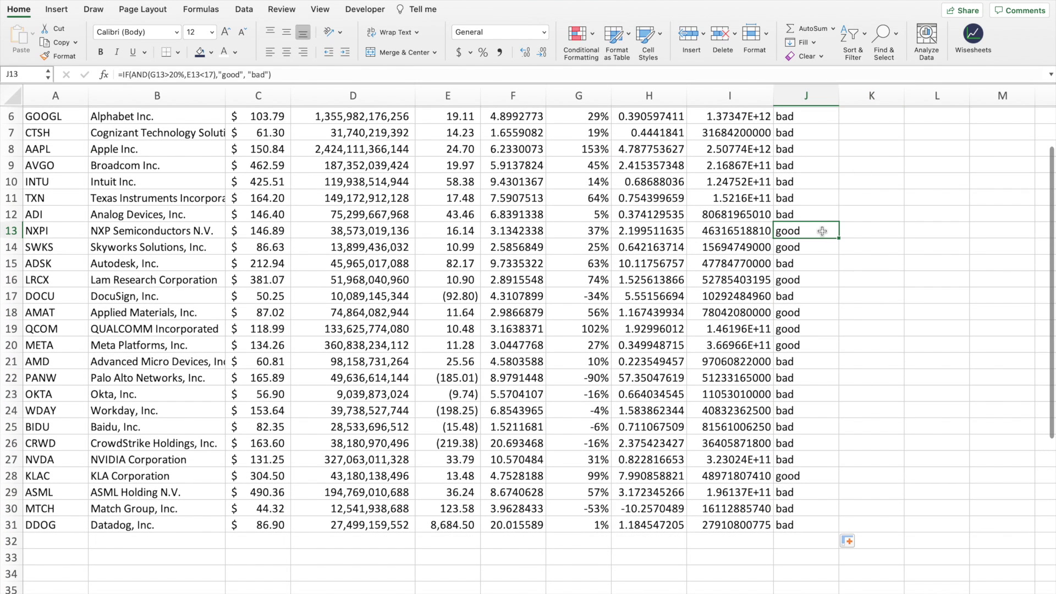
pyautogui.moveTo(822, 230); pyautogui.dragTo(40, 230)
pyautogui.moveTo(804, 317); pyautogui.dragTo(54, 340)
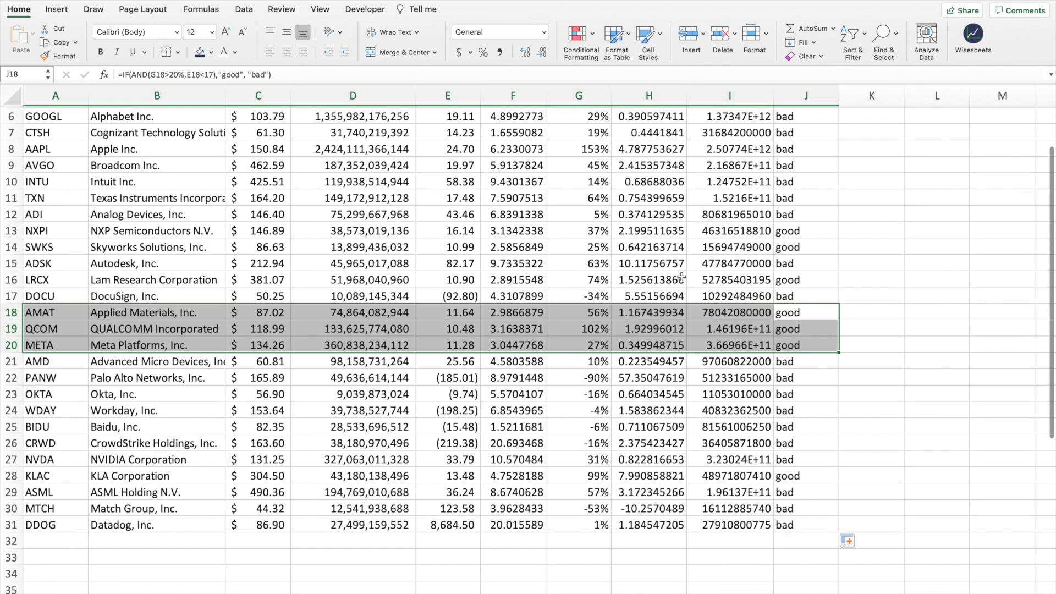
pyautogui.scroll(2, 725, 275)
pyautogui.scroll(2, 725, 275)
pyautogui.click(806, 134)
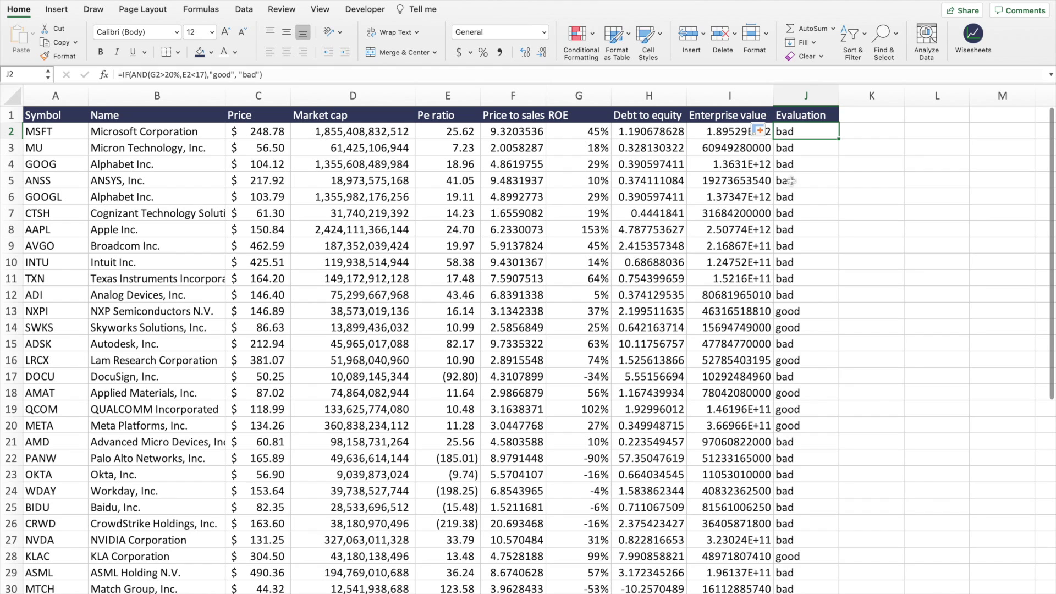
pyautogui.click(79, 119)
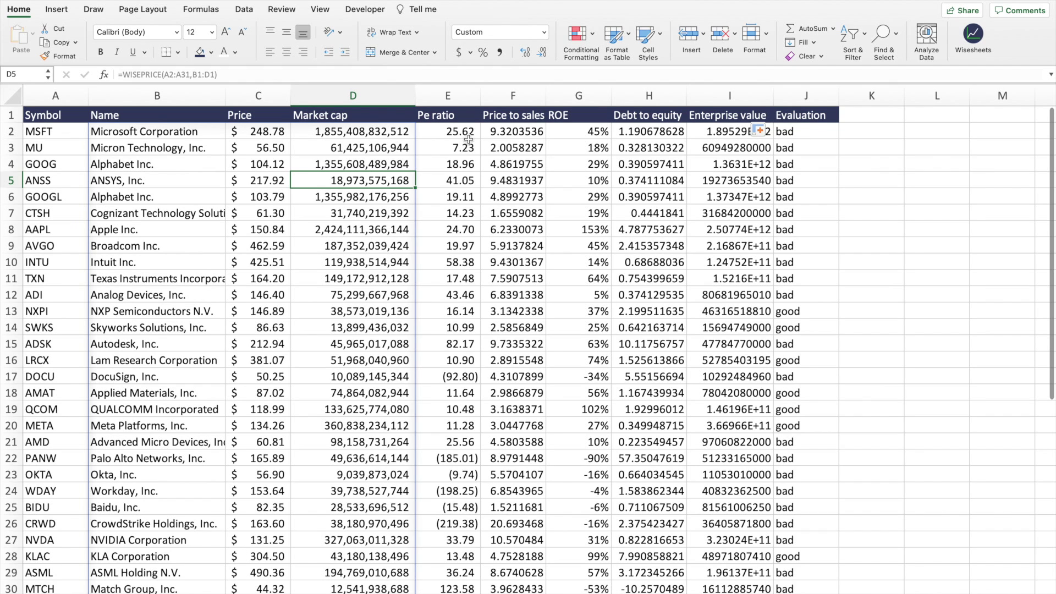
pyautogui.moveTo(468, 131); pyautogui.dragTo(469, 411)
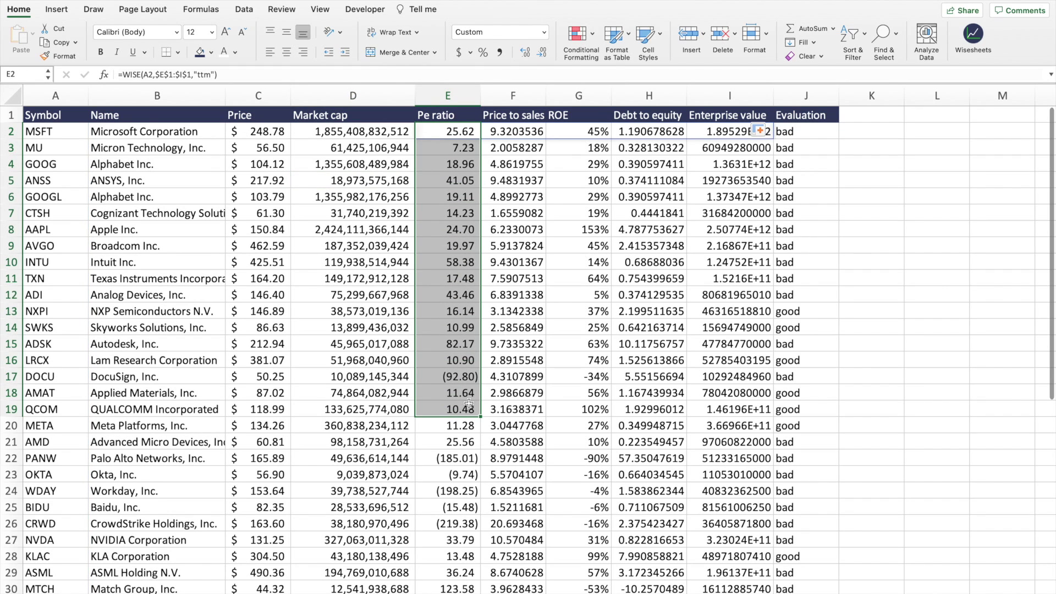
pyautogui.click(862, 326)
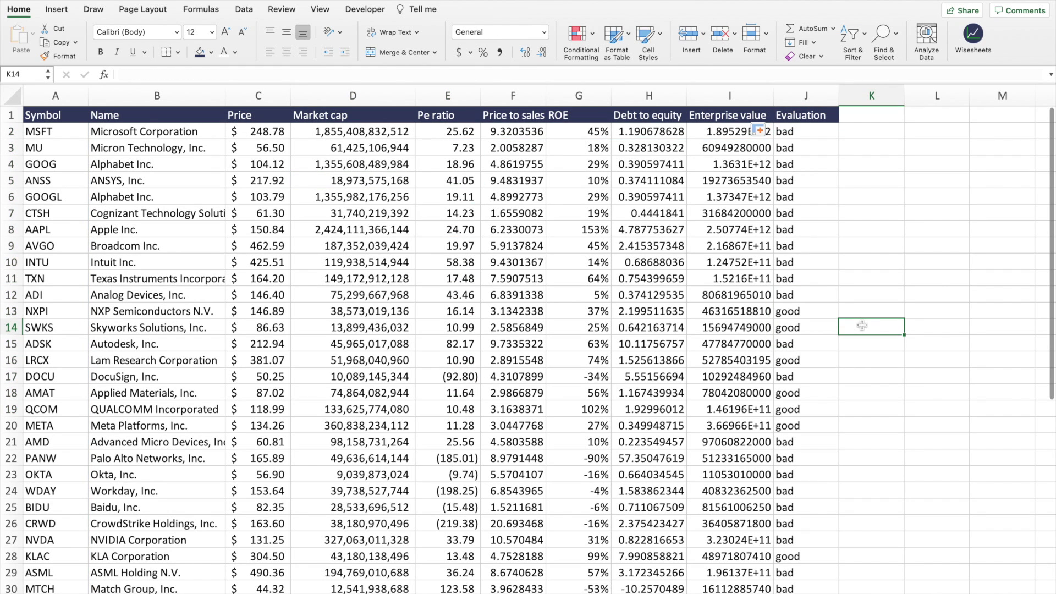
# Copy the entire stock table A1:J31, including headers, and paste it at A1 of a new worksheet.
pyautogui.click(76, 117)
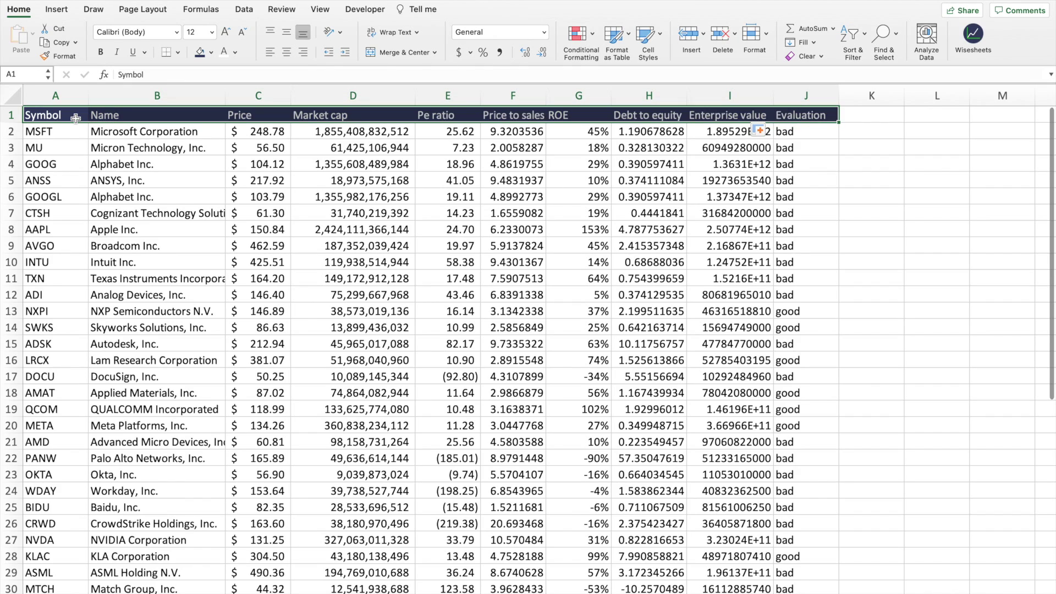
pyautogui.press('super+a')
pyautogui.scroll(-1, 76, 119)
pyautogui.scroll(-5, 268, 265)
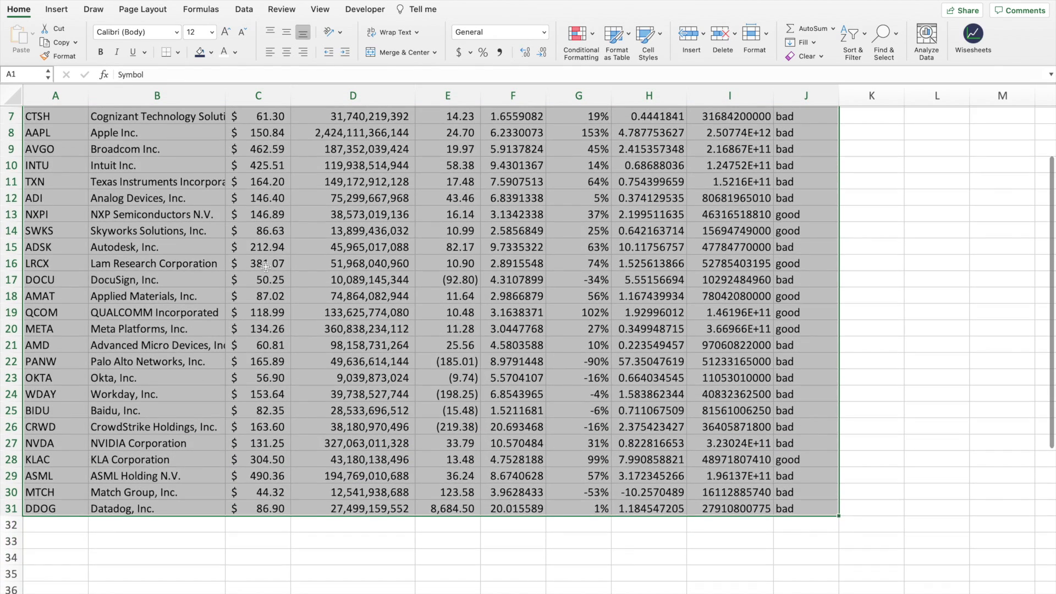
pyautogui.press('super+c')
pyautogui.scroll(6, 212, 434)
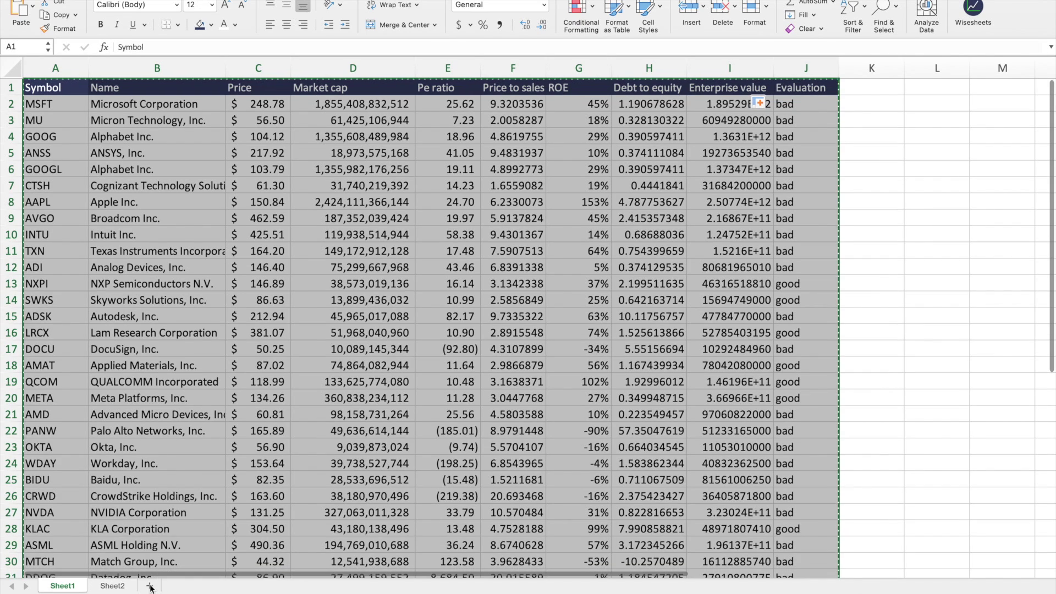
pyautogui.press('super+n')
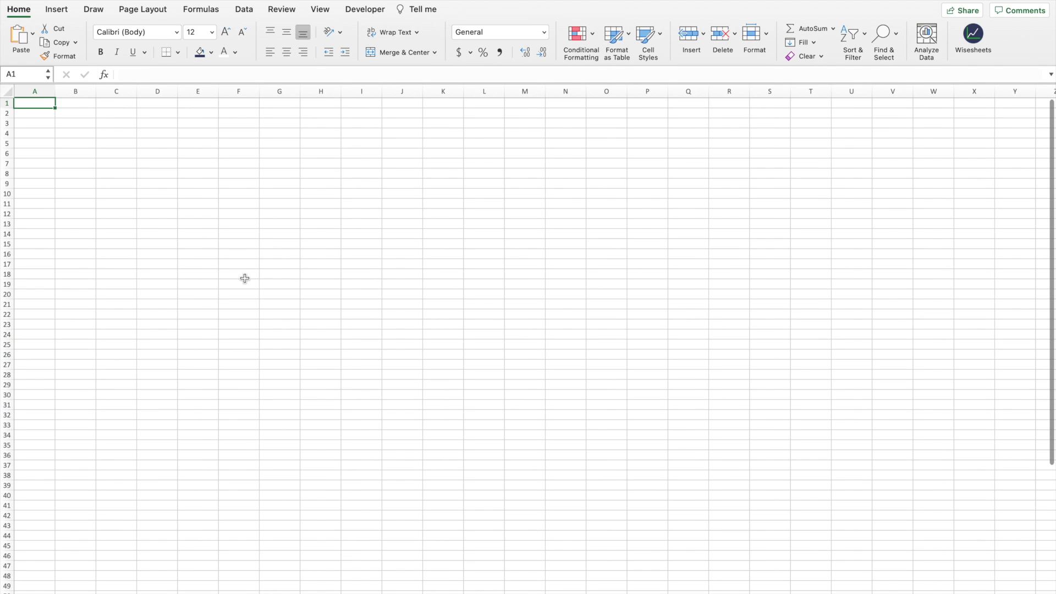
pyautogui.press('super+v')
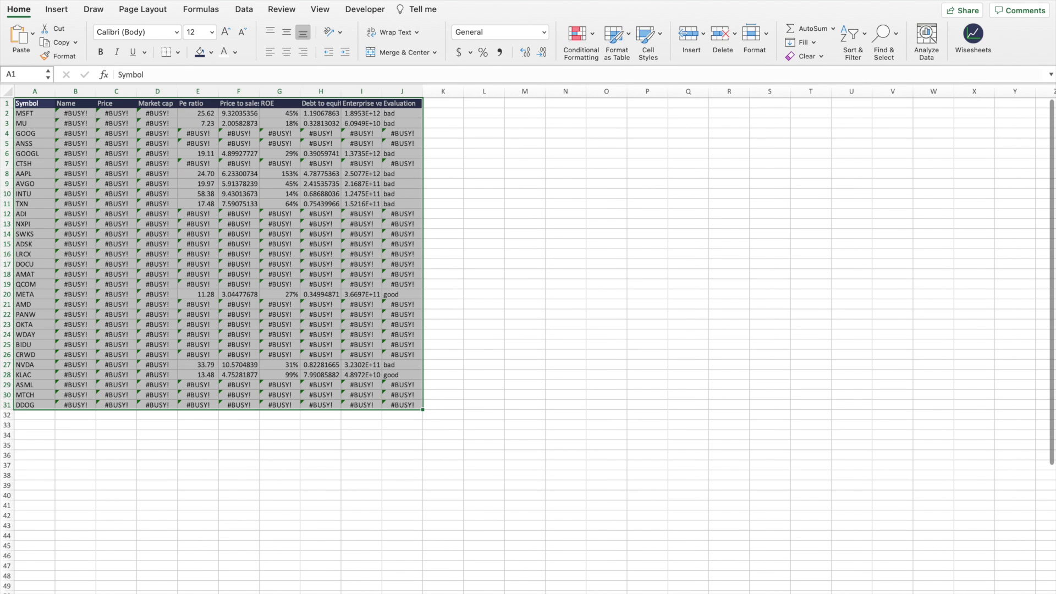
# Clear the contents of B2:J31 in the new worksheet, keeping only the headers and the ticker symbols.
pyautogui.scroll(4, 179, 208)
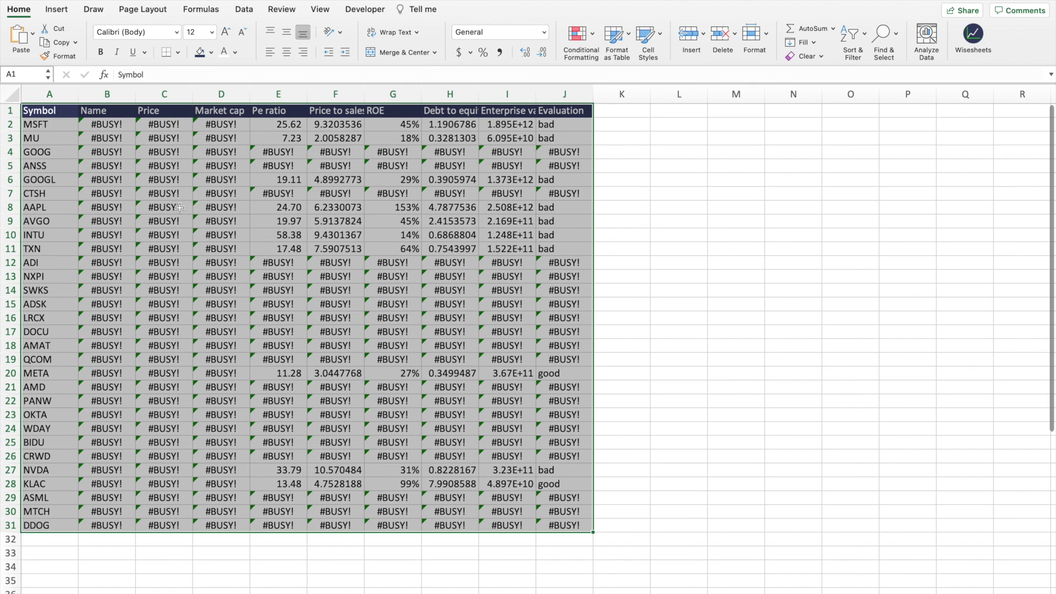
pyautogui.moveTo(107, 125); pyautogui.dragTo(565, 521)
pyautogui.press('Delete')
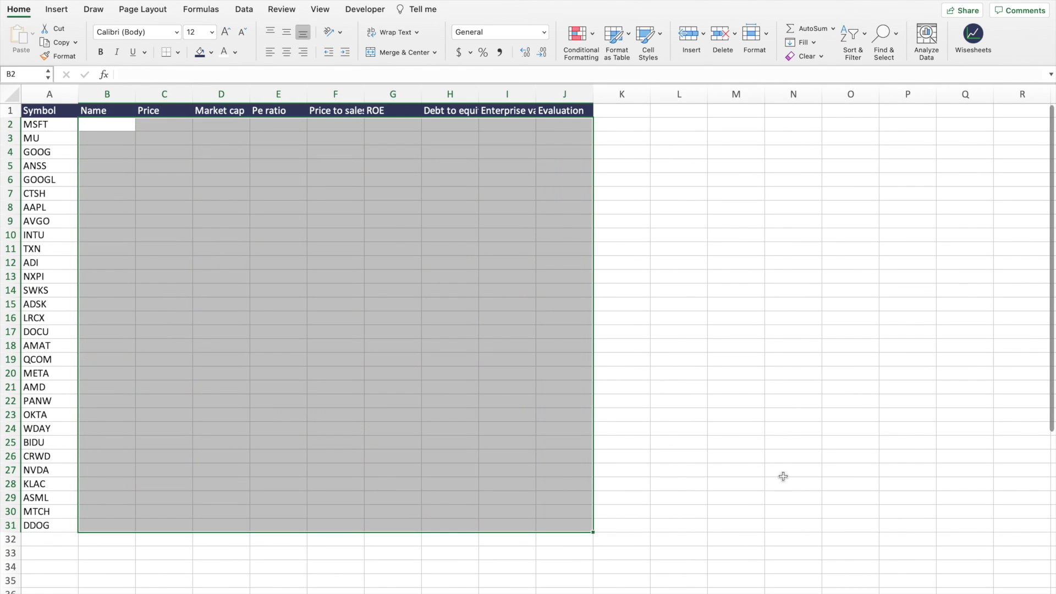
pyautogui.click(782, 471)
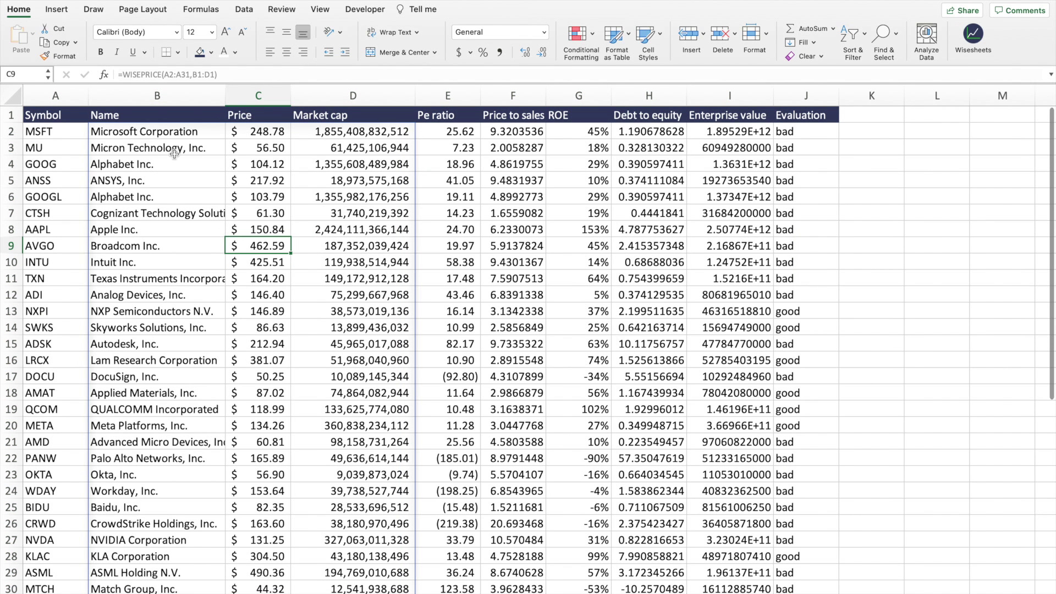
# Copy B2:J31 from the original Sheet1 table and paste it as values only at B2 of the new worksheet.
pyautogui.click(159, 135)
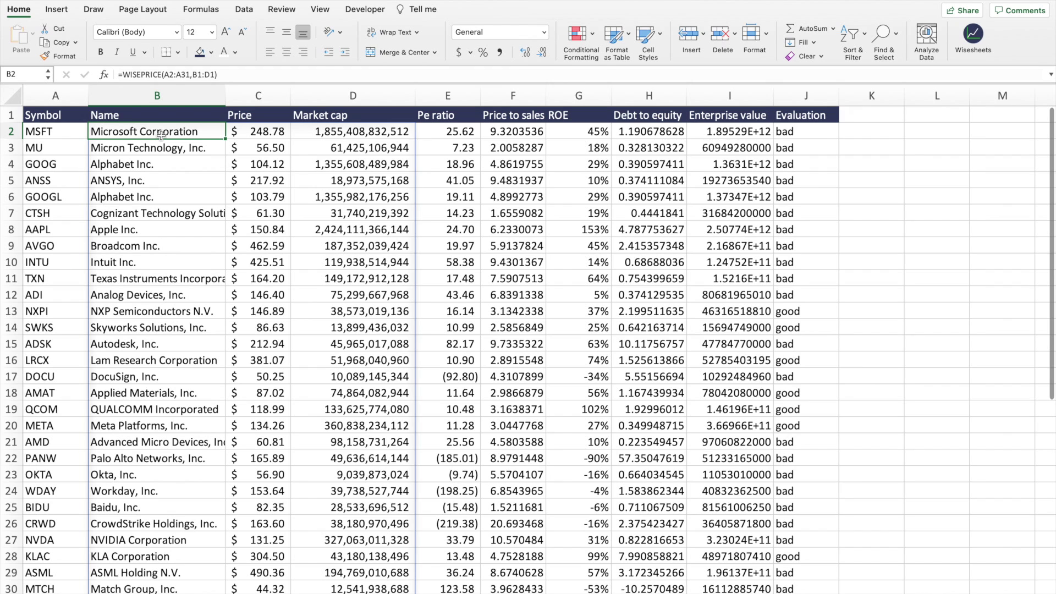
pyautogui.hotkey('ctrl', 'shift', 'Right')
pyautogui.hotkey('ctrl', 'shift', 'Down')
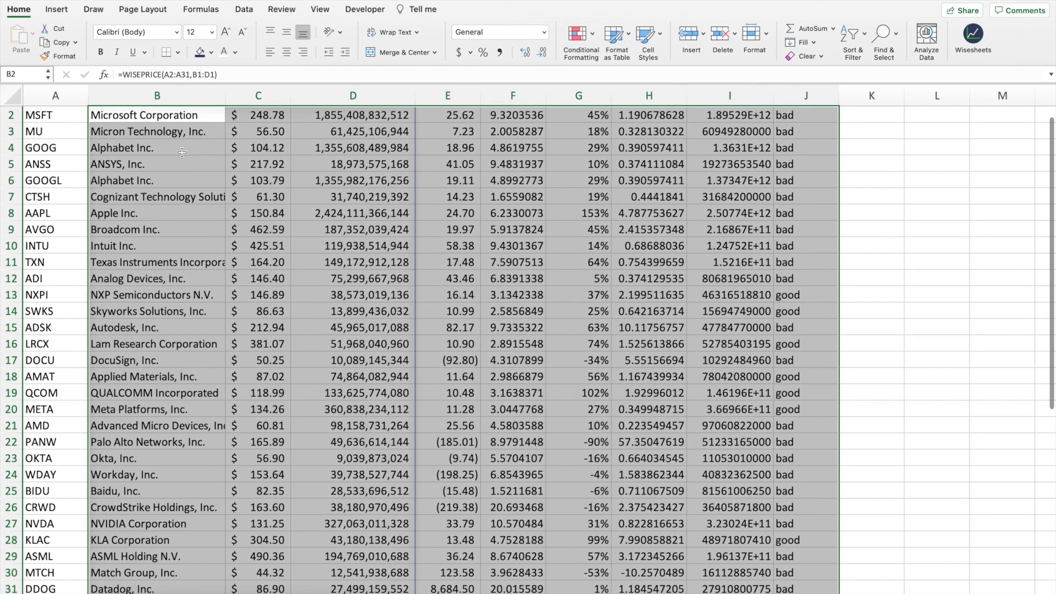
pyautogui.press('super+c')
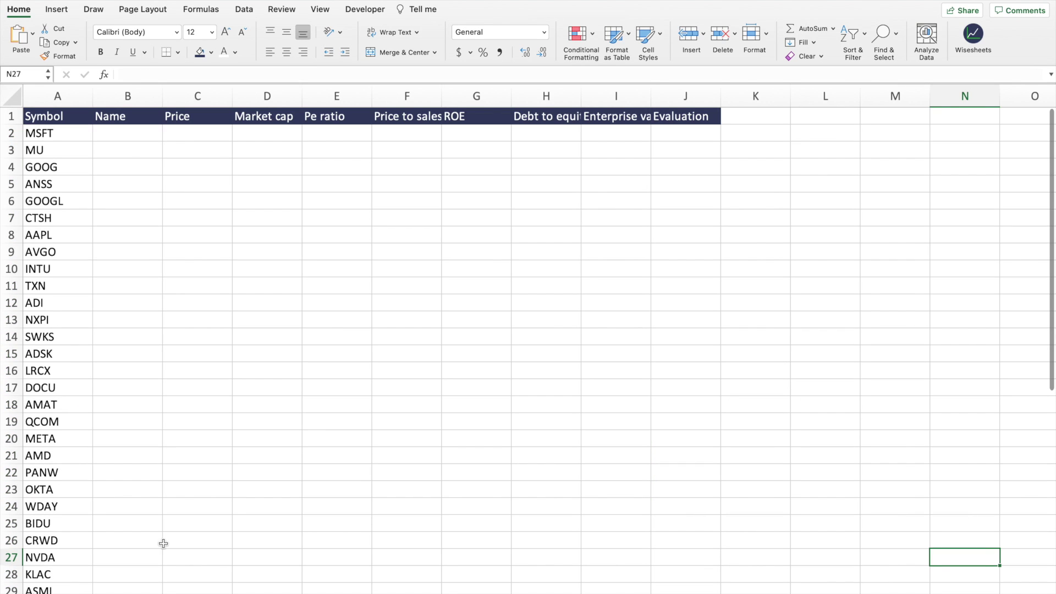
pyautogui.click(130, 135)
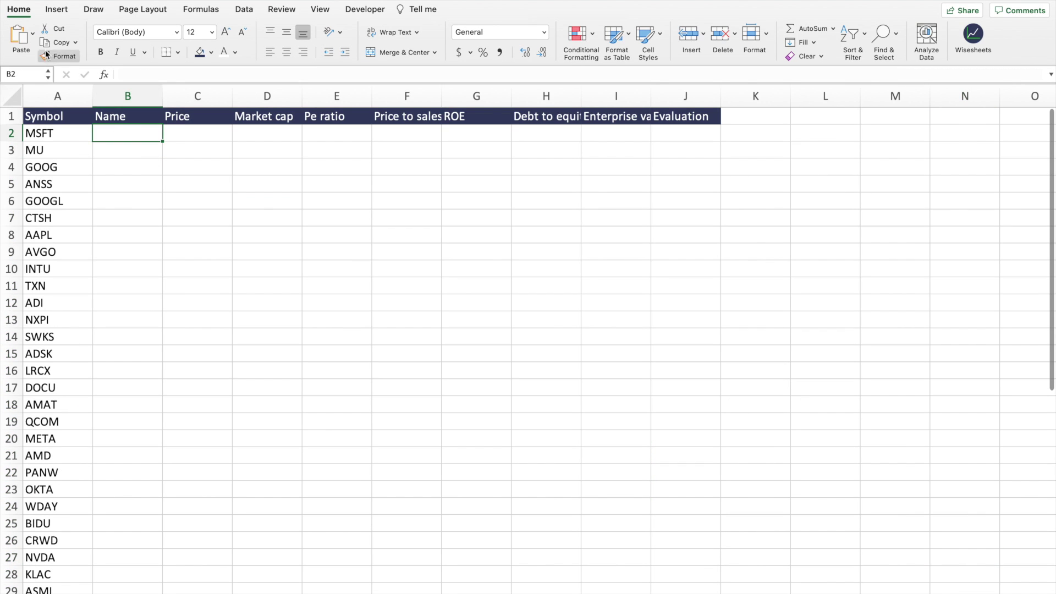
pyautogui.click(33, 34)
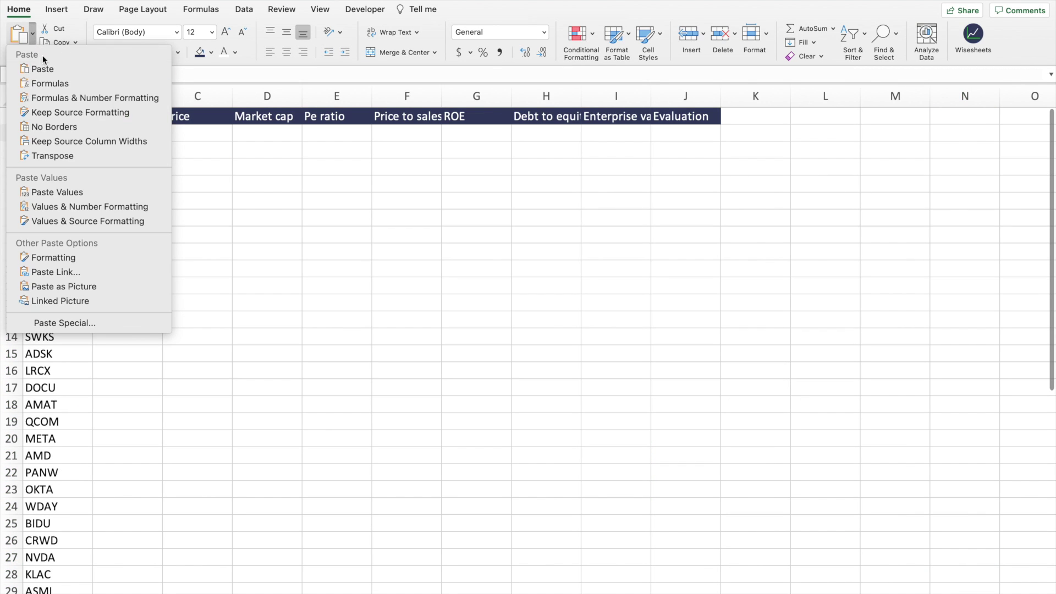
pyautogui.click(77, 192)
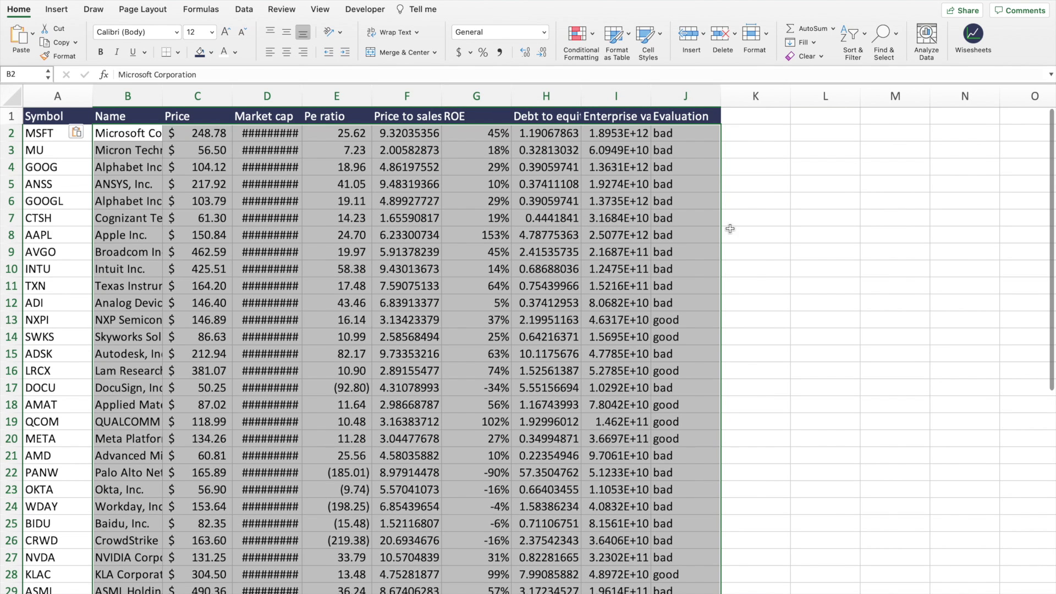
# Autofit the Market cap column width and apply the comma number style to the Debt to equity values in H2:H31.
pyautogui.click(826, 209)
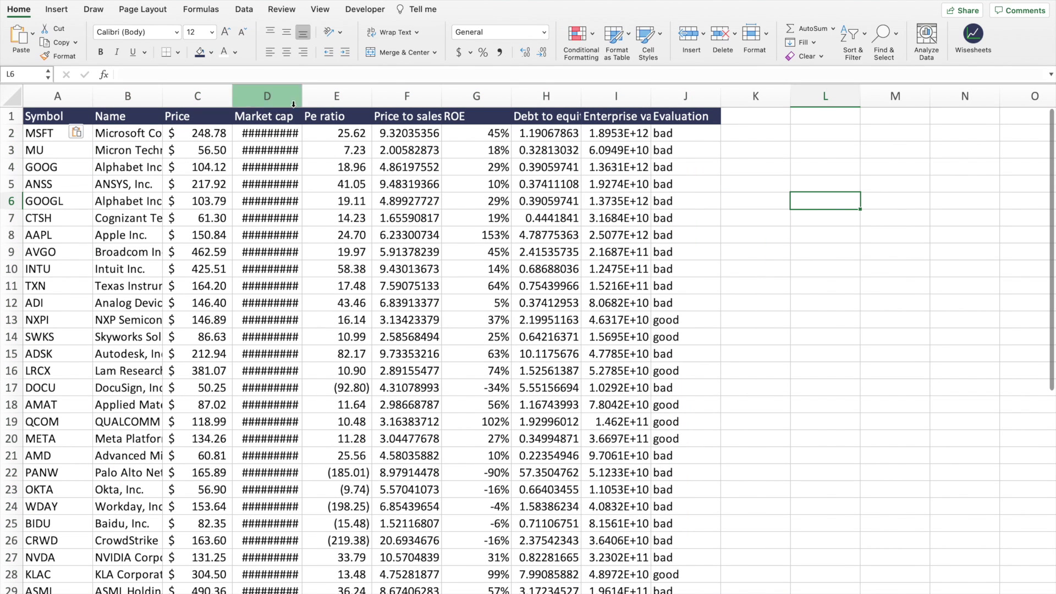
pyautogui.doubleClick(303, 92)
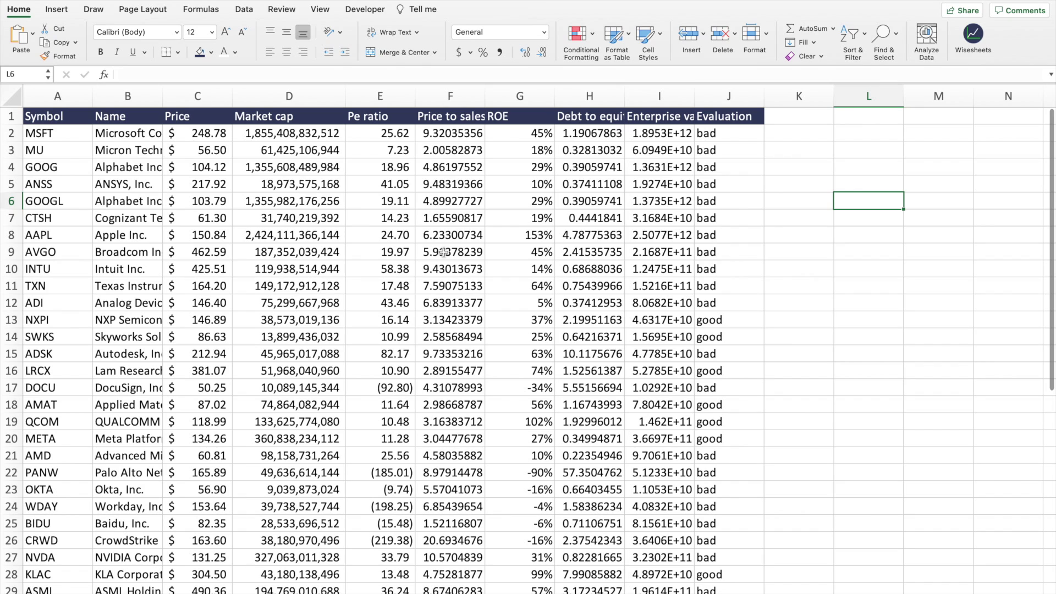
pyautogui.click(593, 138)
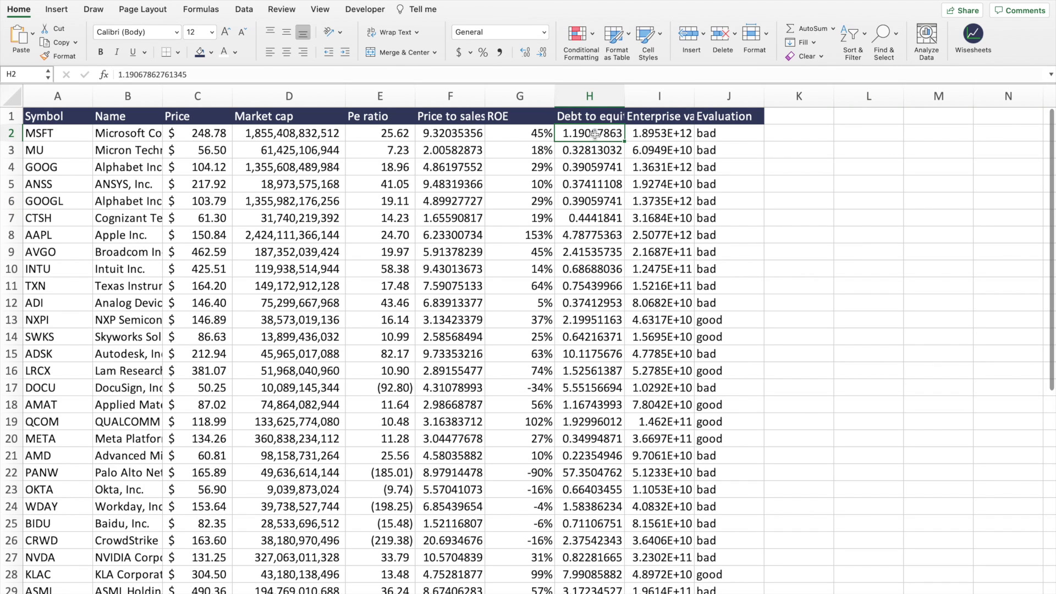
pyautogui.press('shift+super+Down')
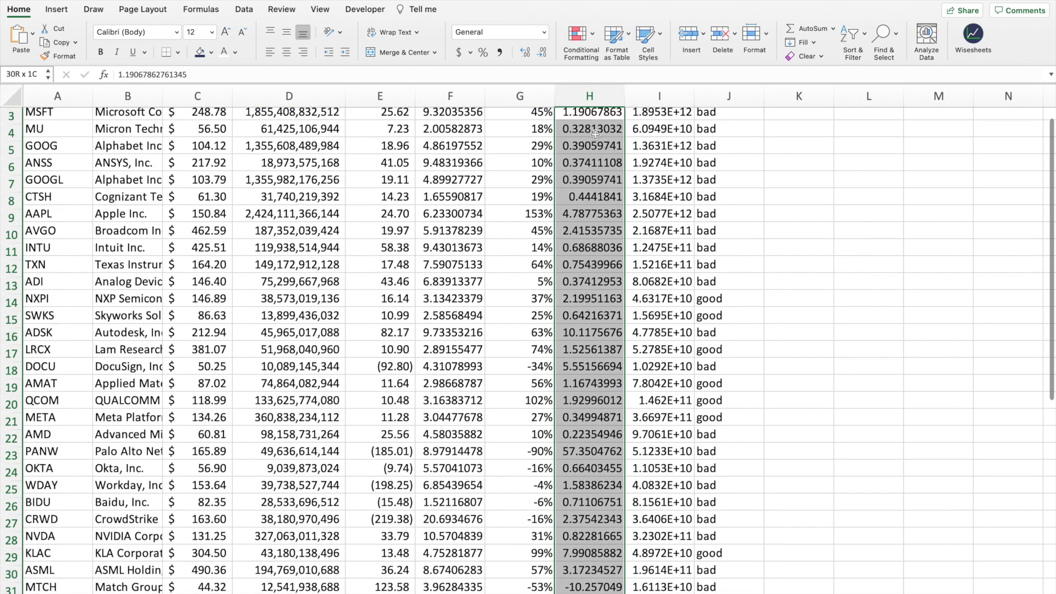
pyautogui.click(499, 52)
# Format the Enterprise value figures in I2:I31 with thousands separators and no decimal places.
pyautogui.click(679, 134)
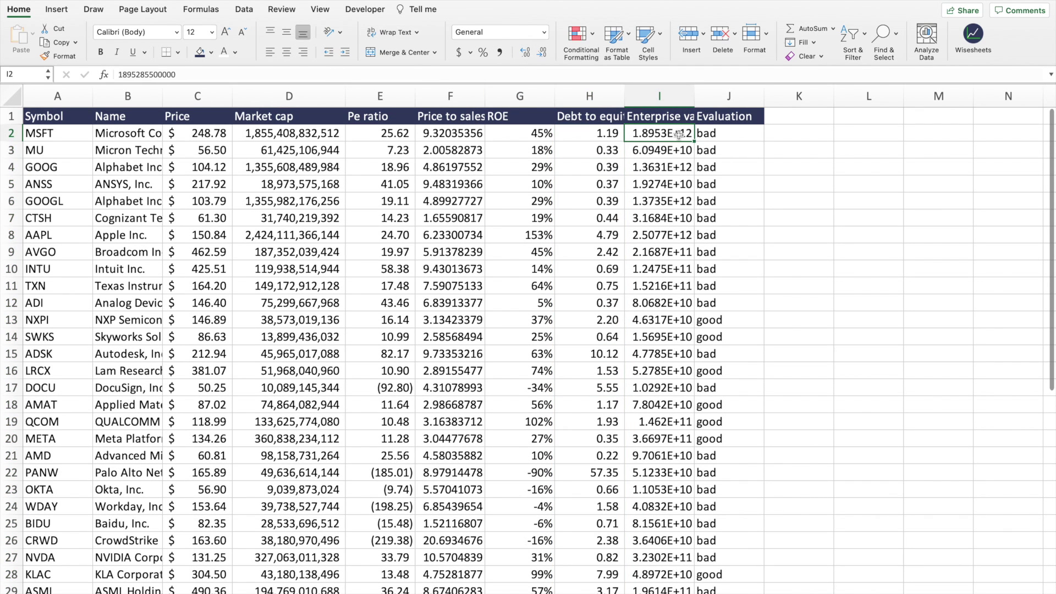
pyautogui.press('shift+super+Down')
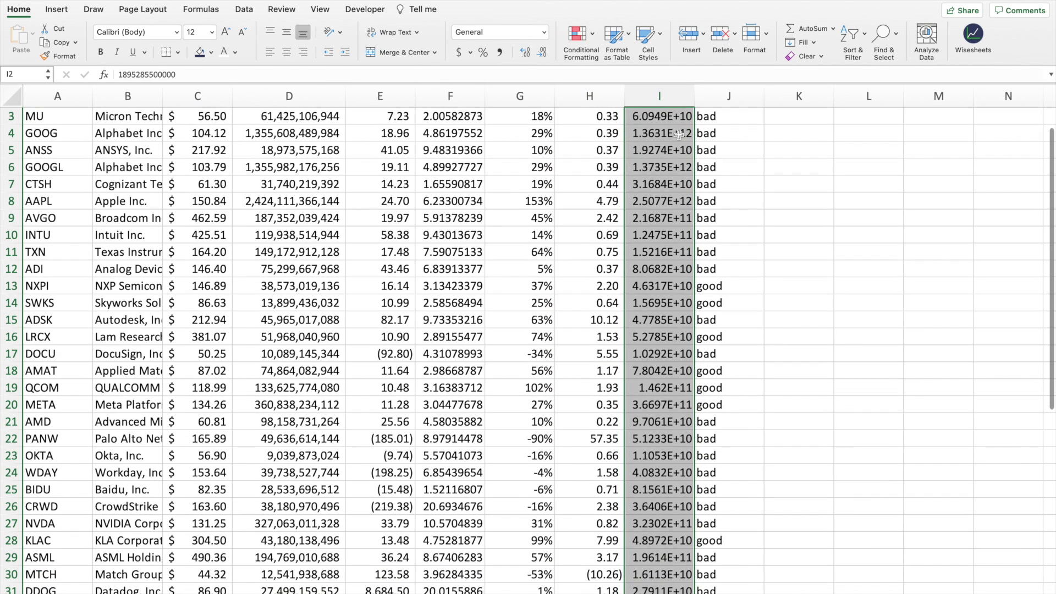
pyautogui.click(500, 52)
pyautogui.click(530, 54)
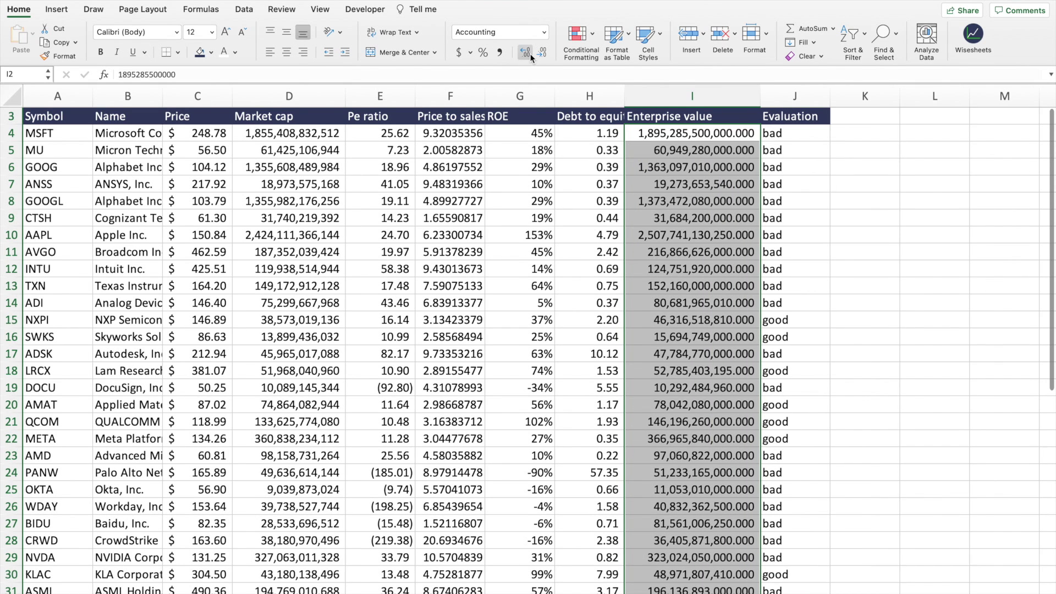
pyautogui.click(548, 54)
pyautogui.click(544, 55)
pyautogui.click(543, 55)
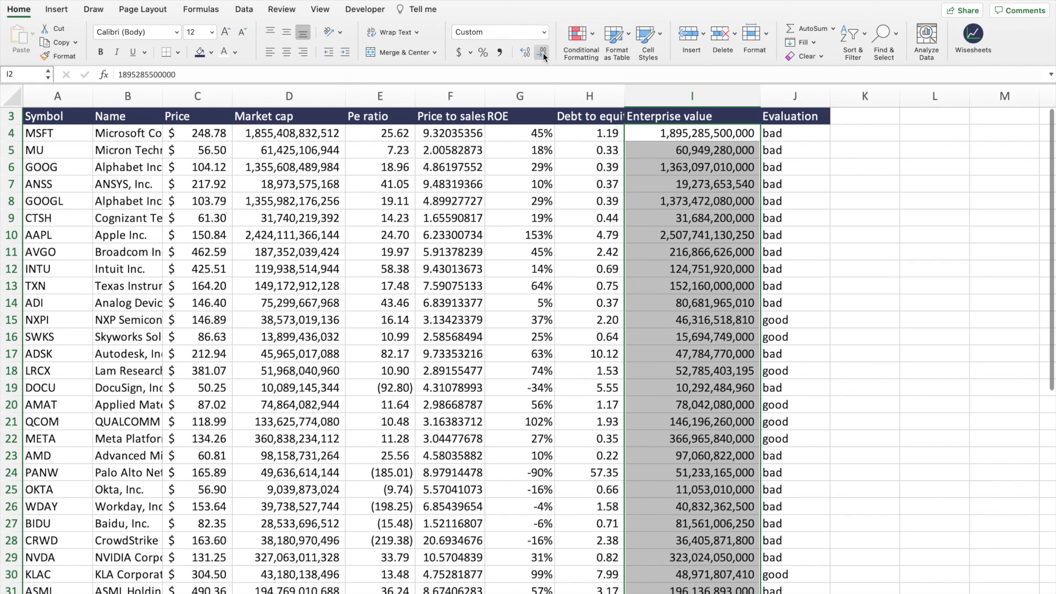
# Apply the comma number style to the Price to sales values in F2:F31 and widen the Name column to about double its width.
pyautogui.click(464, 134)
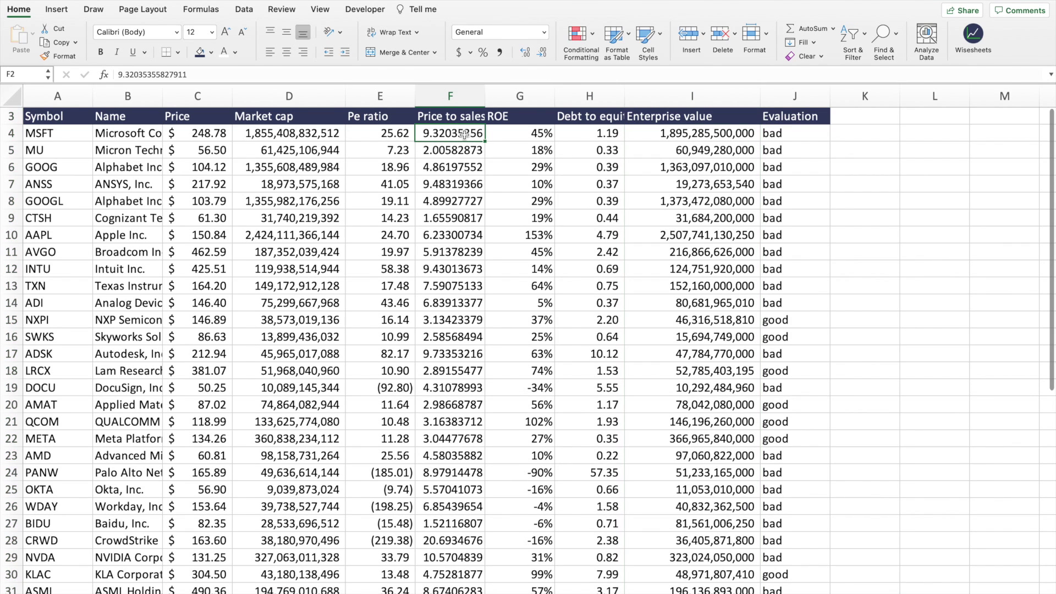
pyautogui.hotkey('ctrl', 'shift', 'Down')
pyautogui.click(500, 52)
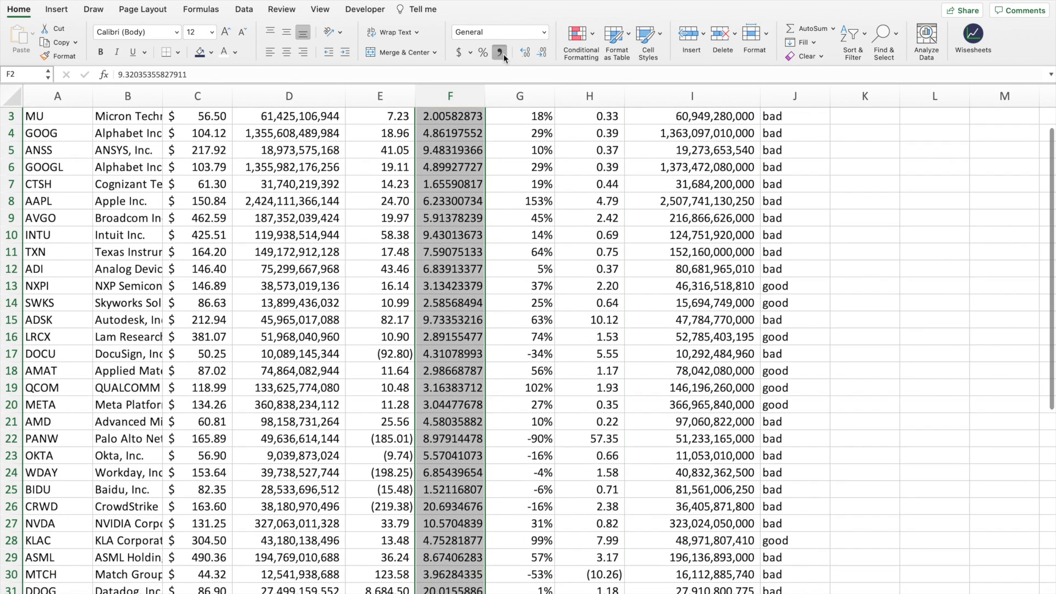
pyautogui.scroll(2, 535, 182)
pyautogui.click(535, 182)
pyautogui.moveTo(163, 96); pyautogui.dragTo(235, 97)
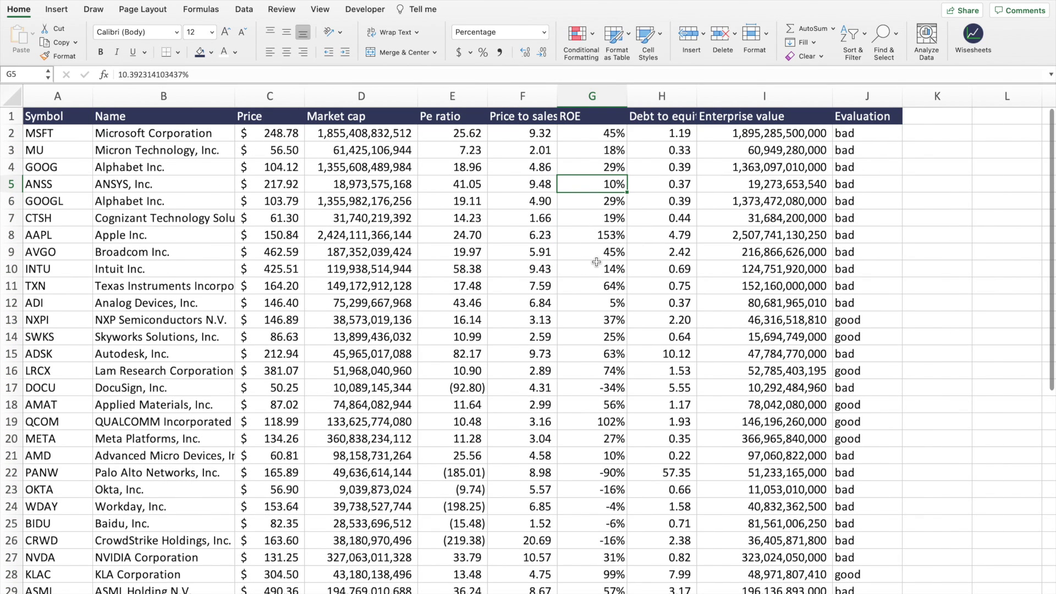
pyautogui.click(341, 177)
pyautogui.click(375, 387)
pyautogui.click(612, 419)
pyautogui.scroll(-8, 614, 416)
pyautogui.scroll(5, 614, 417)
pyautogui.scroll(3, 613, 417)
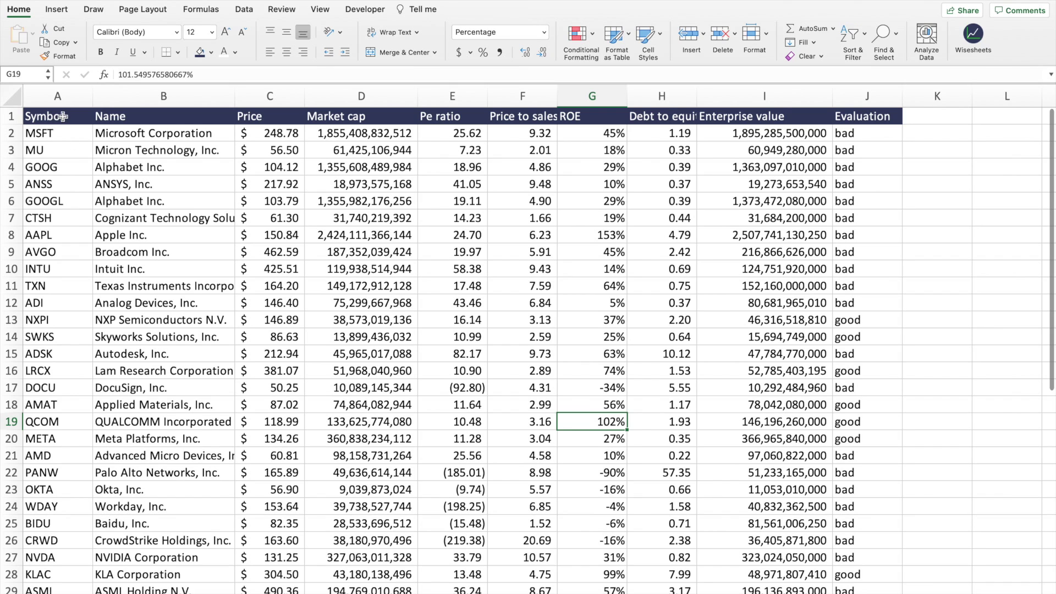
# Select the whole table A1:J31 and add filters to its header row.
pyautogui.click(66, 115)
pyautogui.hotkey('ctrl', 'shift', 'Right')
pyautogui.hotkey('ctrl', 'shift', 'Down')
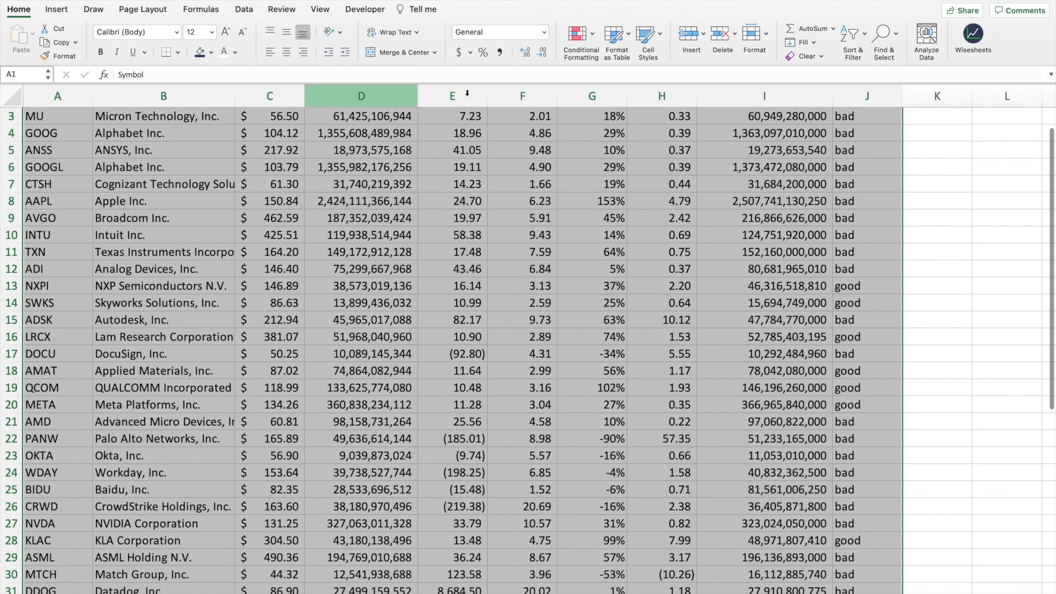
pyautogui.click(852, 40)
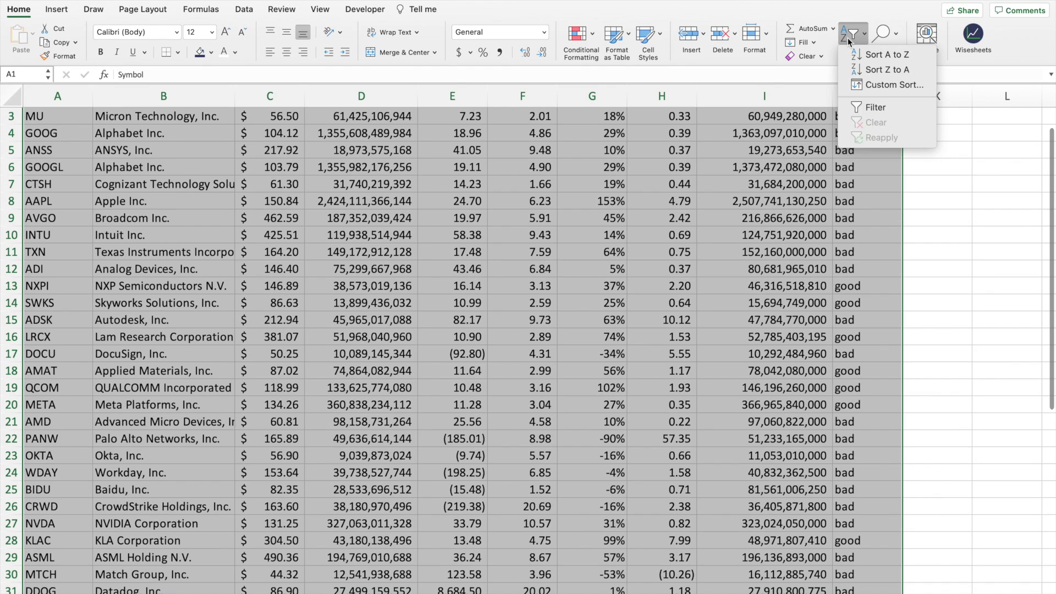
pyautogui.click(901, 114)
pyautogui.scroll(2, 534, 221)
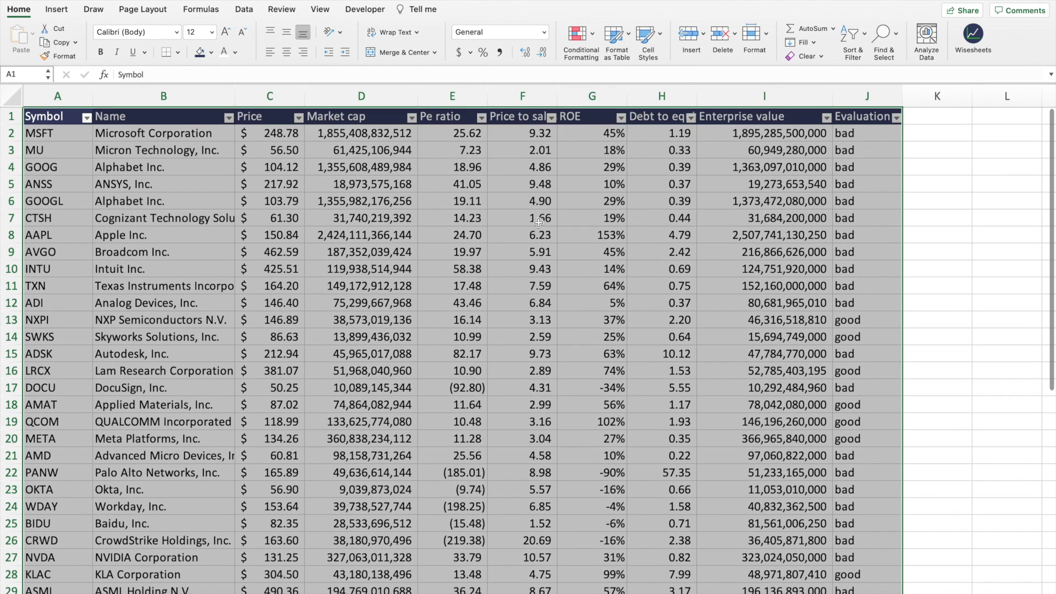
pyautogui.click(537, 220)
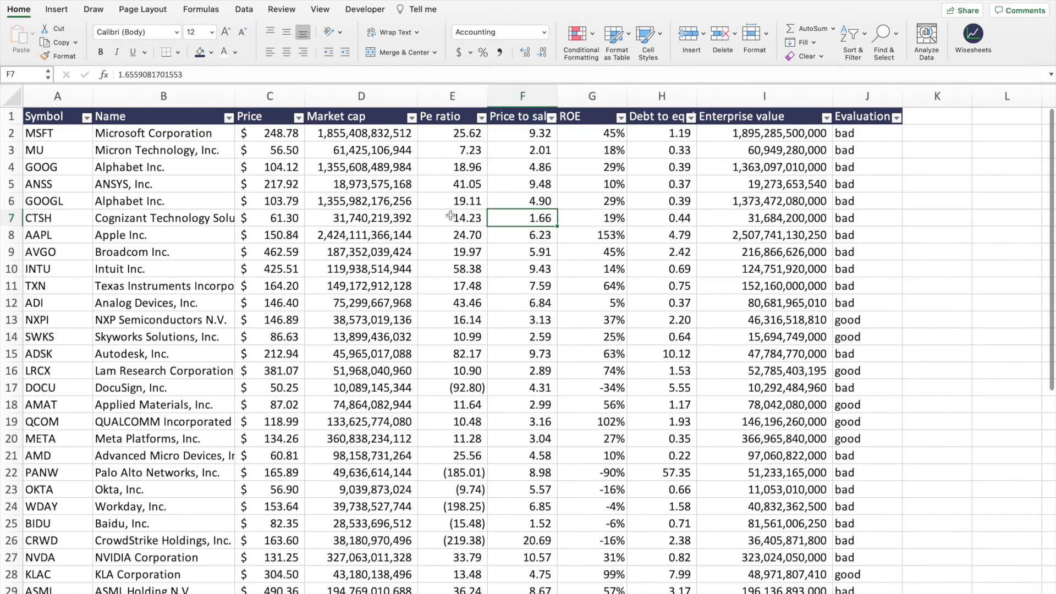
# Sort the table by Market cap in descending order, re-sort it in ascending order, and look at the available filter conditions.
pyautogui.click(412, 119)
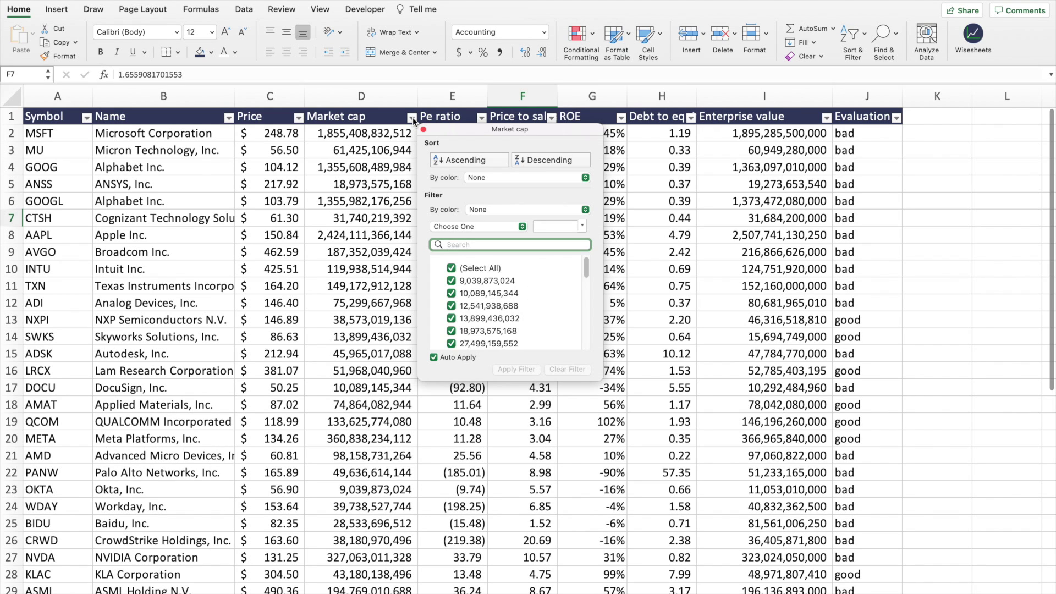
pyautogui.moveTo(452, 128); pyautogui.dragTo(486, 129)
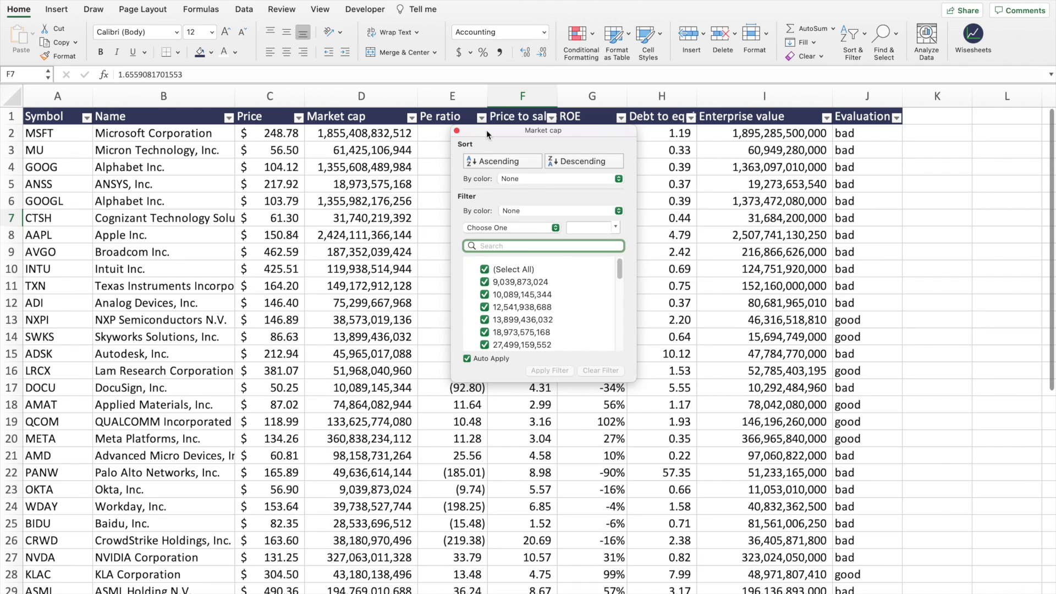
pyautogui.click(586, 161)
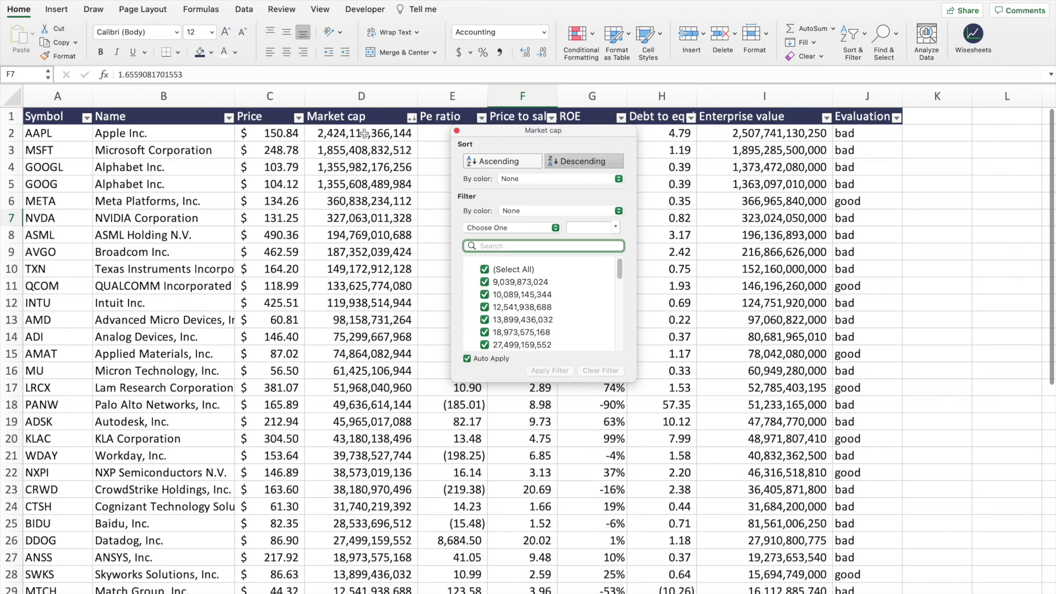
pyautogui.click(494, 164)
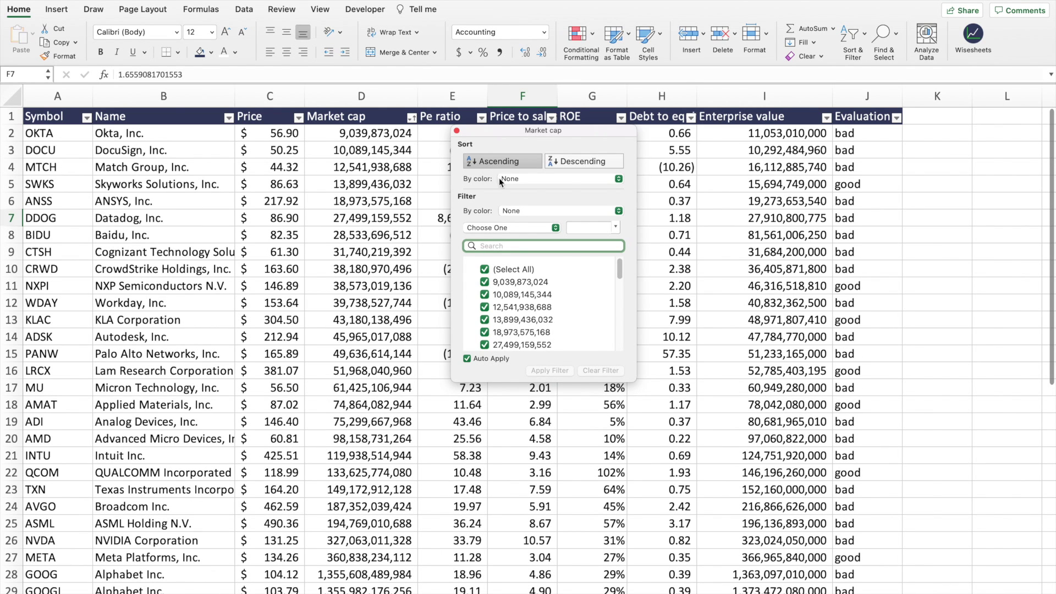
pyautogui.click(507, 226)
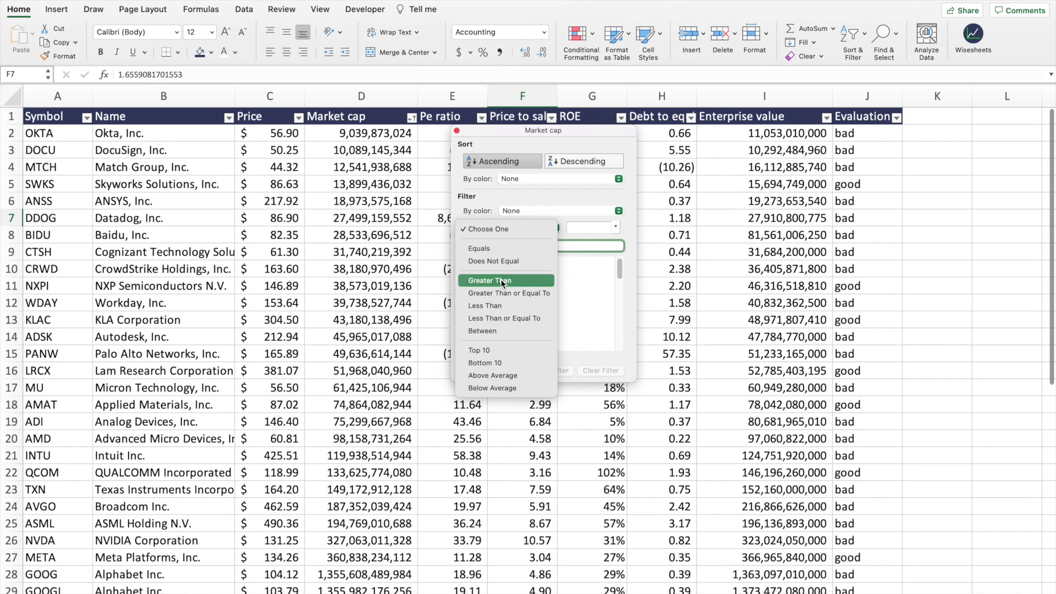
pyautogui.click(456, 131)
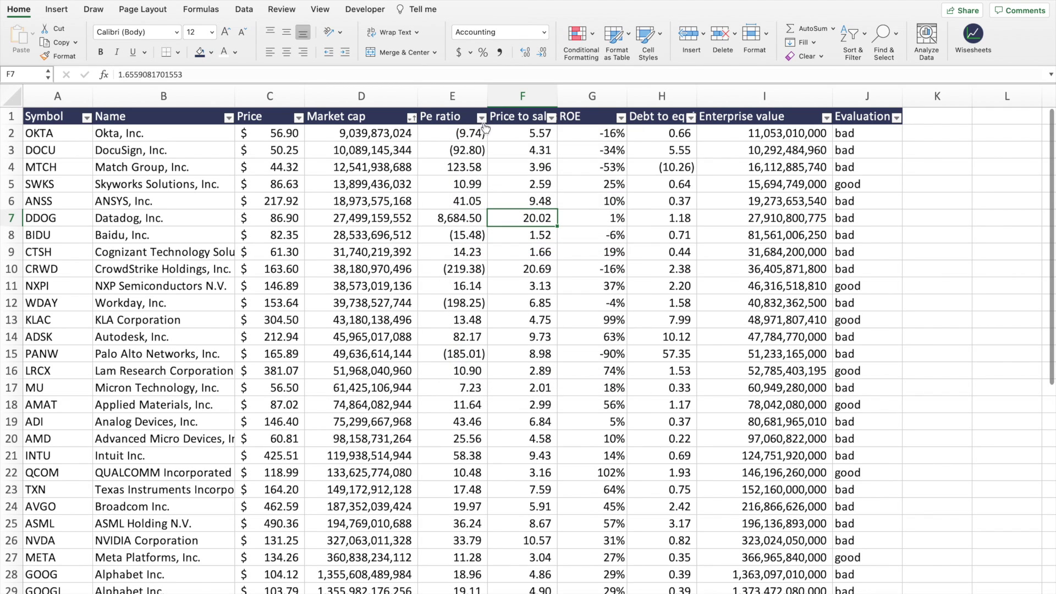
# Filter the table to stocks with a Pe ratio less than 15, and clear that filter after viewing the remaining rows.
pyautogui.click(482, 118)
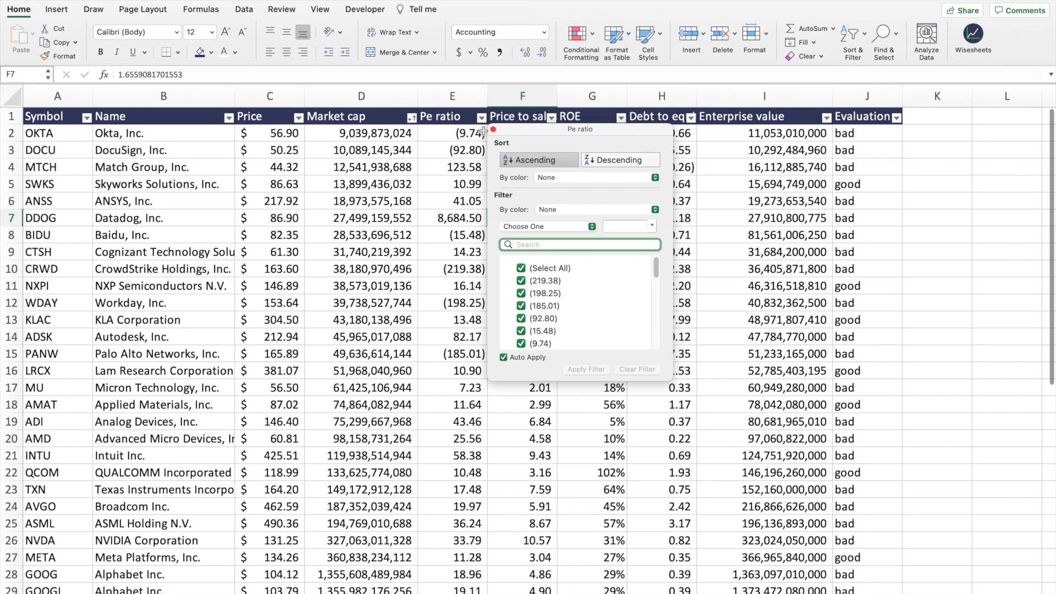
pyautogui.click(554, 227)
pyautogui.click(536, 303)
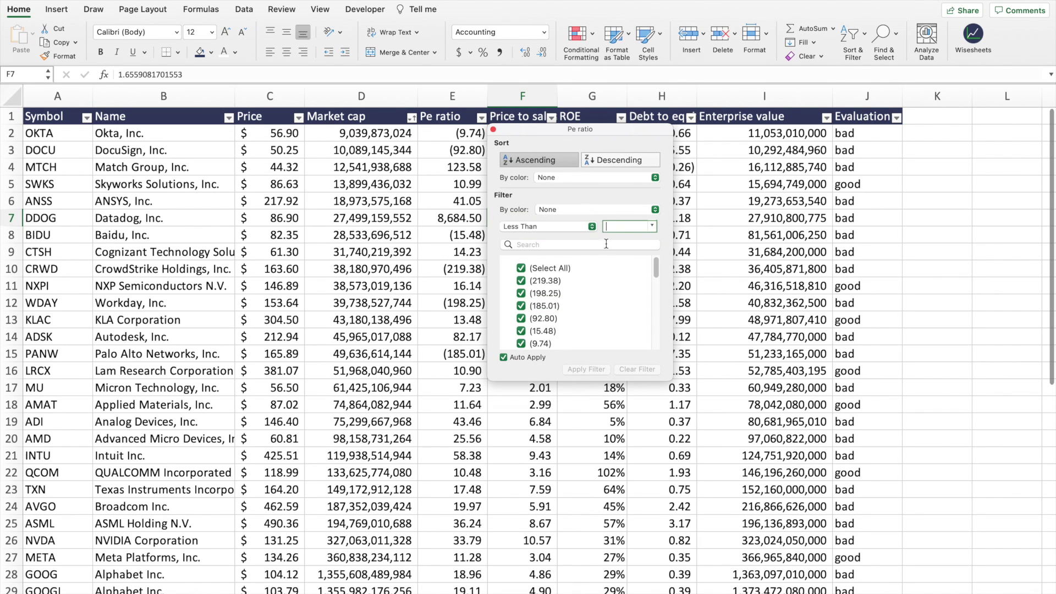
pyautogui.write('15')
pyautogui.press('Return')
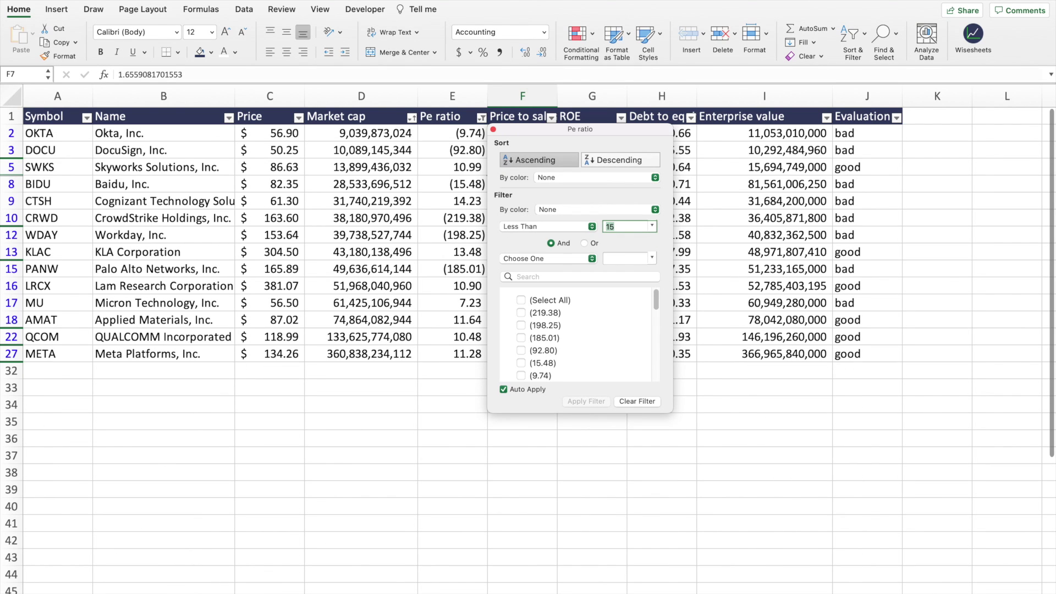
pyautogui.moveTo(554, 132); pyautogui.dragTo(695, 133)
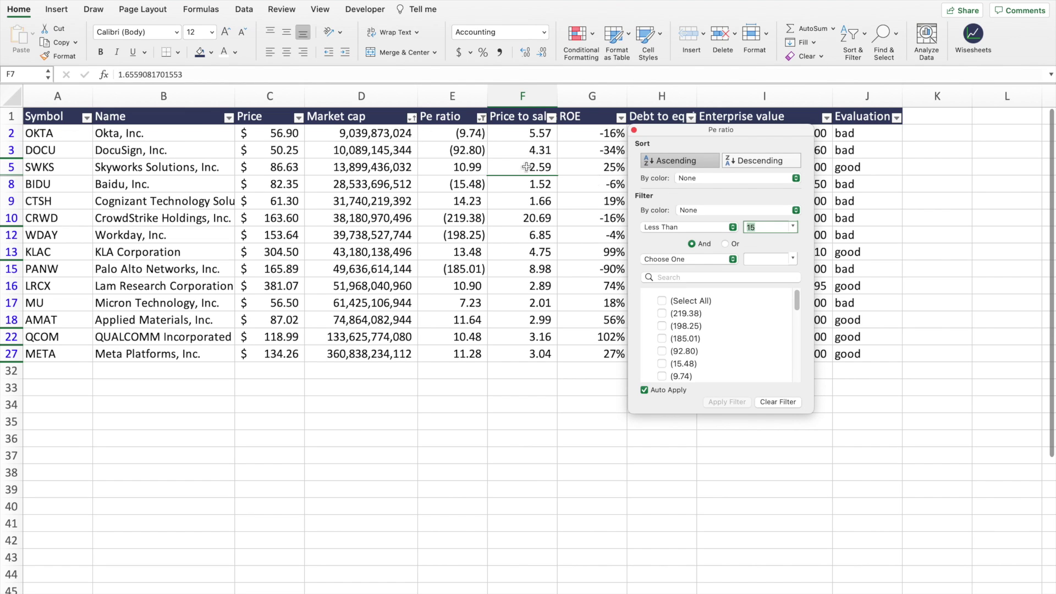
pyautogui.click(776, 401)
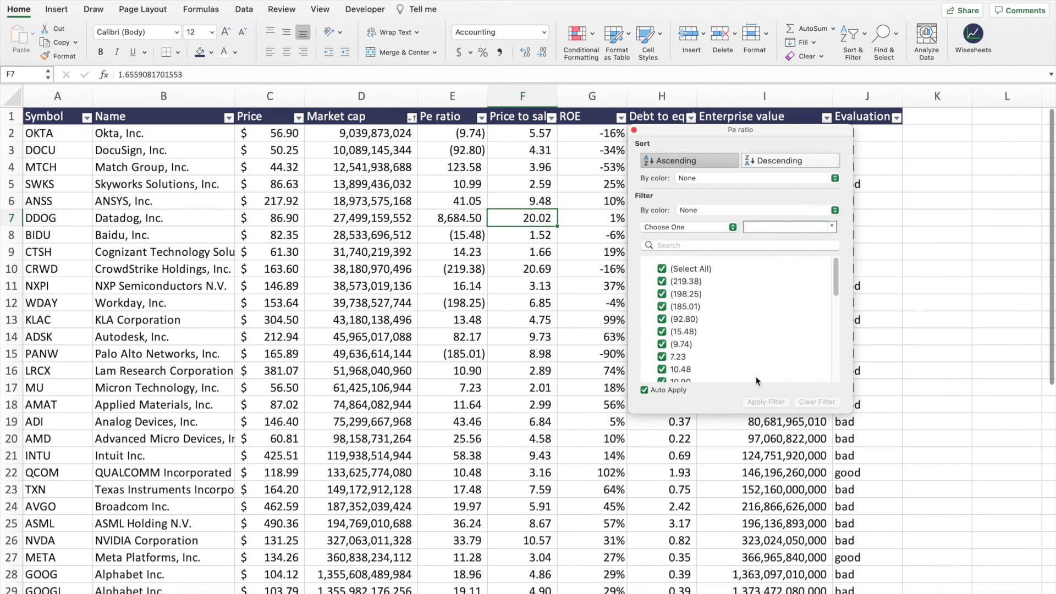
pyautogui.click(634, 130)
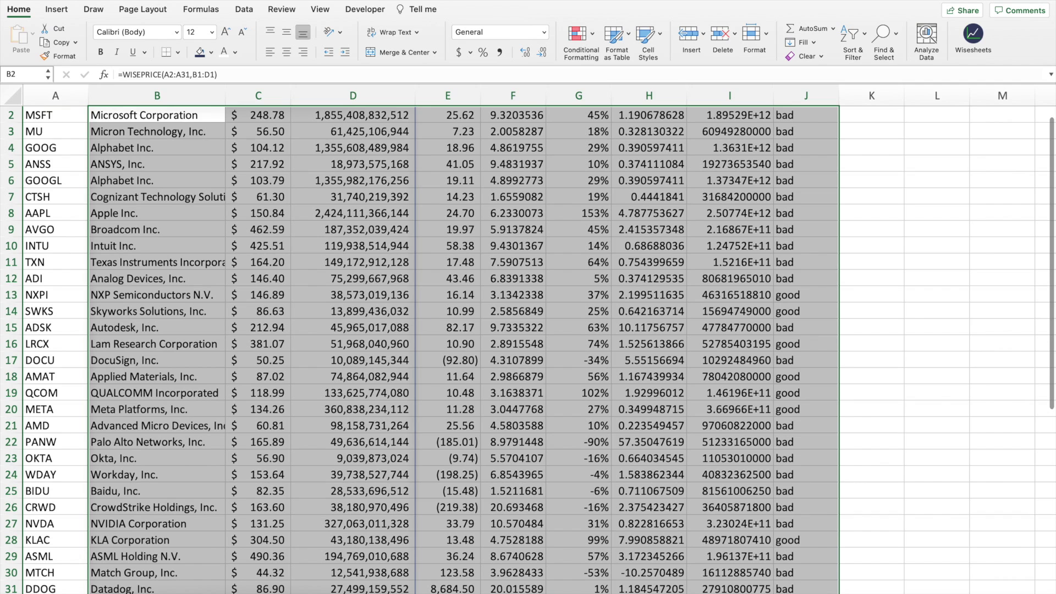
# Return to the original Sheet1 table, check the formulas in E6 and B2, and open the WISEPRICE Function page of Wisesheets.
pyautogui.scroll(1, 327, 253)
pyautogui.click(468, 199)
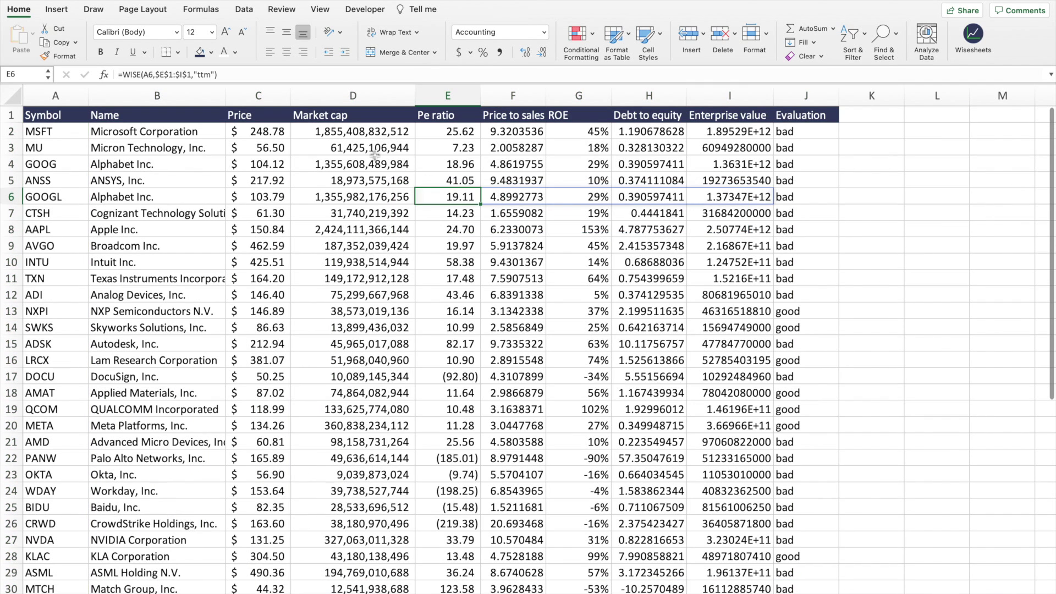
pyautogui.click(183, 132)
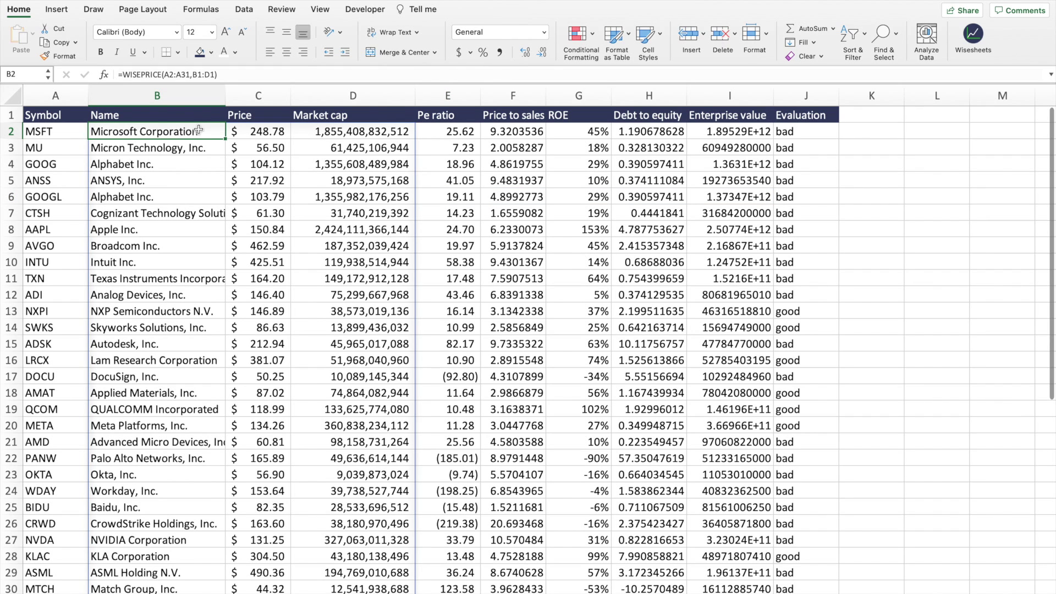
pyautogui.click(966, 44)
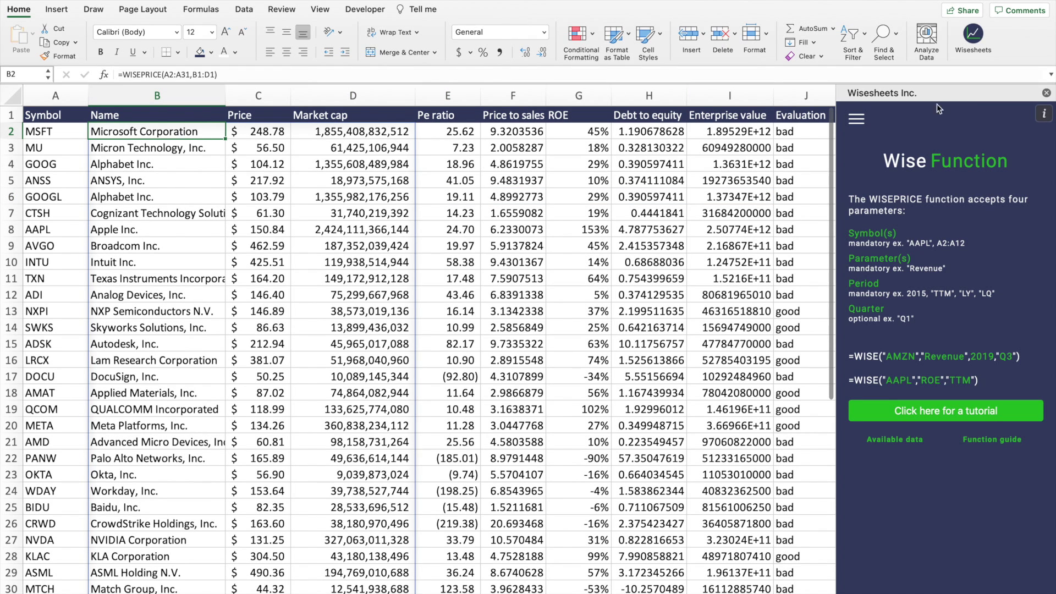
pyautogui.click(856, 118)
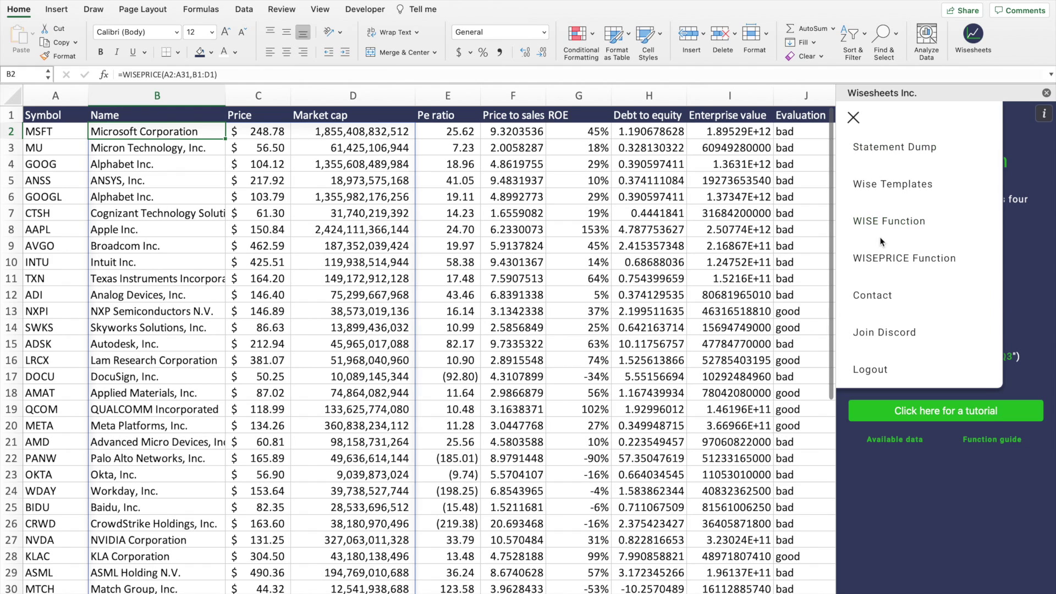
pyautogui.click(884, 257)
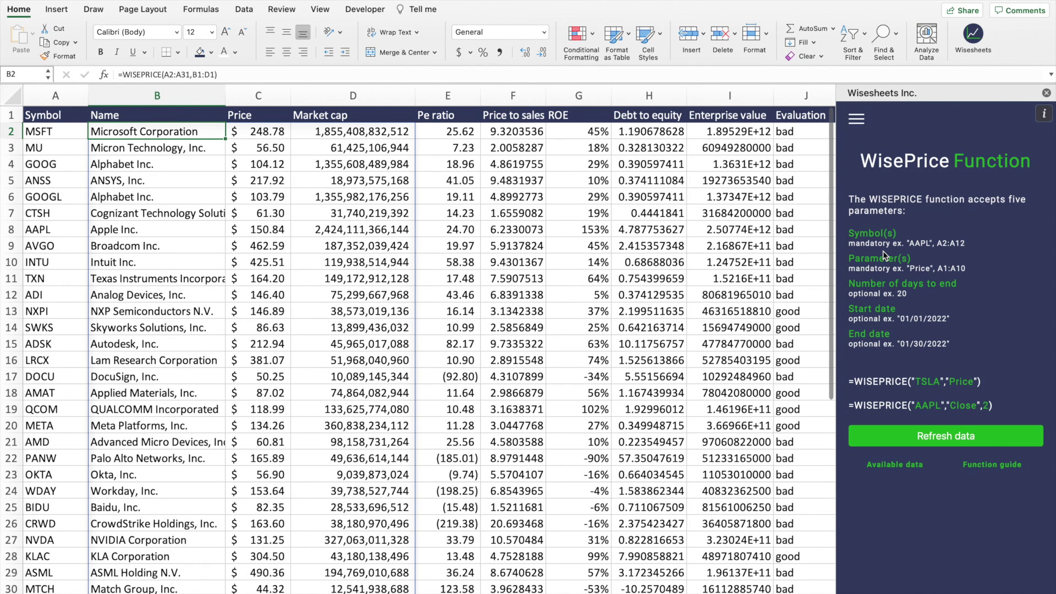
# Refresh the live WISEPRICE data in columns B to D of the original table, with B2 selected.
pyautogui.moveTo(201, 134); pyautogui.dragTo(352, 247)
pyautogui.click(325, 330)
pyautogui.click(162, 133)
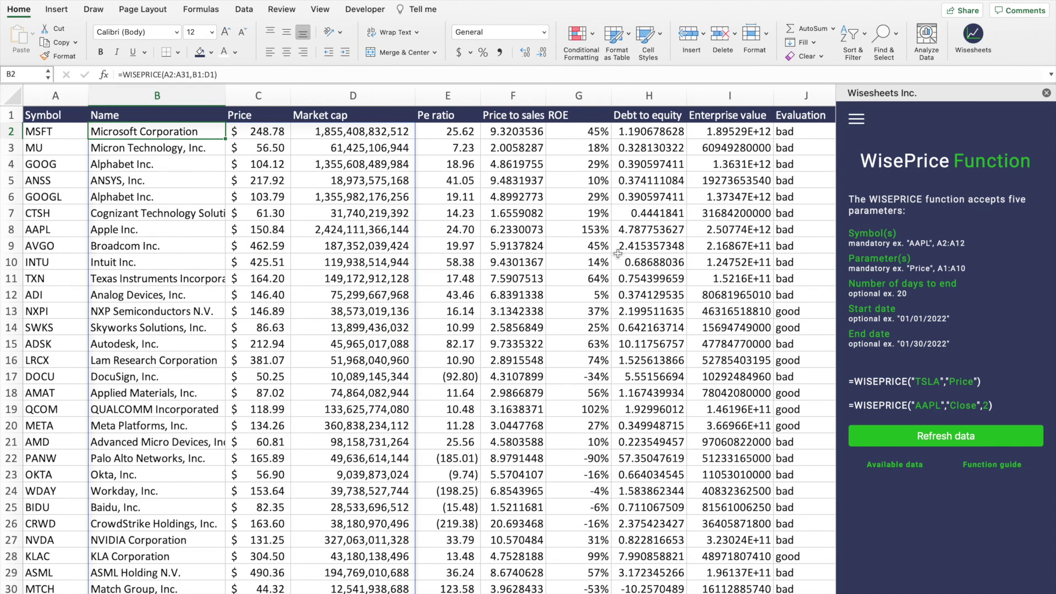
pyautogui.click(996, 434)
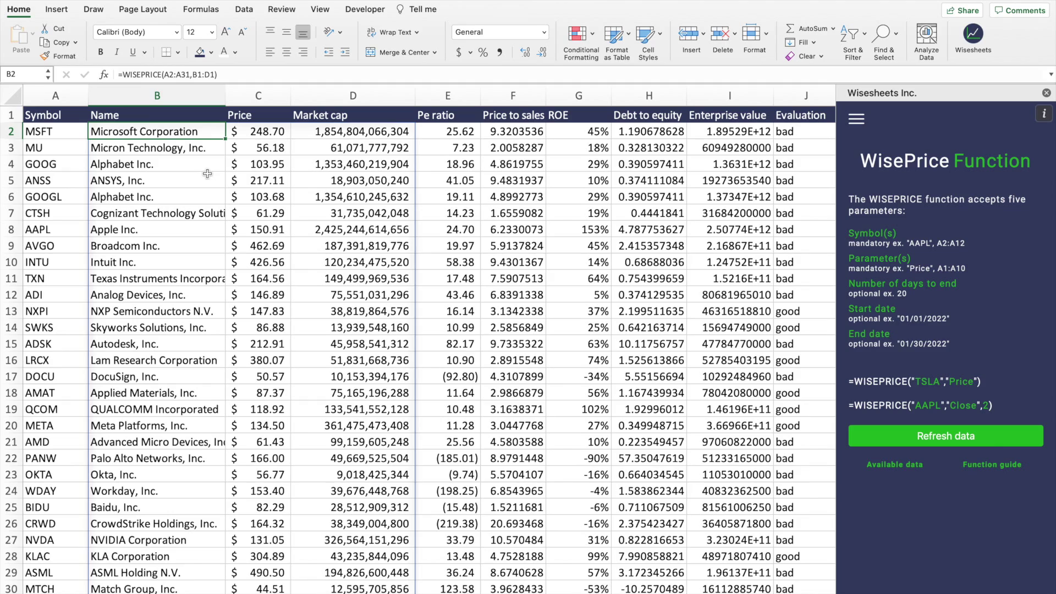
# Select the WISEPRICE results from B2 across to column D and down the original table, and close the Wisesheets pane over the static copy.
pyautogui.hotkey('shift', 'Right')
pyautogui.hotkey('shift', 'Right')
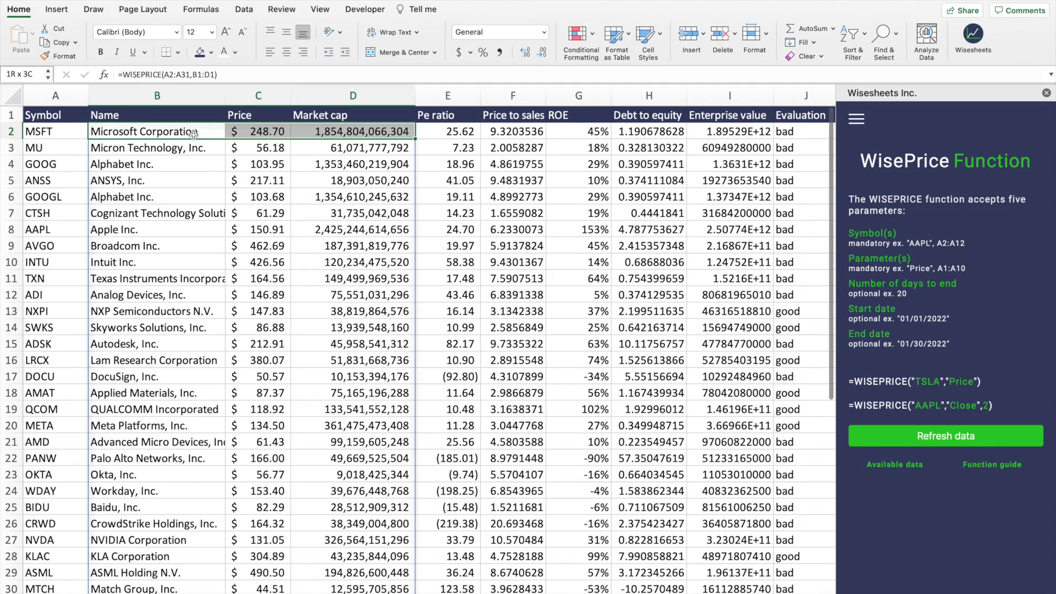
pyautogui.hotkey('ctrl', 'shift', 'Down')
pyautogui.scroll(-3, 193, 135)
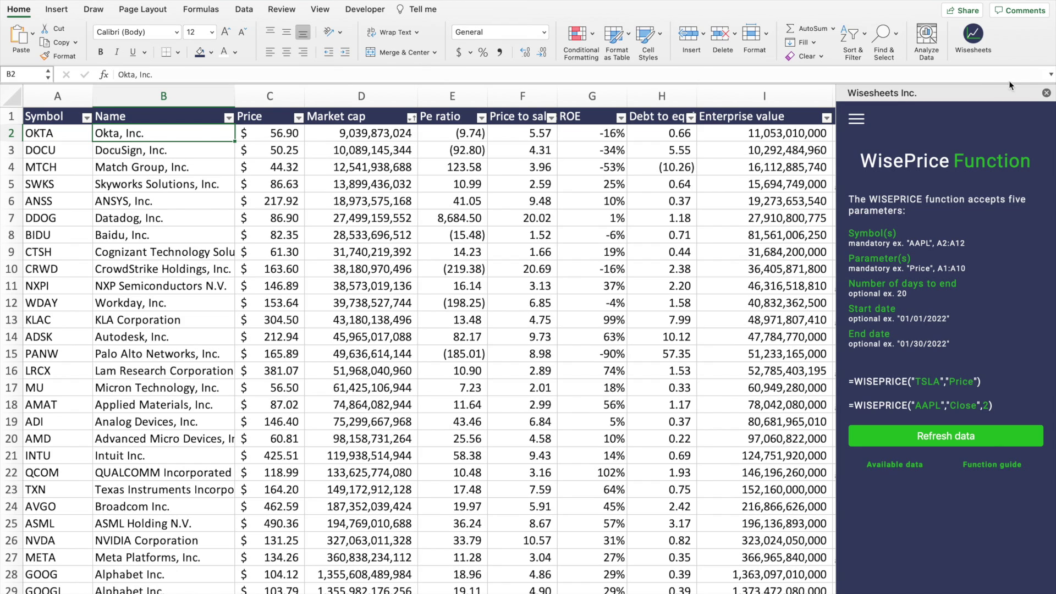
pyautogui.click(1046, 93)
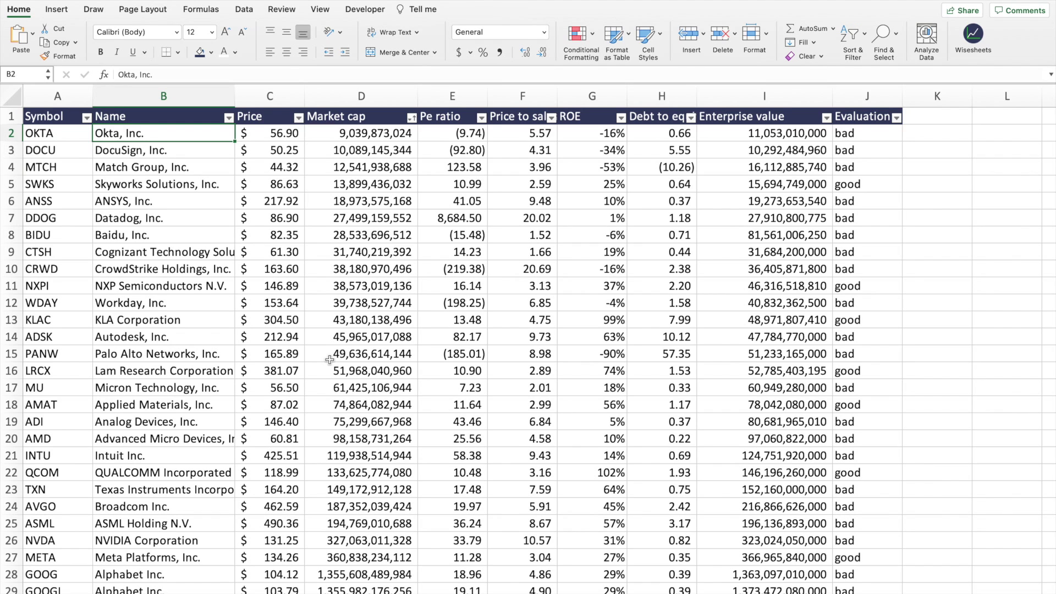
# Review the static copy's stock rows, symbols in column A and headers from Name to Enterprise value, and check the B2 formula in the original table.
pyautogui.moveTo(59, 115); pyautogui.dragTo(881, 352)
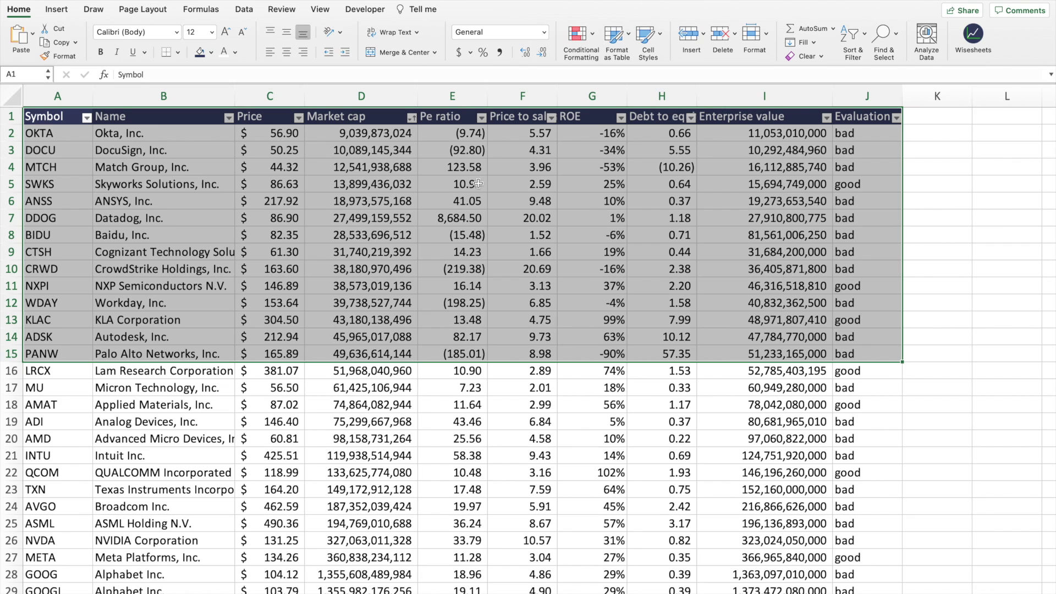
pyautogui.hotkey('shift', 'BackSpace')
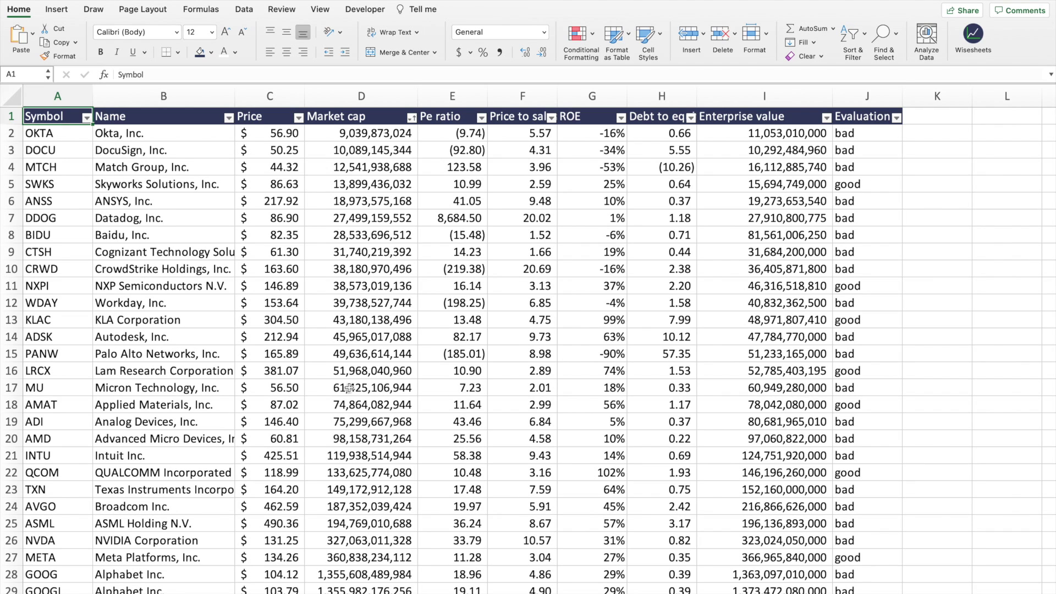
pyautogui.click(64, 134)
pyautogui.moveTo(65, 135); pyautogui.dragTo(840, 227)
pyautogui.click(752, 271)
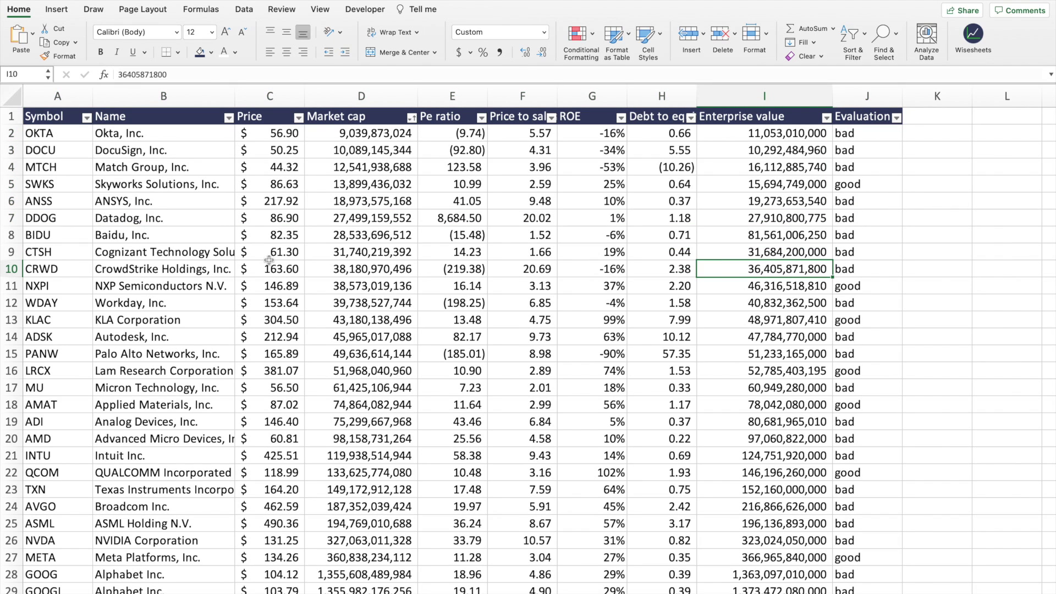
pyautogui.moveTo(78, 140); pyautogui.dragTo(88, 322)
pyautogui.moveTo(182, 115); pyautogui.dragTo(814, 115)
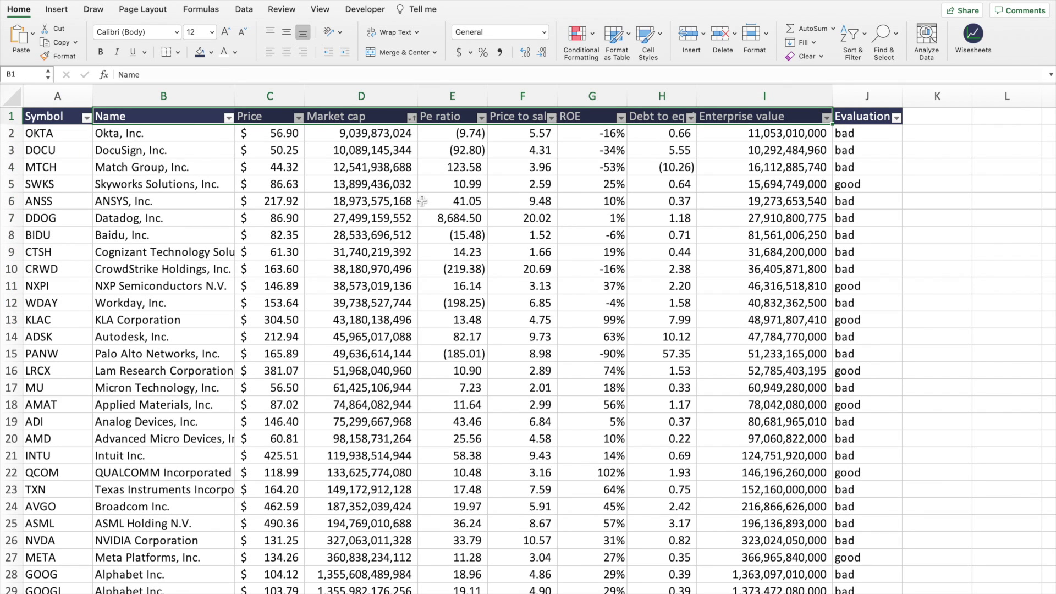
pyautogui.click(169, 135)
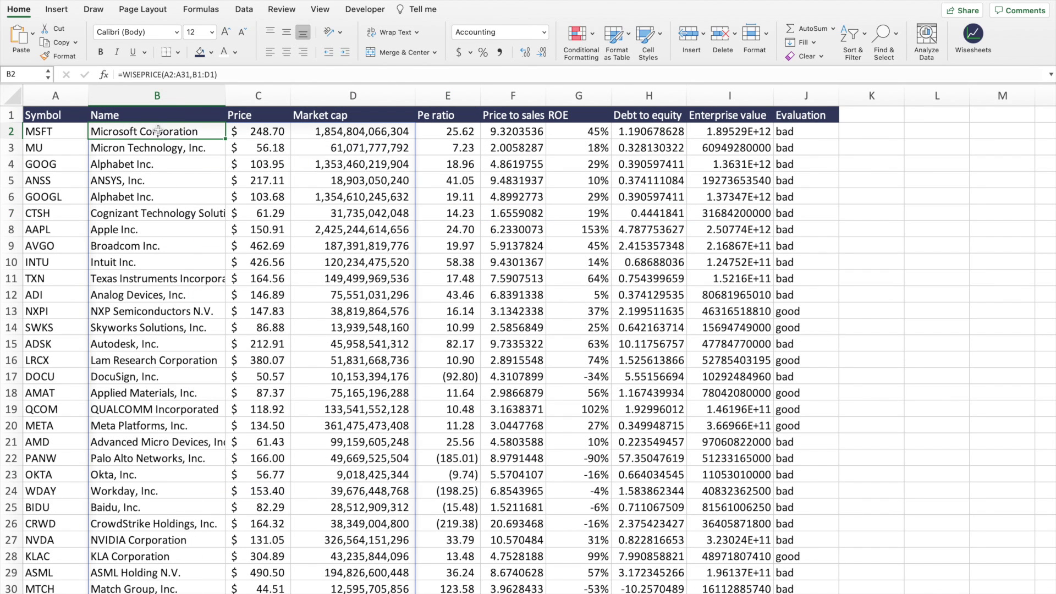